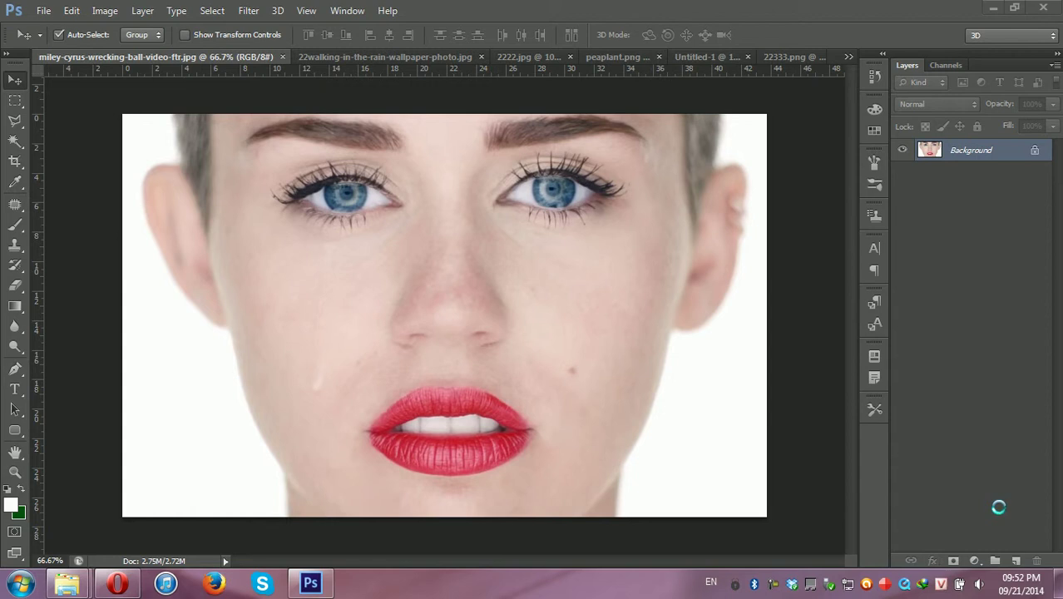
# Bring up the Filter menu's Distort submenu for the close-up face portrait
pyautogui.click(249, 10)
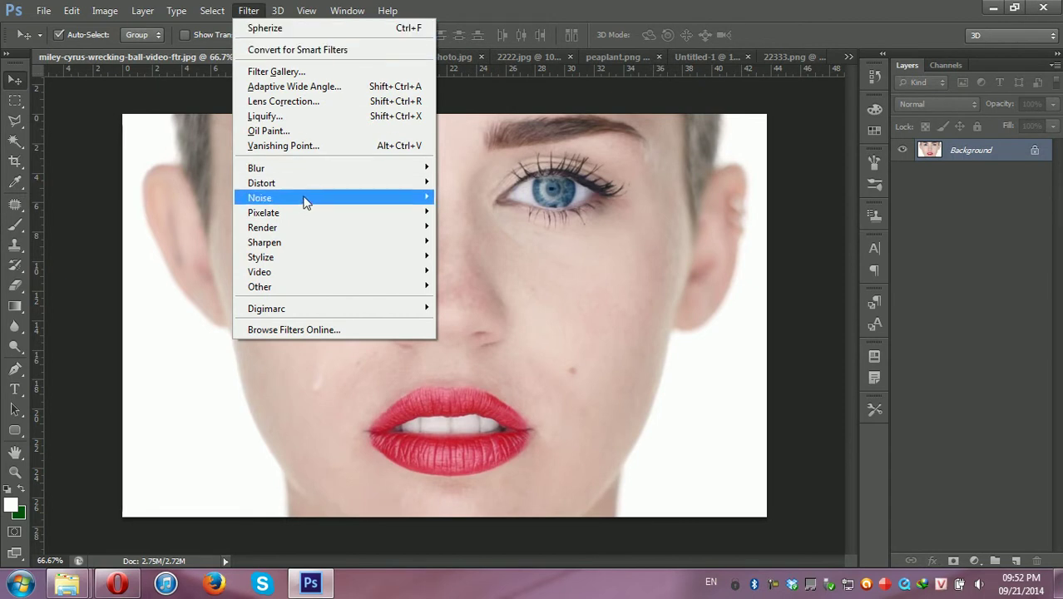
pyautogui.moveTo(261, 183)
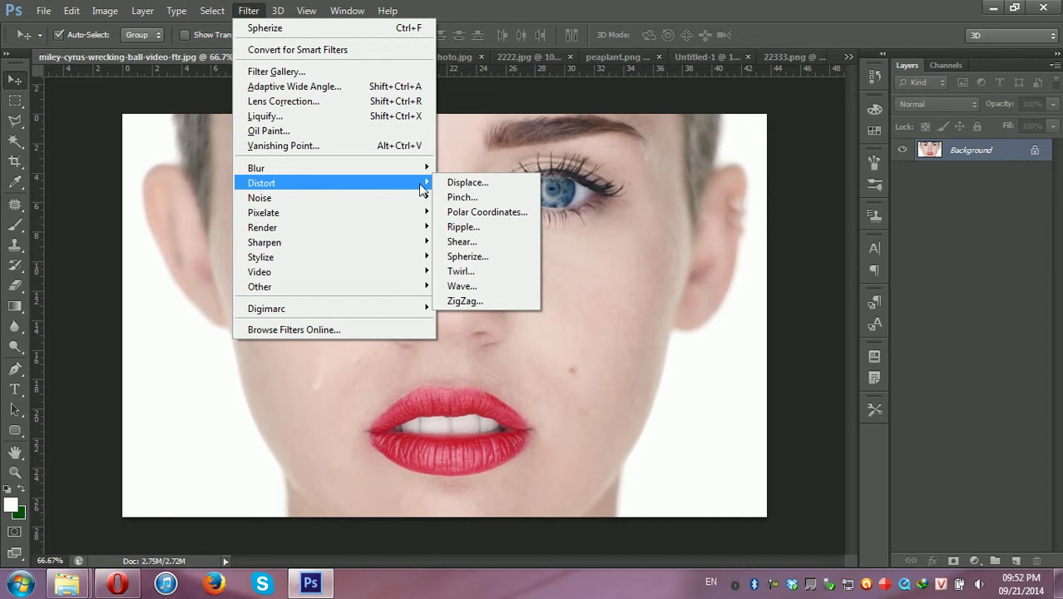
pyautogui.click(805, 152)
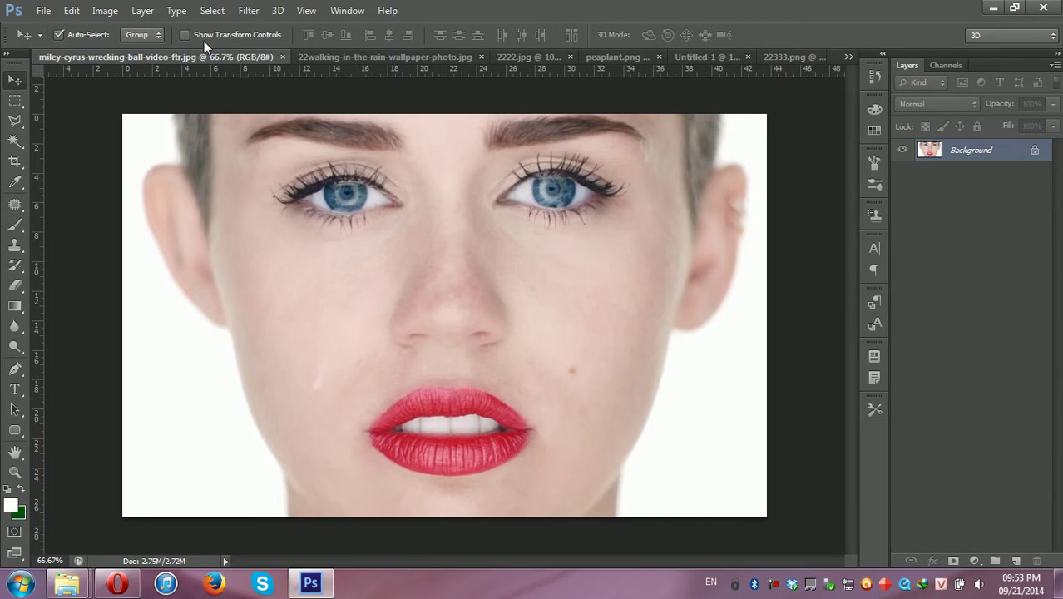
pyautogui.click(248, 11)
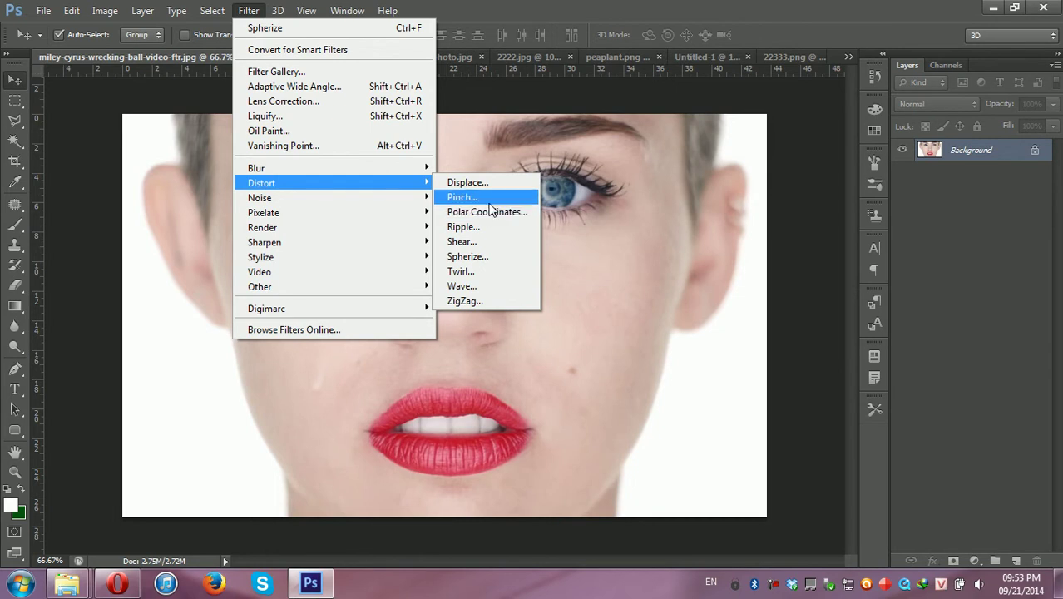
# Apply Pinch at -97% to the face with a 25% preview, then undo it
pyautogui.click(489, 200)
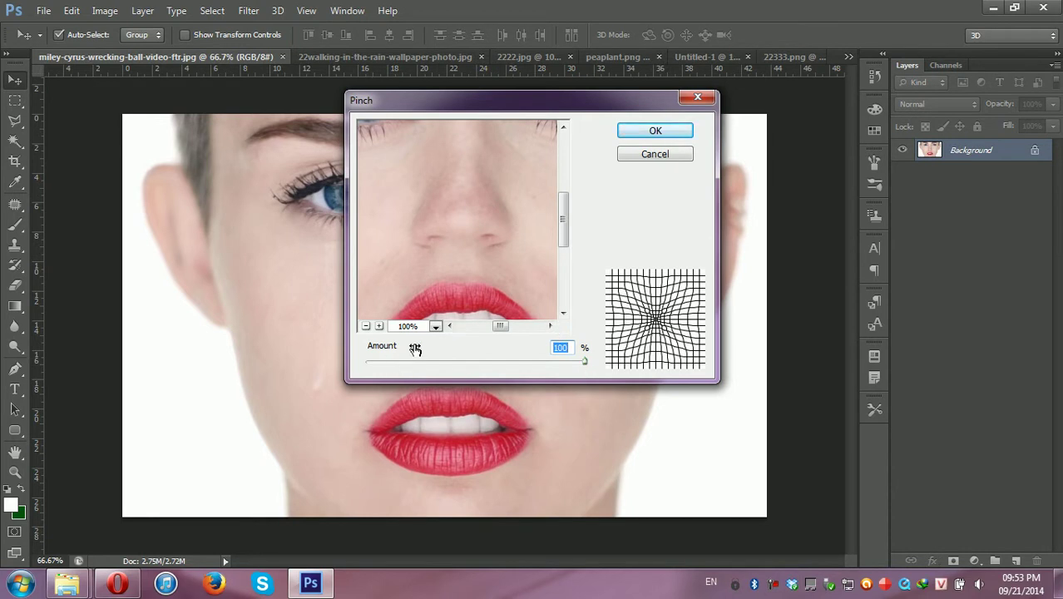
pyautogui.moveTo(585, 360)
pyautogui.mouseDown()
pyautogui.moveTo(373, 358)
pyautogui.moveTo(518, 360)
pyautogui.mouseUp()
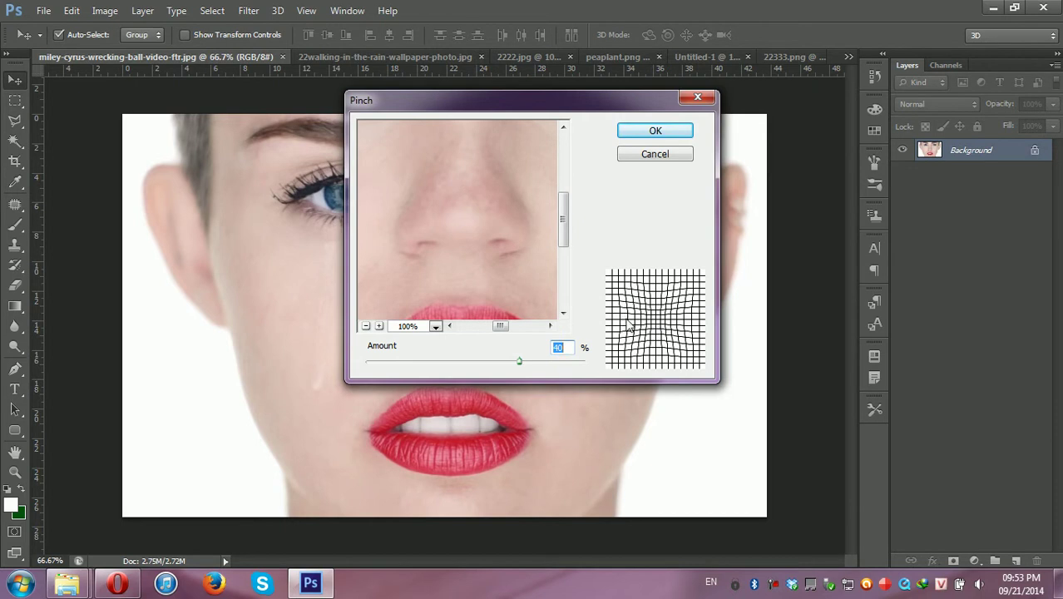
pyautogui.moveTo(517, 360)
pyautogui.mouseDown()
pyautogui.moveTo(449, 379)
pyautogui.moveTo(364, 368)
pyautogui.moveTo(453, 361)
pyautogui.moveTo(370, 357)
pyautogui.mouseUp()
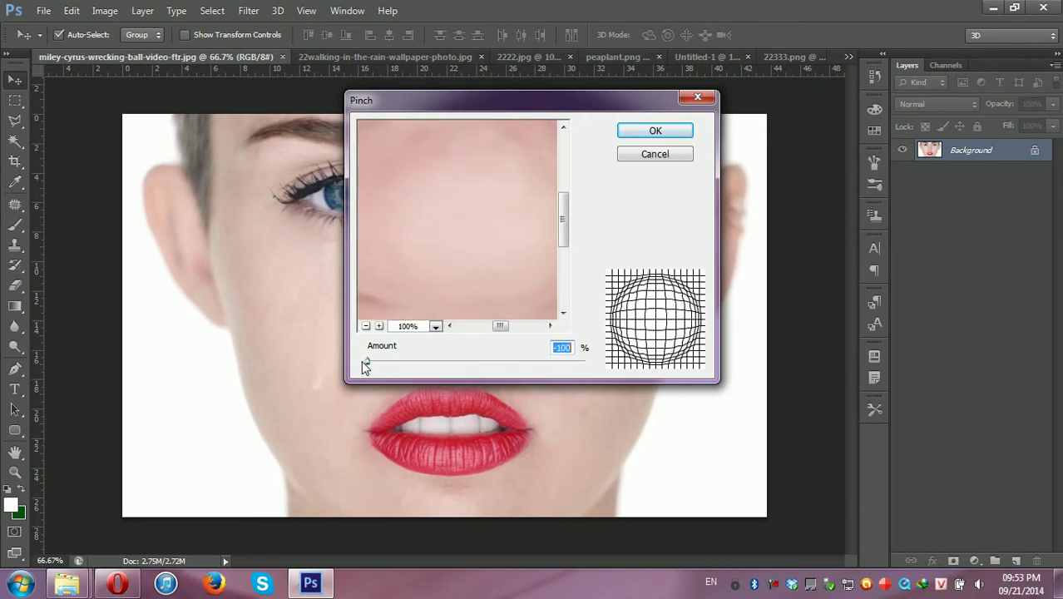
pyautogui.click(435, 326)
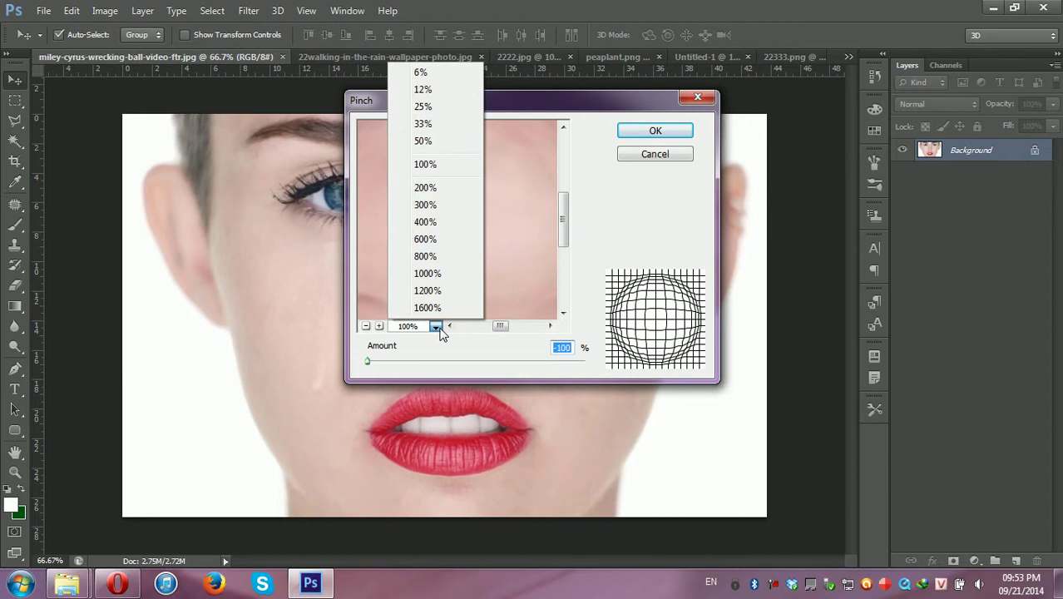
pyautogui.click(422, 106)
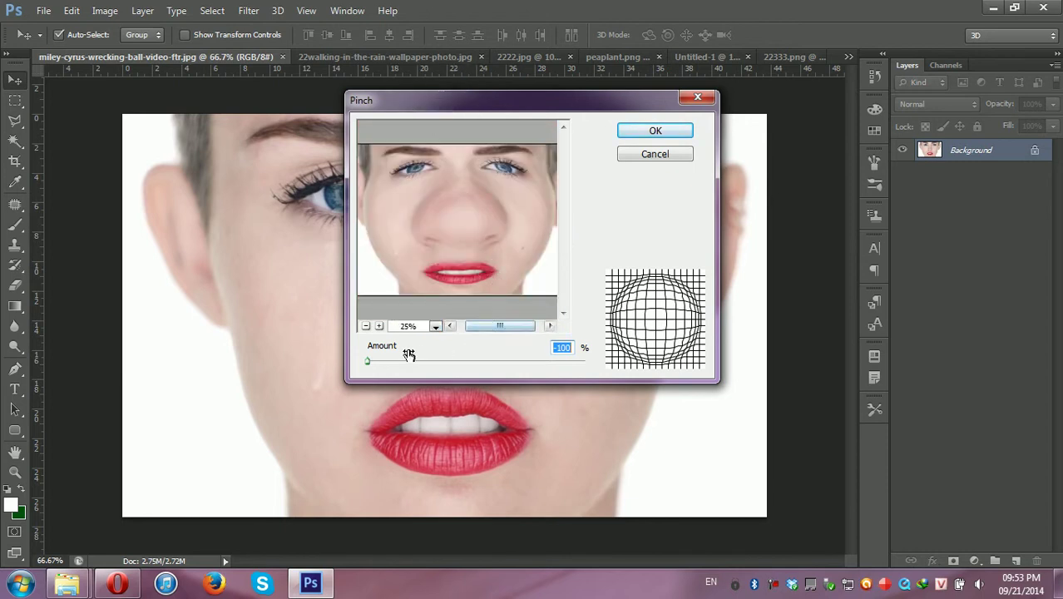
pyautogui.moveTo(366, 361)
pyautogui.mouseDown()
pyautogui.moveTo(591, 371)
pyautogui.moveTo(357, 363)
pyautogui.moveTo(371, 355)
pyautogui.mouseUp()
pyautogui.click(636, 133)
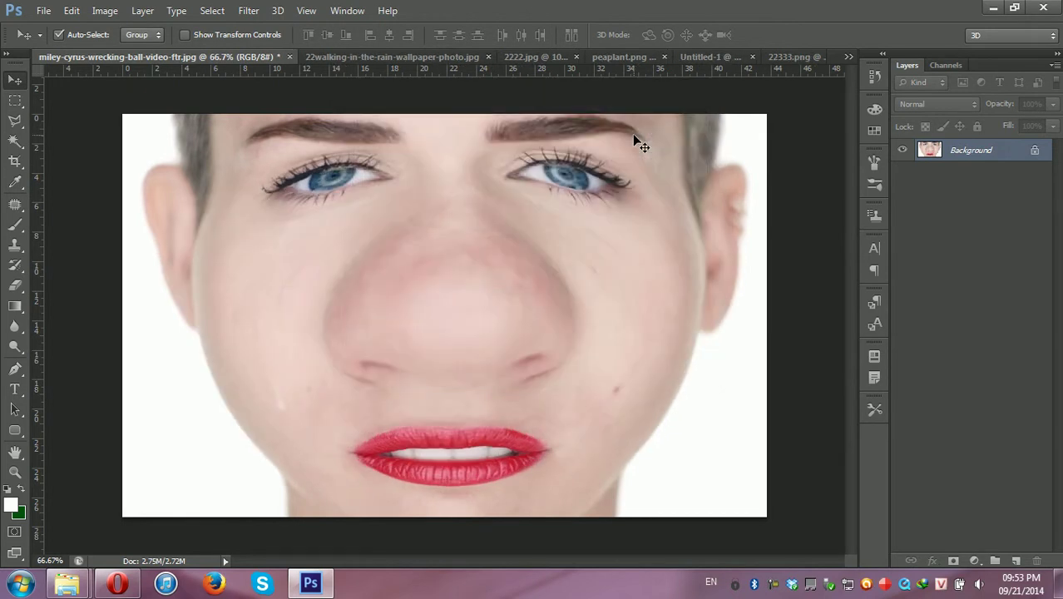
pyautogui.hotkey('ctrl', 'z')
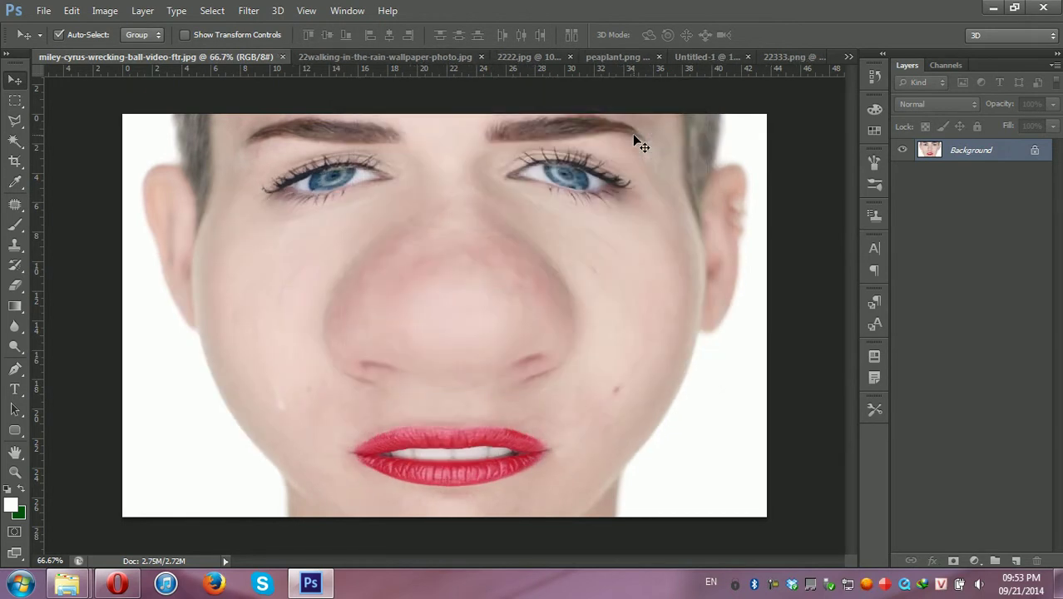
# Apply a negative Spherize bulge to the face, tuning Amount in a 25% preview
pyautogui.click(248, 10)
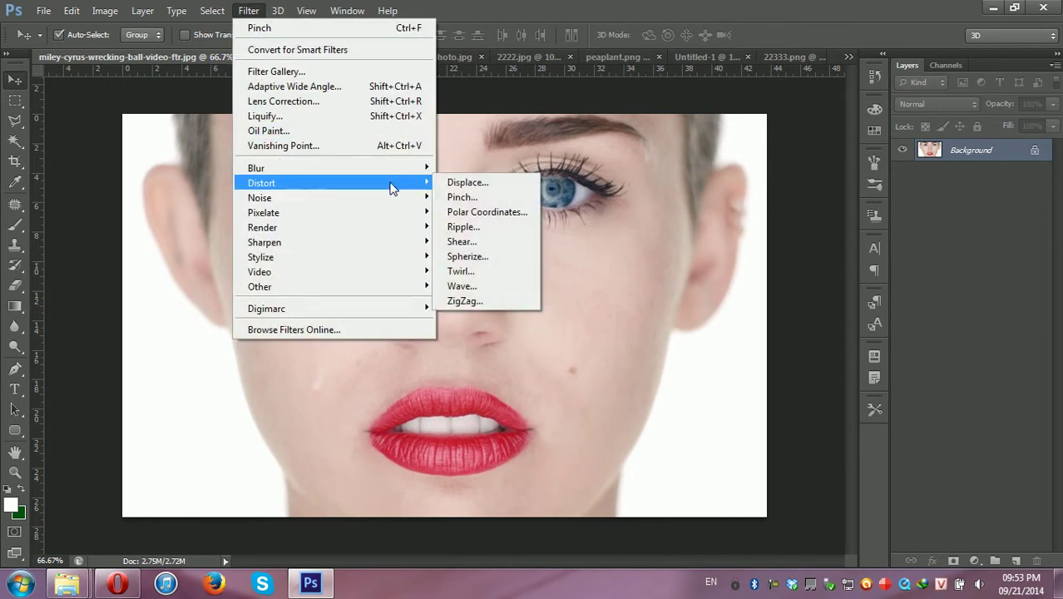
pyautogui.moveTo(261, 182)
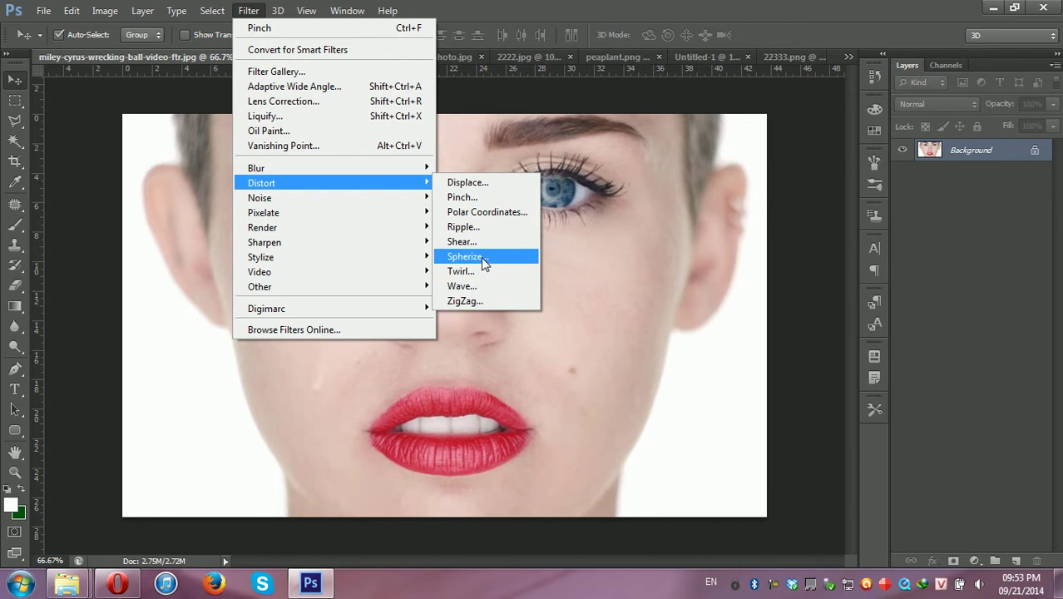
pyautogui.click(484, 263)
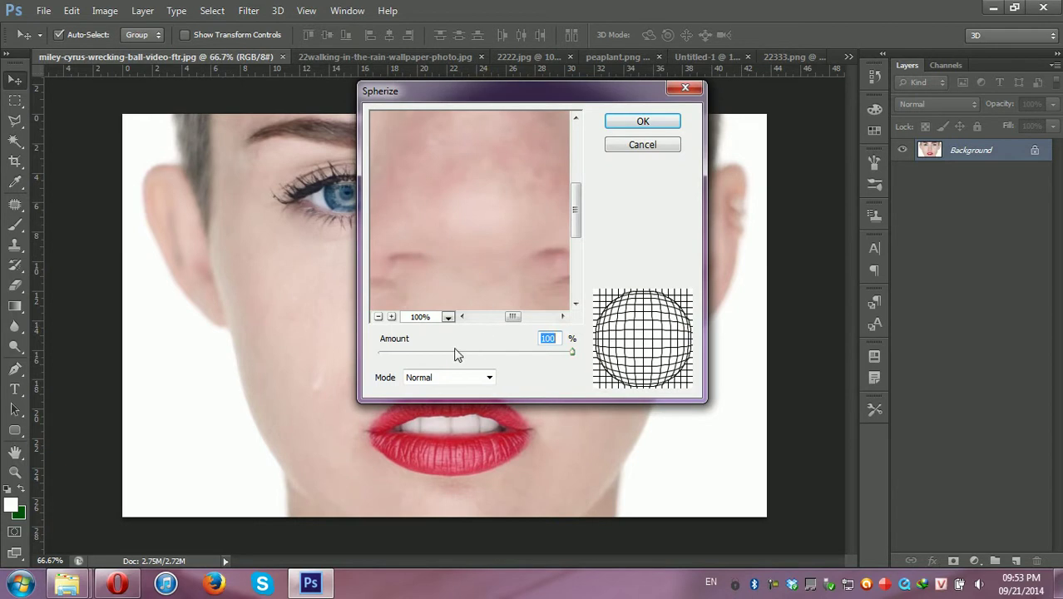
pyautogui.moveTo(572, 351)
pyautogui.mouseDown()
pyautogui.moveTo(378, 364)
pyautogui.moveTo(581, 364)
pyautogui.mouseUp()
pyautogui.click(447, 317)
pyautogui.click(453, 97)
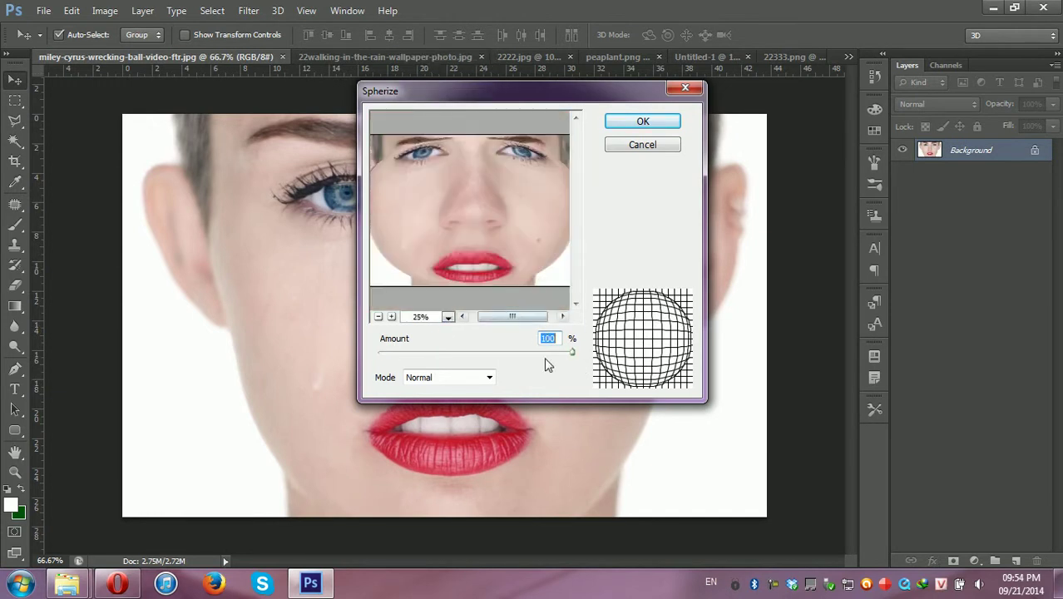
pyautogui.moveTo(565, 359); pyautogui.dragTo(541, 355)
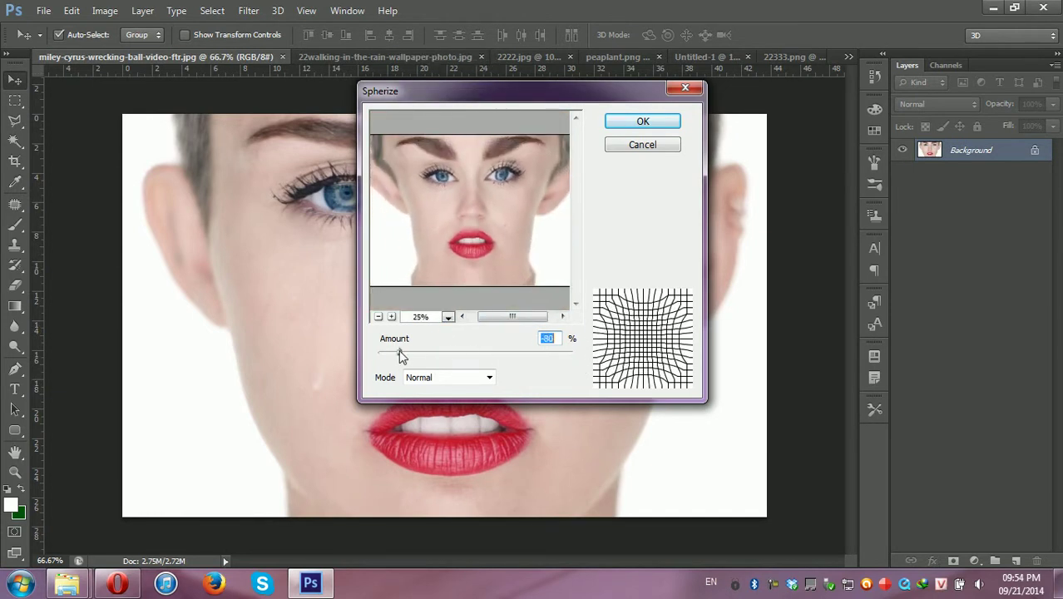
pyautogui.click(661, 125)
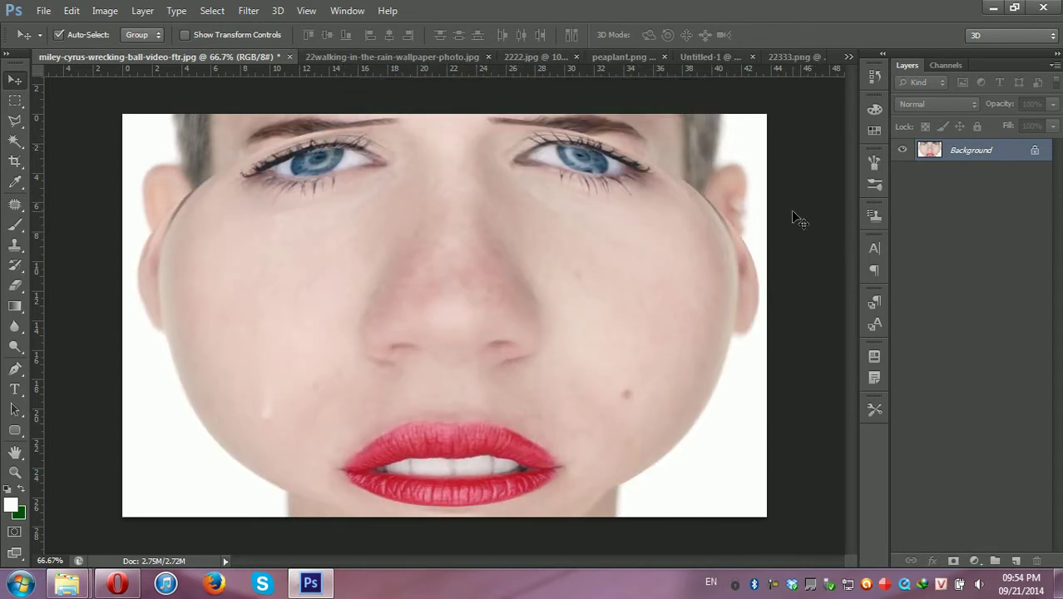
# Undo the Spherize, duplicate the photo twice, and apply Pinch to Layer 1 copy
pyautogui.hotkey('ctrl', 'z')
pyautogui.hotkey('ctrl', 'j')
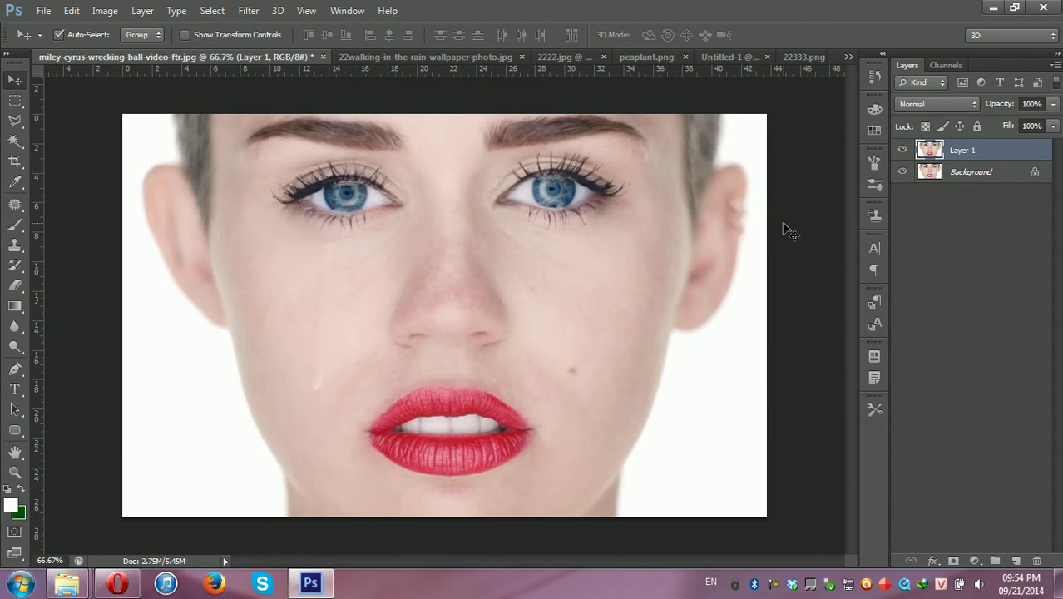
pyautogui.hotkey('ctrl', 'j')
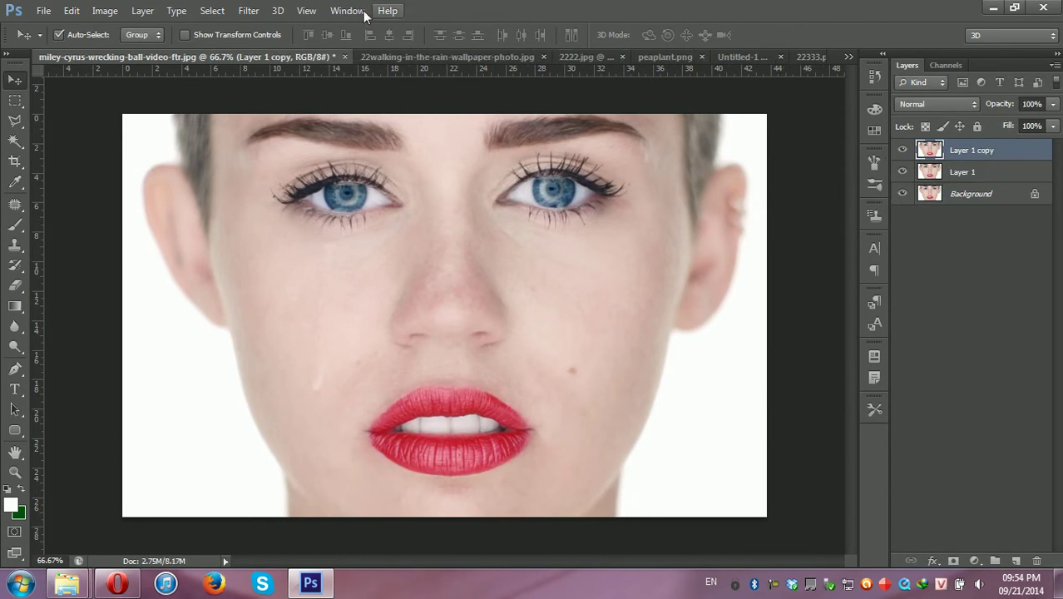
pyautogui.click(242, 11)
pyautogui.moveTo(261, 183)
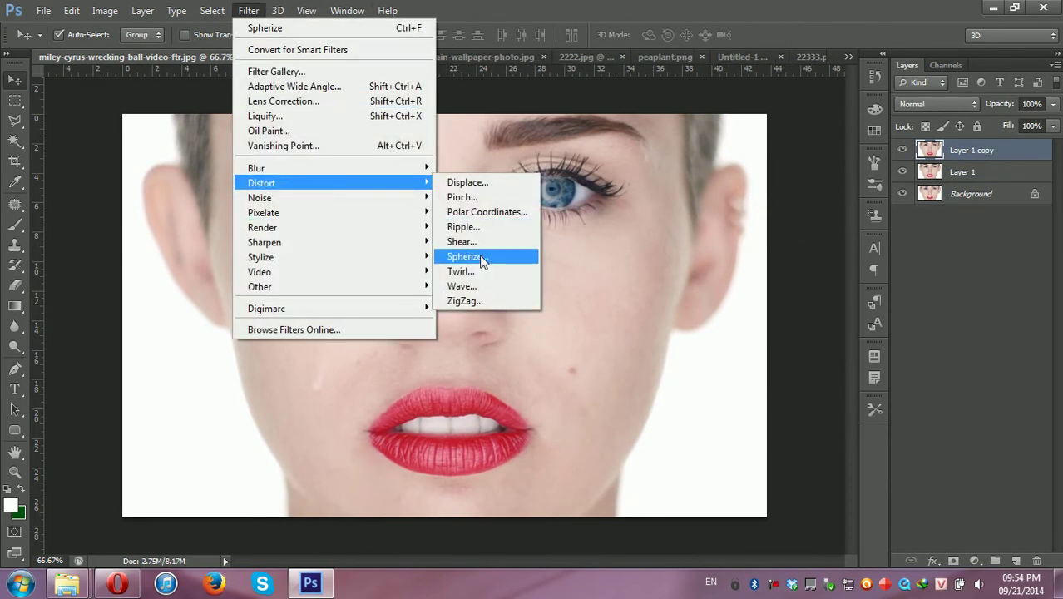
pyautogui.click(479, 202)
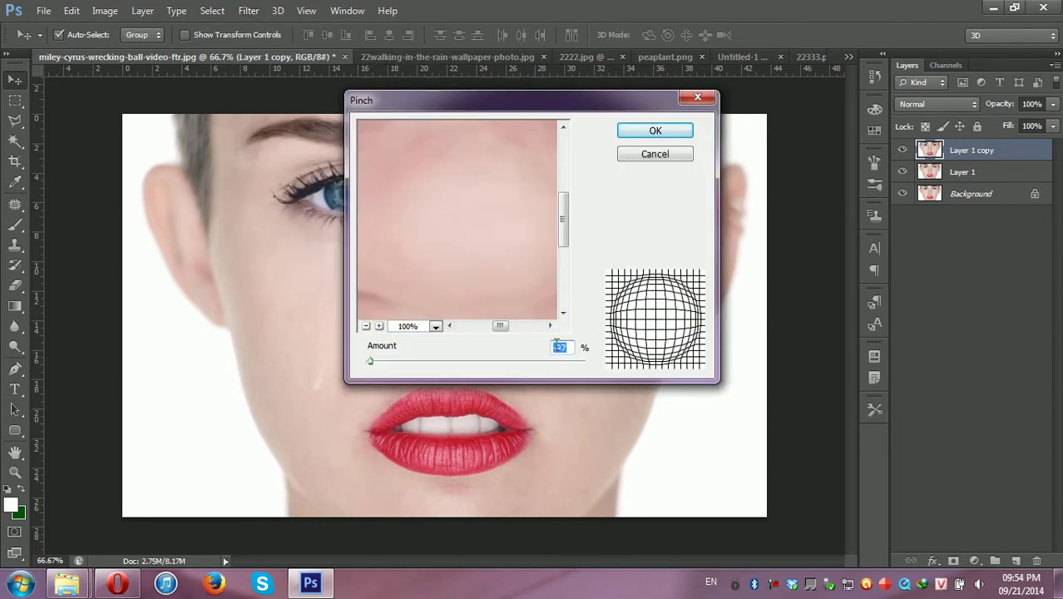
pyautogui.click(654, 131)
# Apply the Spherize bulge to Layer 1
pyautogui.click(946, 176)
pyautogui.click(246, 10)
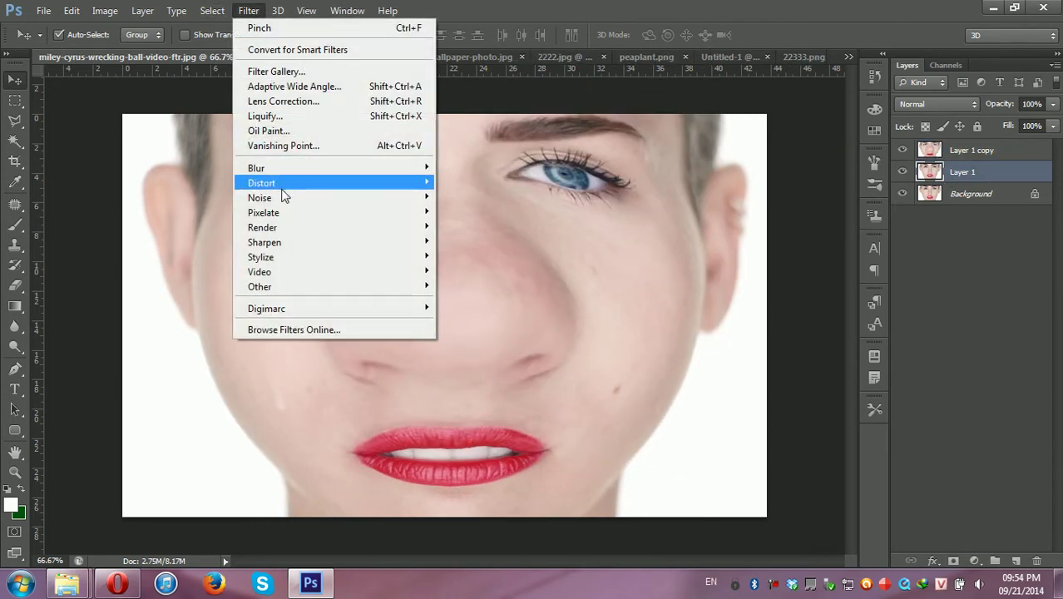
pyautogui.click(468, 257)
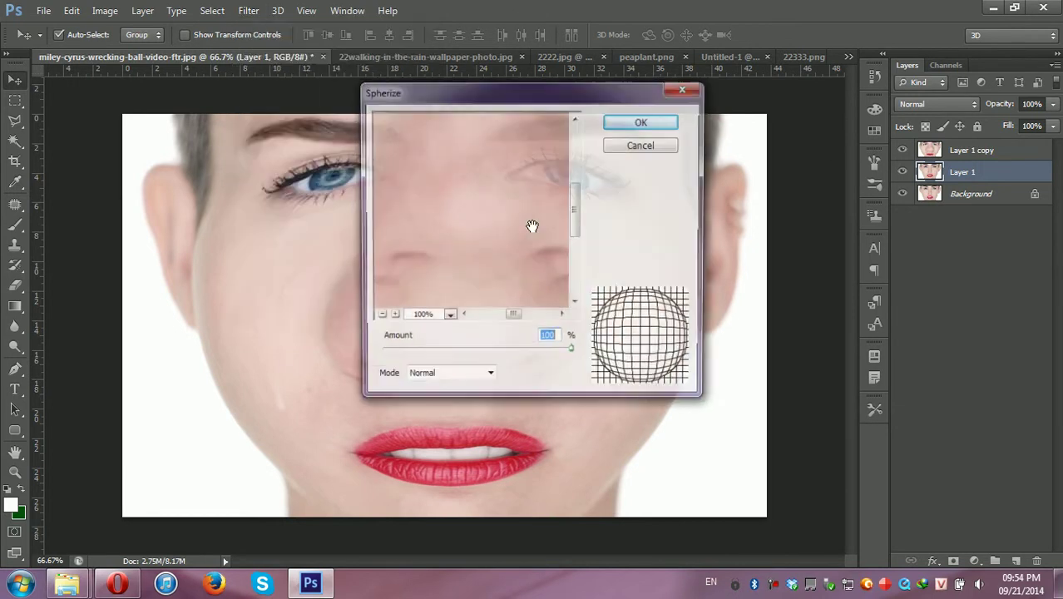
pyautogui.click(636, 121)
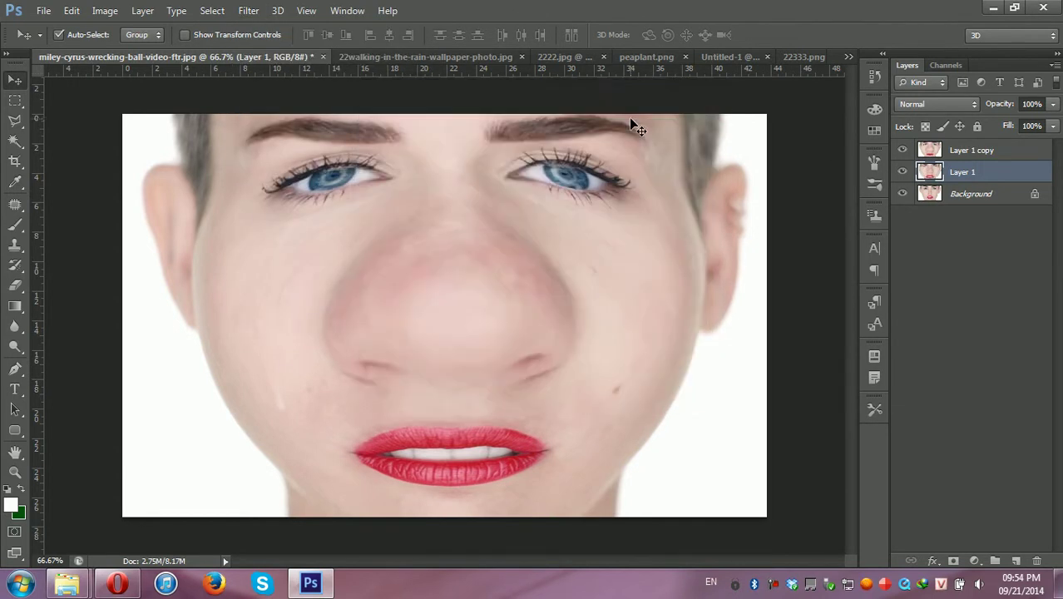
# Compare layers by toggling visibility, ending with Layer 1 copy hidden and spherized Layer 1 showing
pyautogui.click(902, 150)
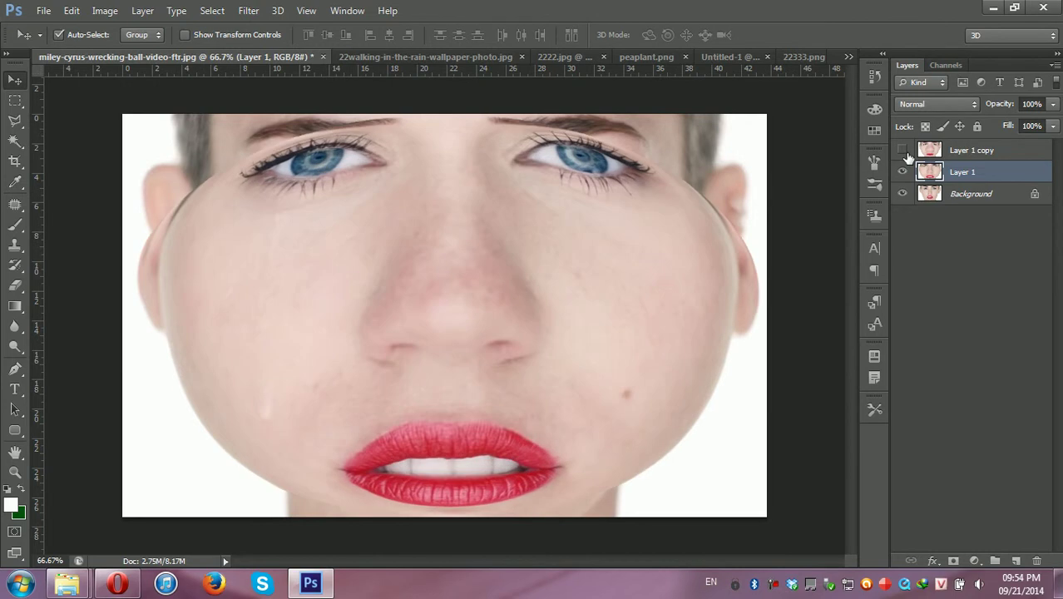
pyautogui.click(904, 172)
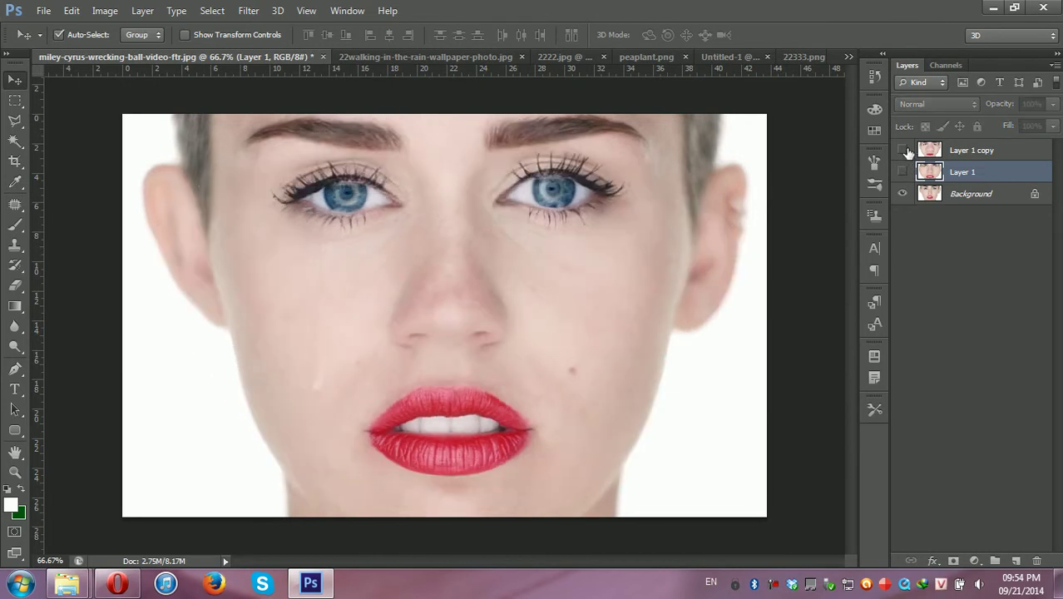
pyautogui.click(902, 149)
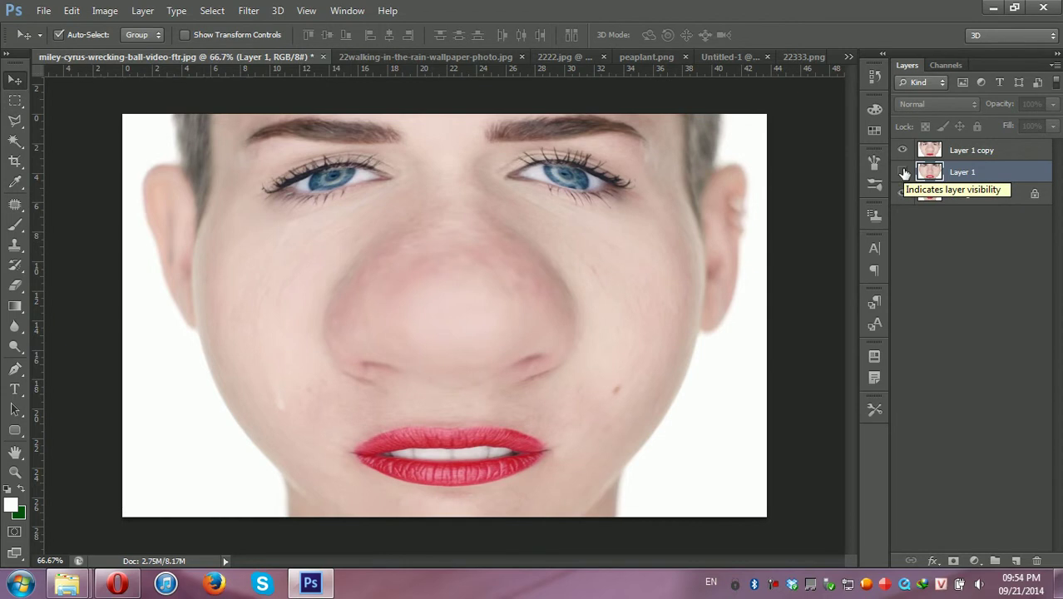
pyautogui.click(902, 150)
pyautogui.click(903, 171)
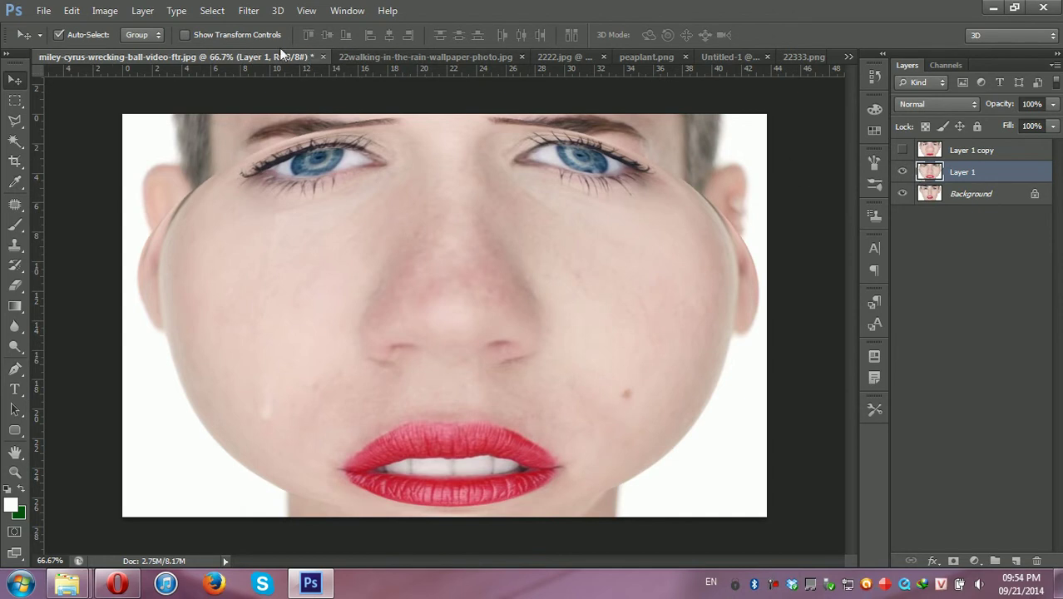
pyautogui.click(323, 56)
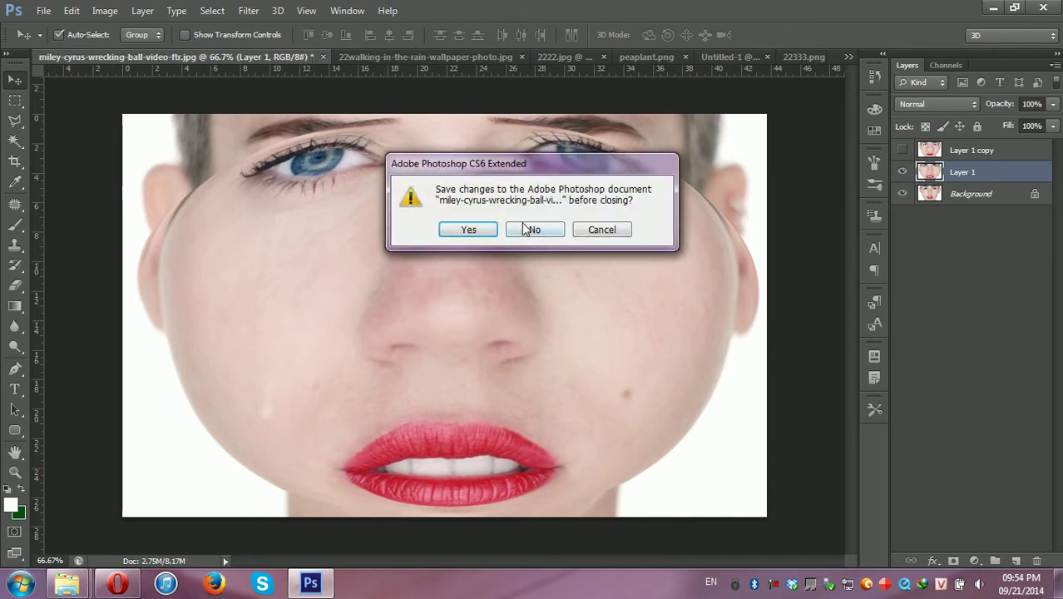
pyautogui.click(526, 229)
pyautogui.click(80, 58)
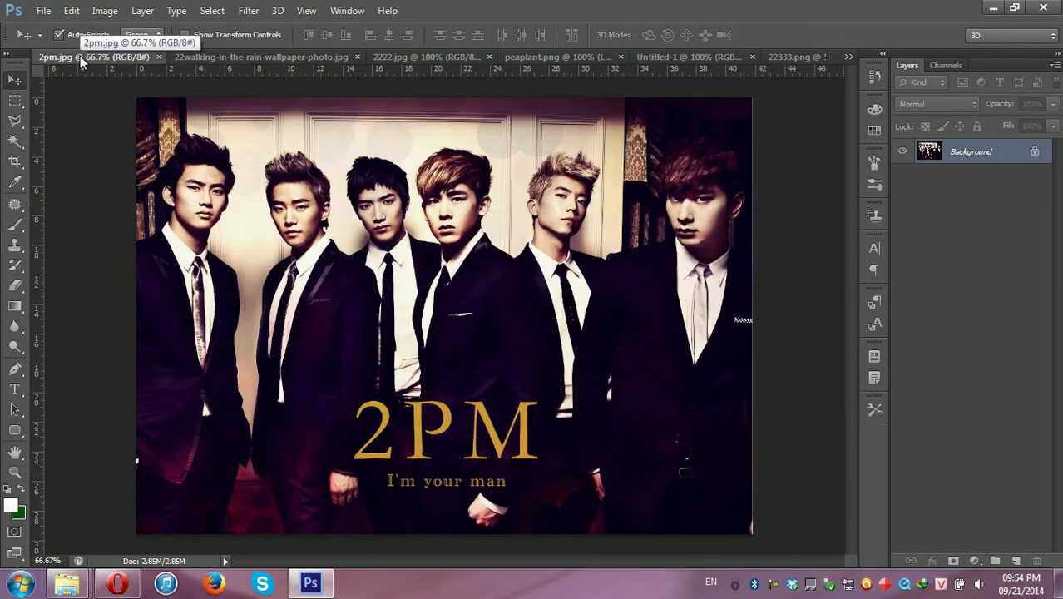
pyautogui.click(249, 11)
pyautogui.moveTo(261, 183)
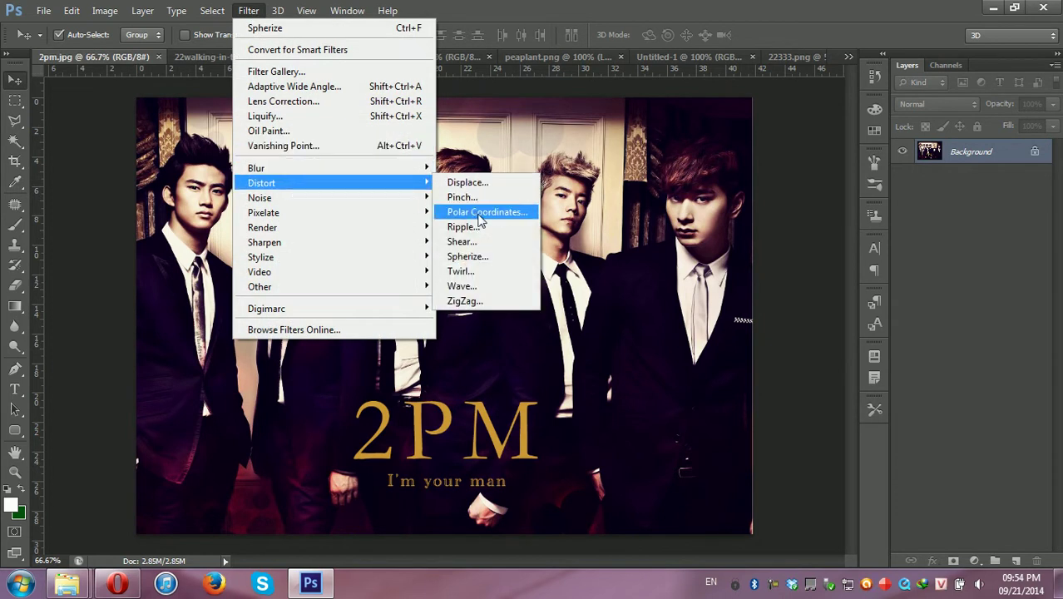
pyautogui.click(488, 212)
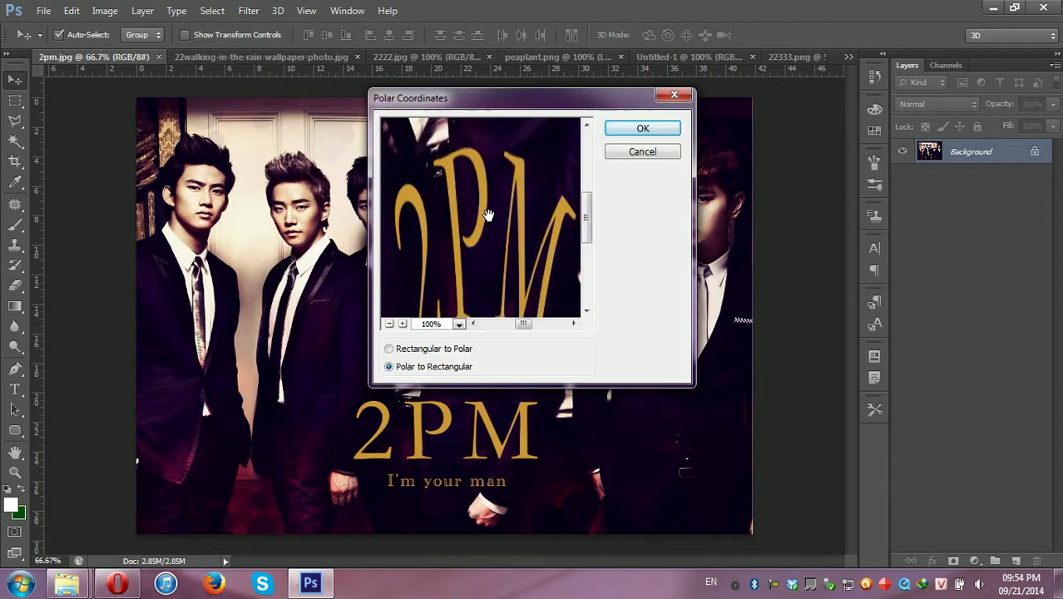
pyautogui.click(397, 366)
pyautogui.click(398, 351)
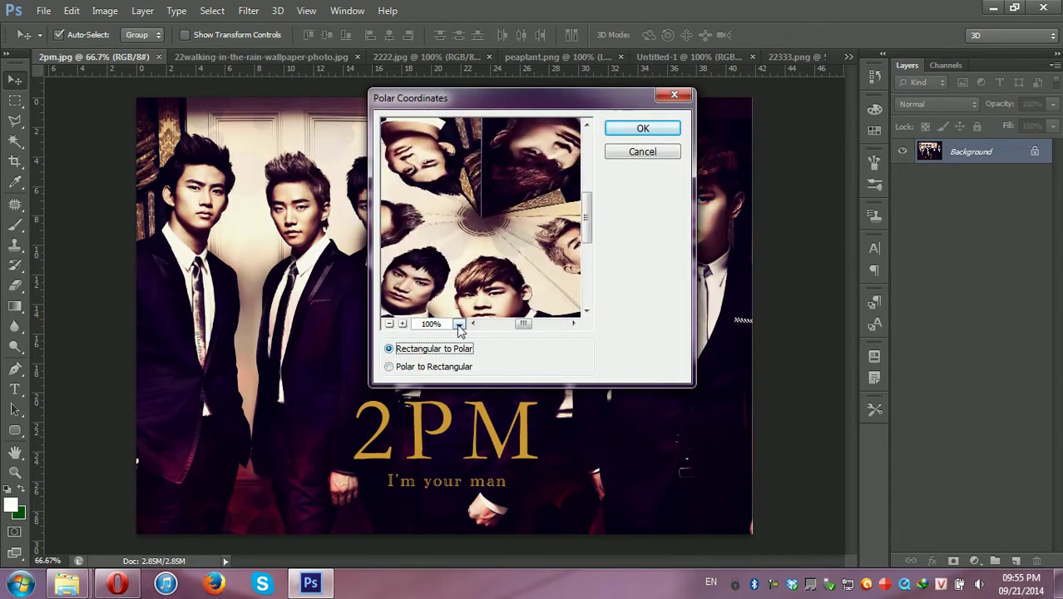
pyautogui.click(459, 324)
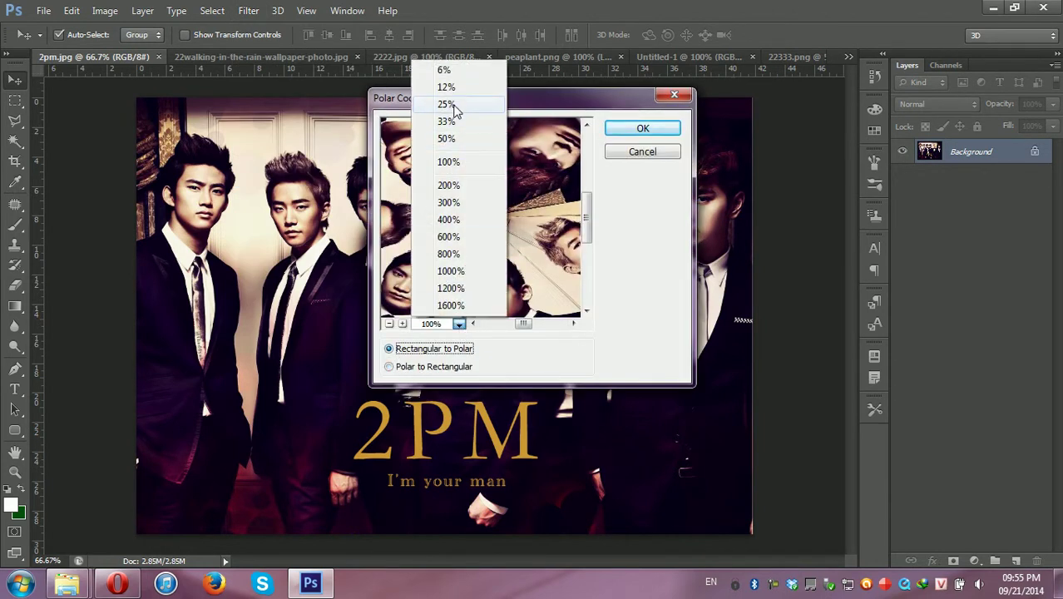
pyautogui.click(445, 105)
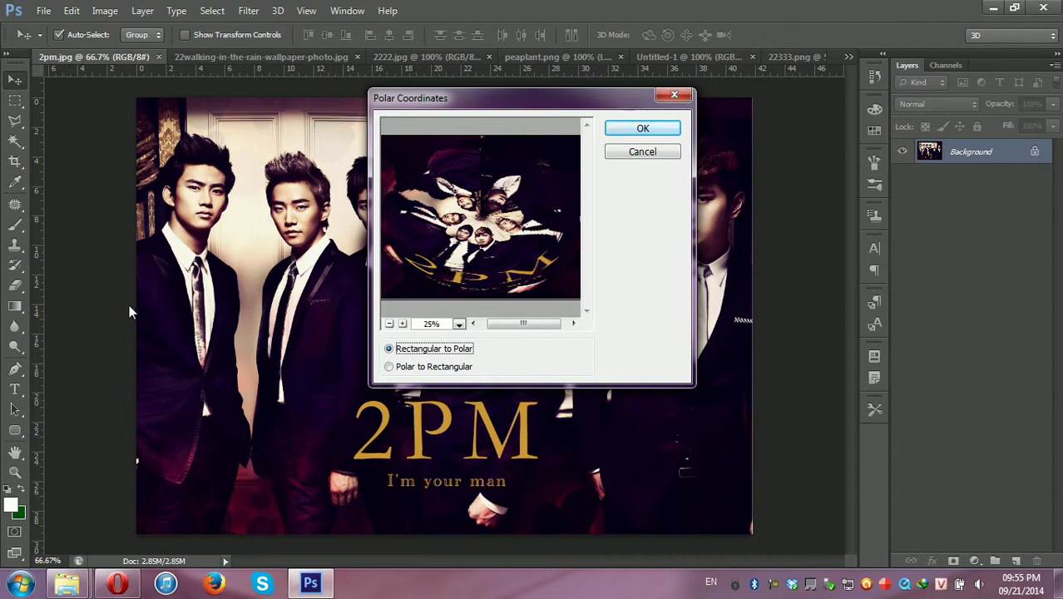
pyautogui.click(638, 134)
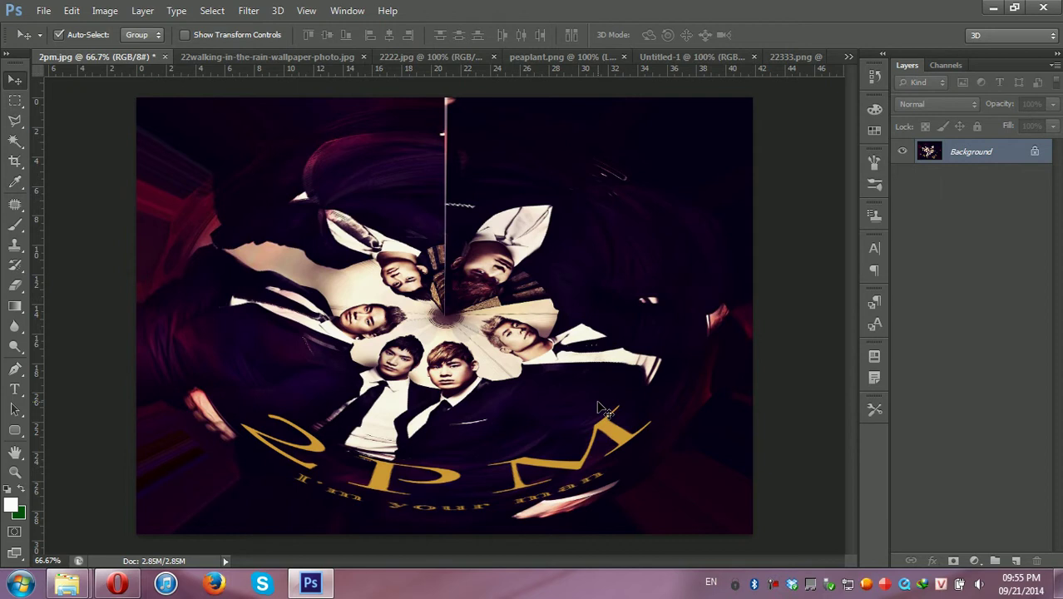
pyautogui.hotkey('ctrl', 'z')
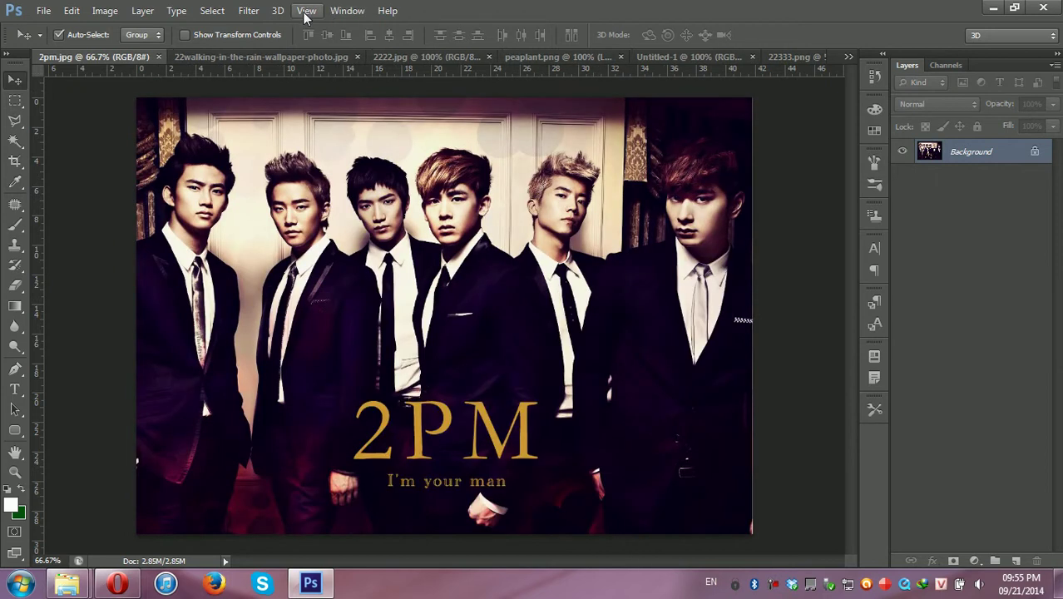
# Apply Polar Coordinates with Polar to Rectangular to the 2PM poster
pyautogui.click(249, 11)
pyautogui.moveTo(262, 183)
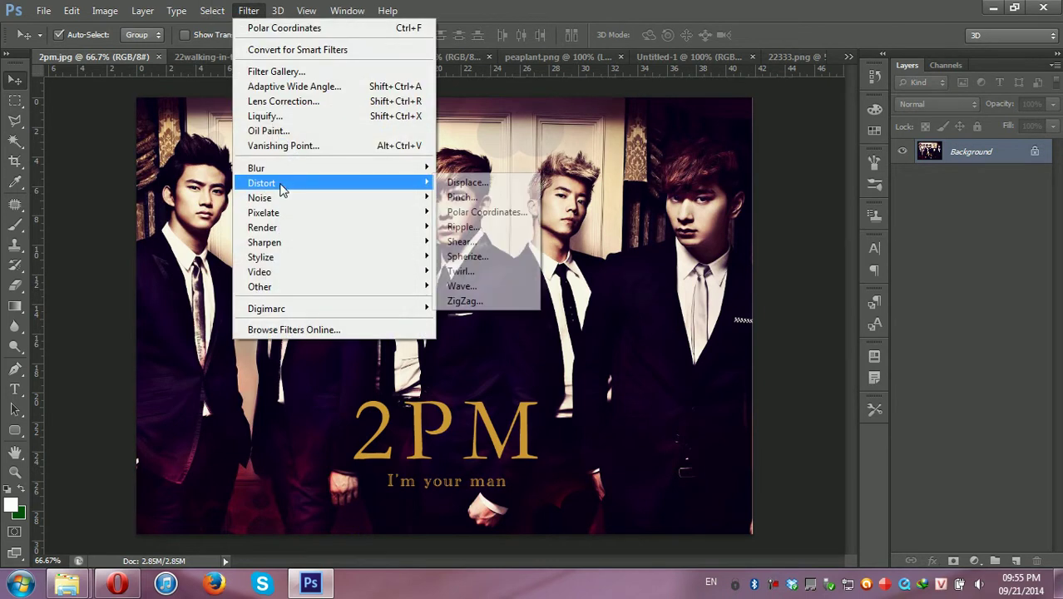
pyautogui.click(487, 211)
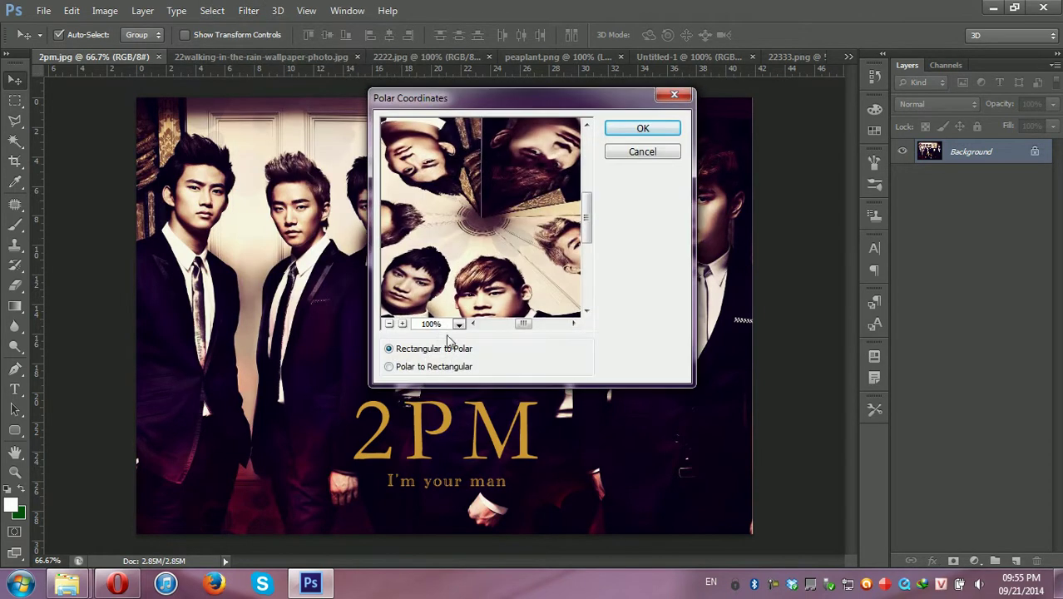
pyautogui.click(397, 367)
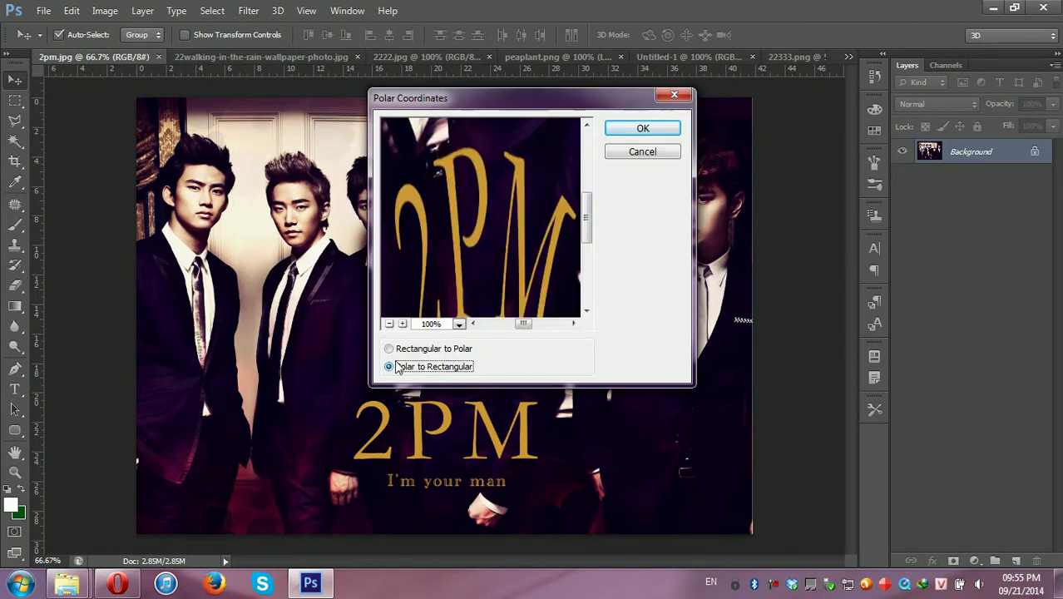
pyautogui.click(620, 130)
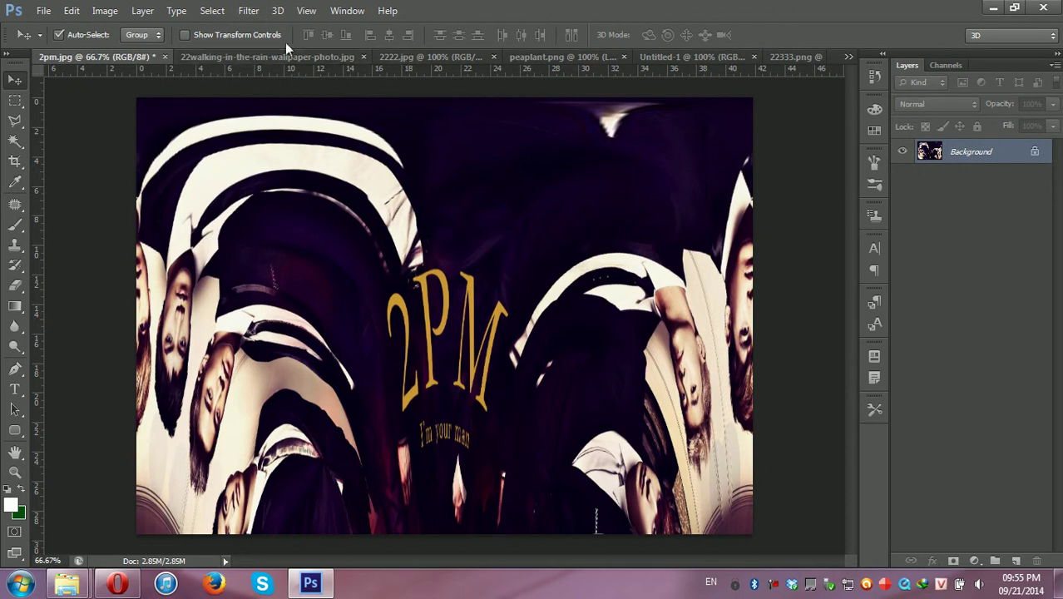
# Close 2pm.jpg without saving its changes
pyautogui.click(266, 57)
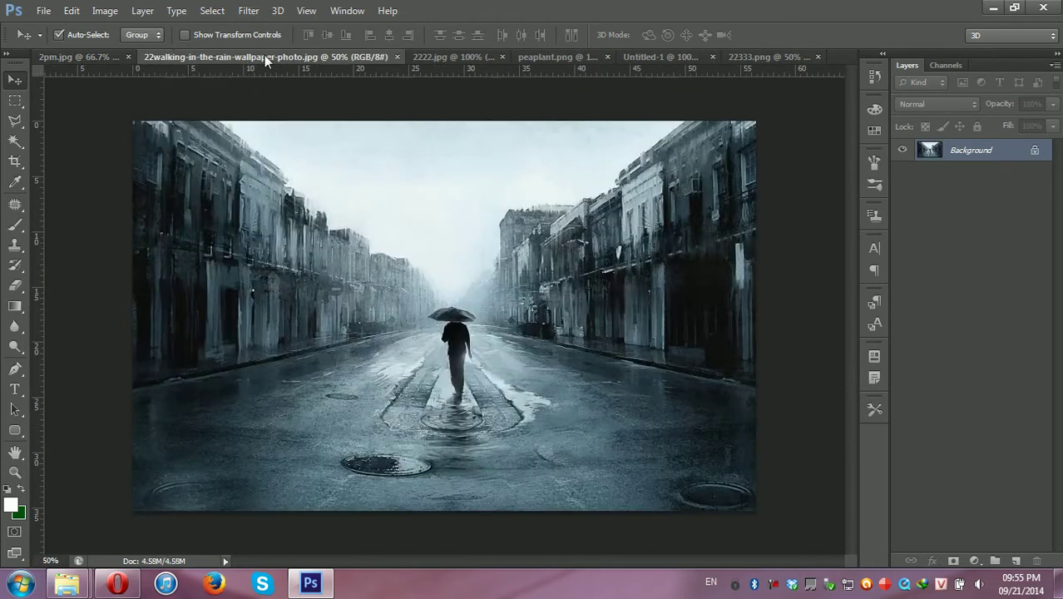
pyautogui.click(133, 60)
pyautogui.click(164, 57)
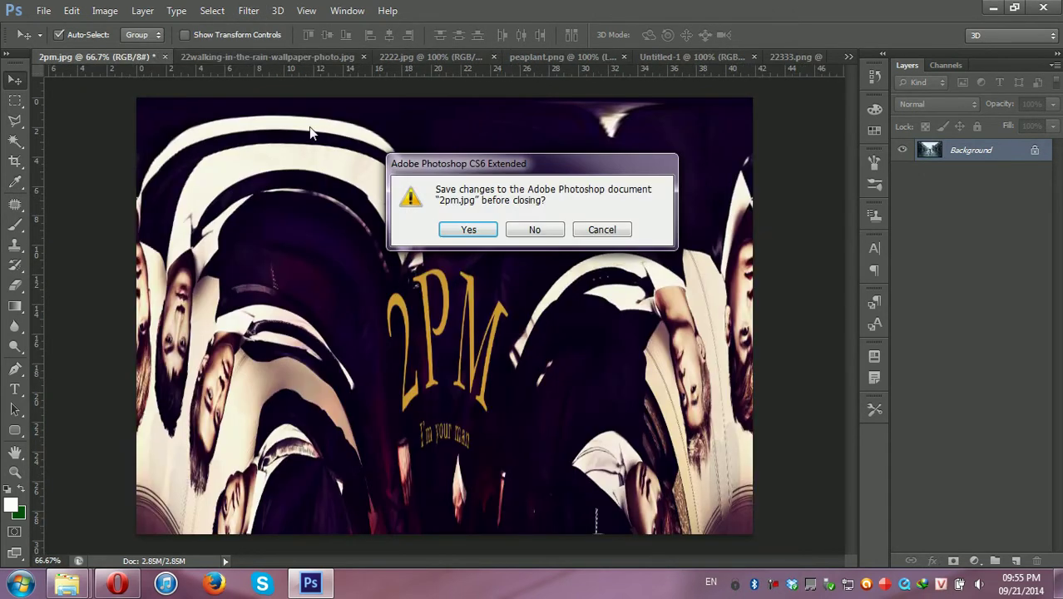
pyautogui.click(537, 233)
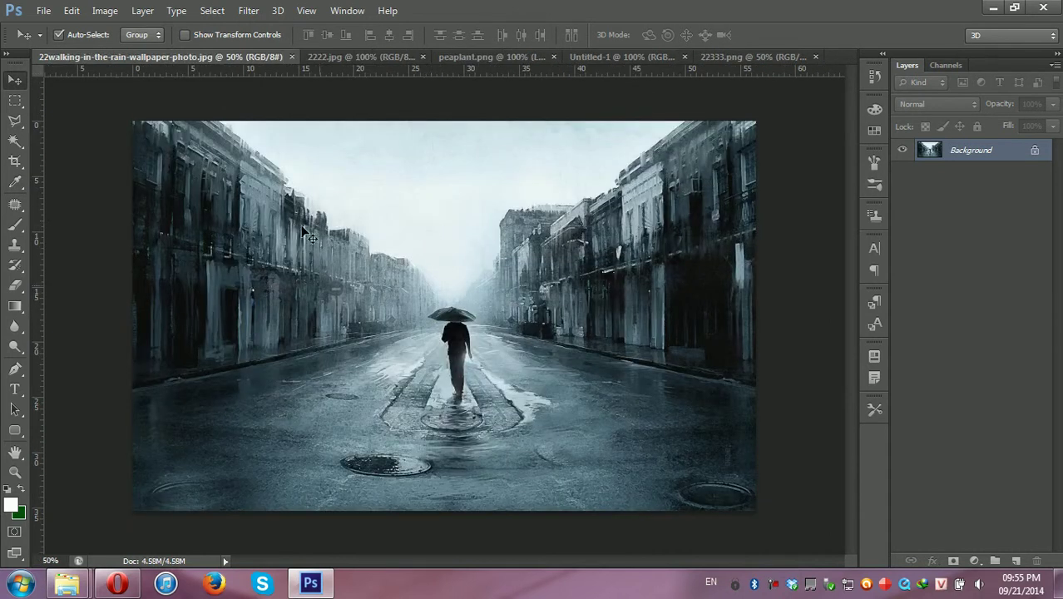
# Set up a Ripple filter on the rain photo with 25% preview and Amount 619
pyautogui.click(248, 10)
pyautogui.moveTo(261, 183)
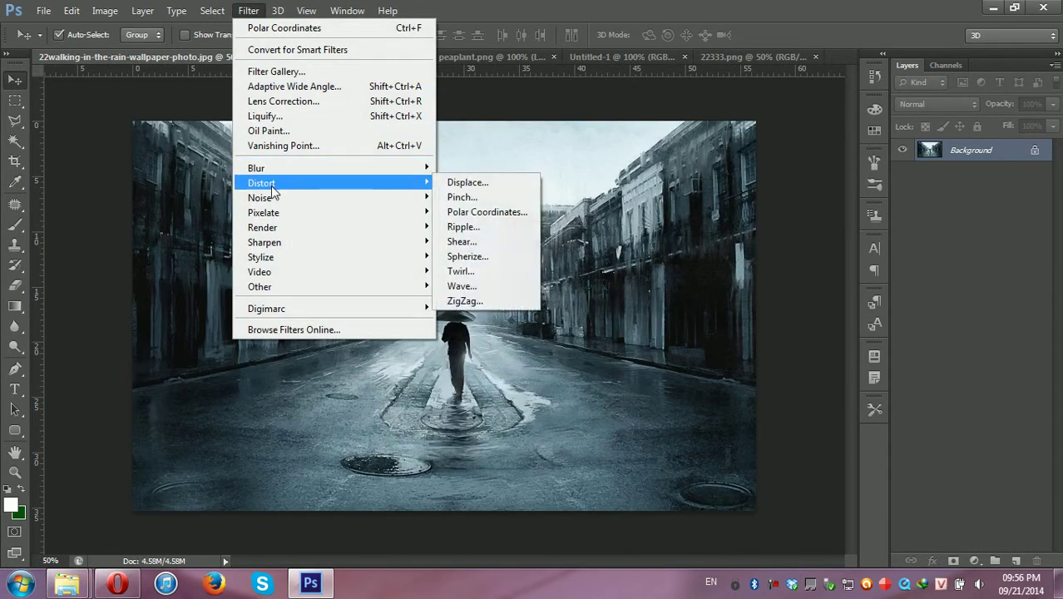
pyautogui.click(497, 227)
pyautogui.click(588, 238)
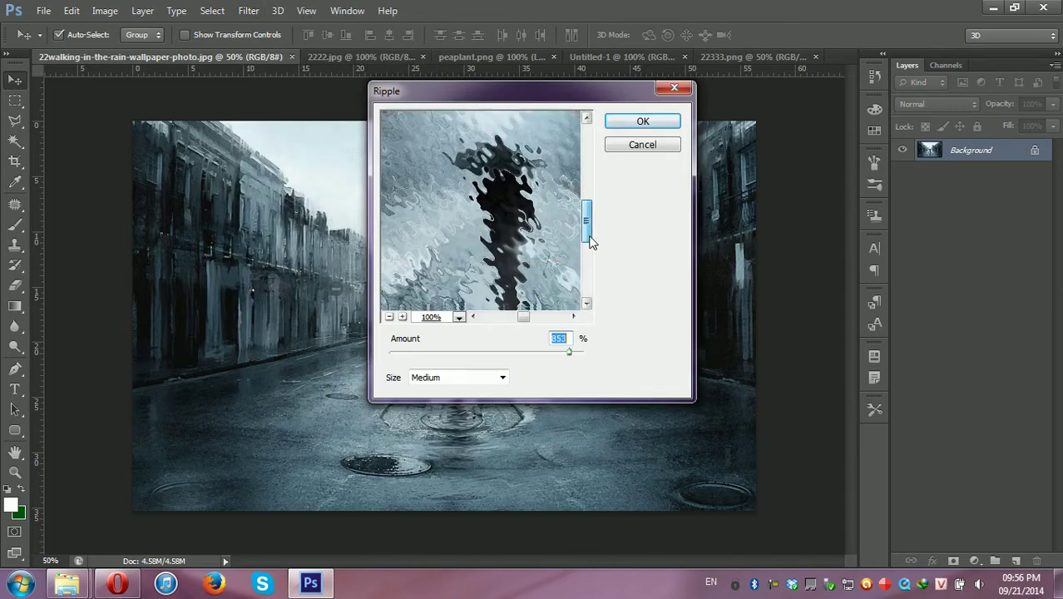
pyautogui.click(458, 316)
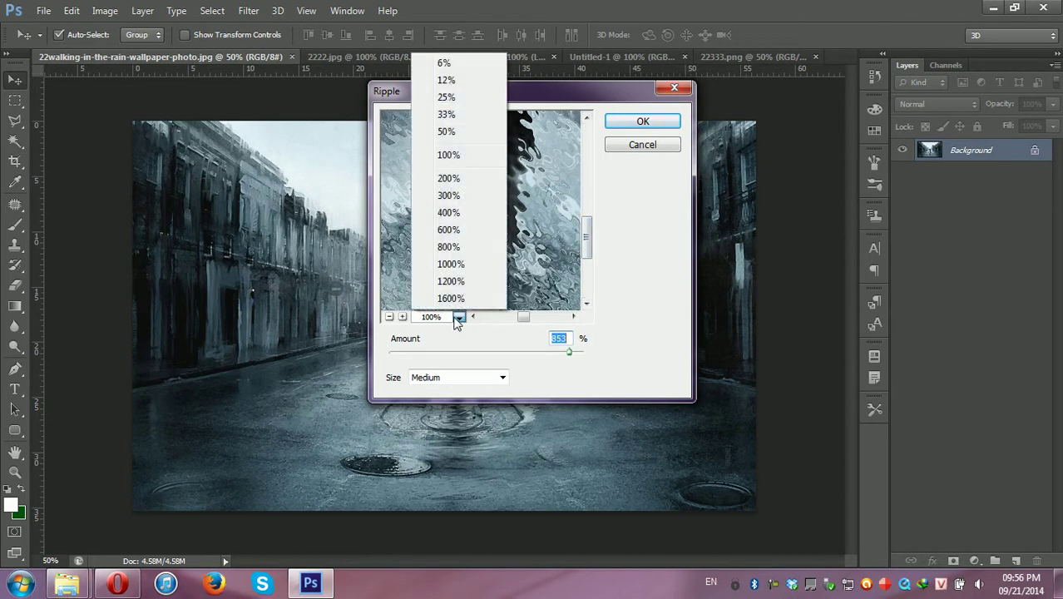
pyautogui.click(460, 99)
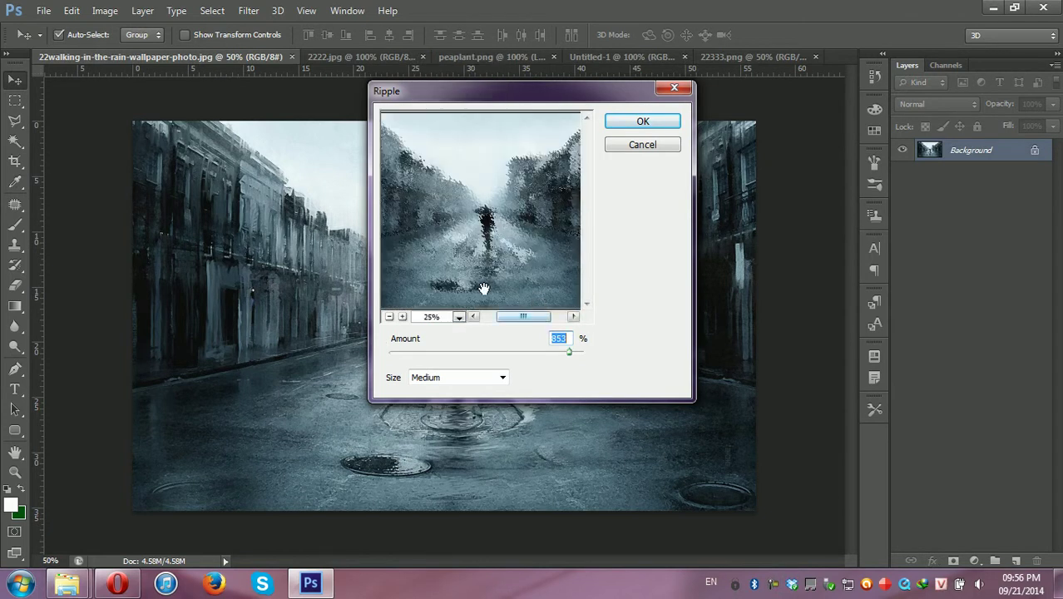
pyautogui.moveTo(521, 317); pyautogui.dragTo(513, 316)
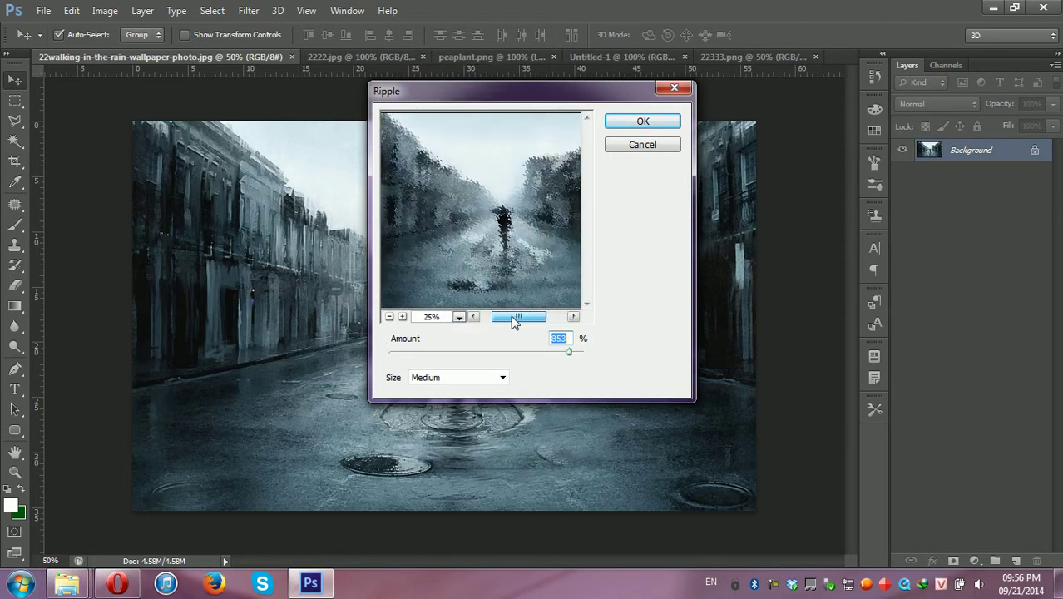
pyautogui.moveTo(554, 355)
pyautogui.mouseDown()
pyautogui.moveTo(409, 349)
pyautogui.moveTo(611, 362)
pyautogui.moveTo(523, 377)
pyautogui.moveTo(545, 355)
pyautogui.mouseUp()
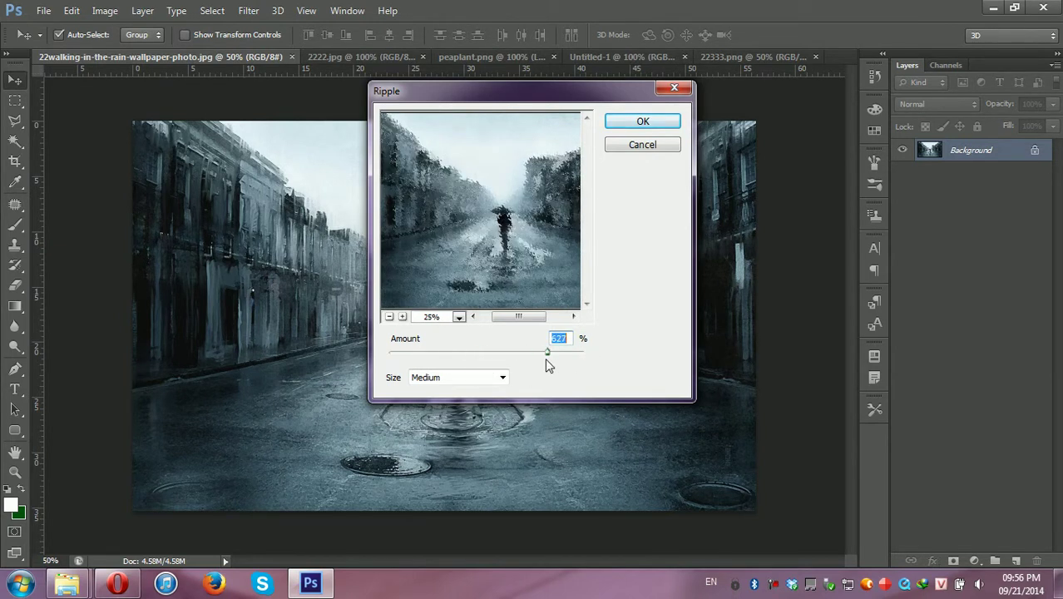
# Set the ripple Size to Small and apply the Ripple filter
pyautogui.click(500, 378)
pyautogui.click(441, 419)
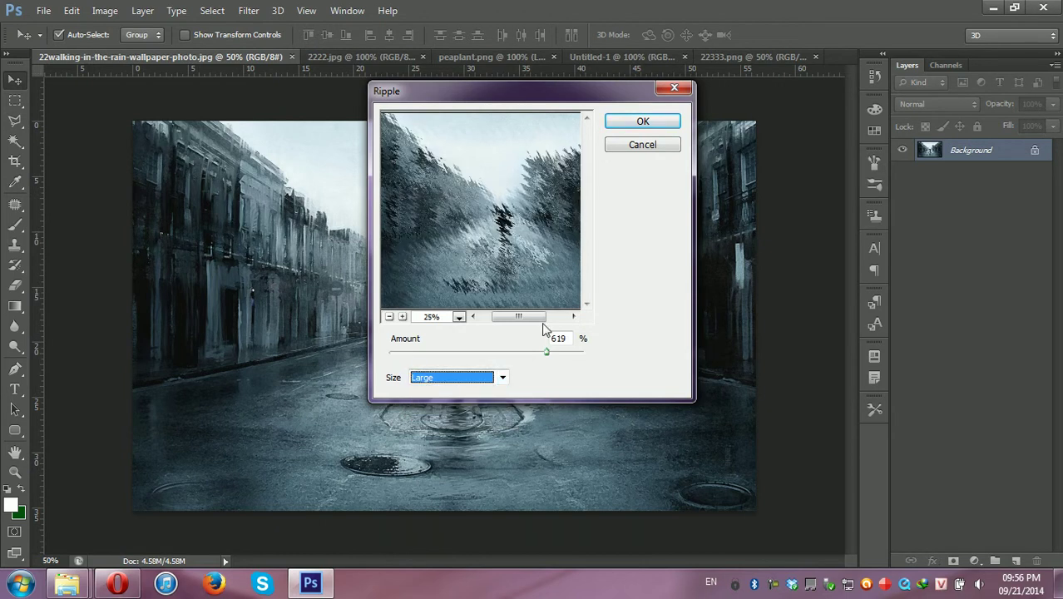
pyautogui.click(467, 387)
pyautogui.click(441, 395)
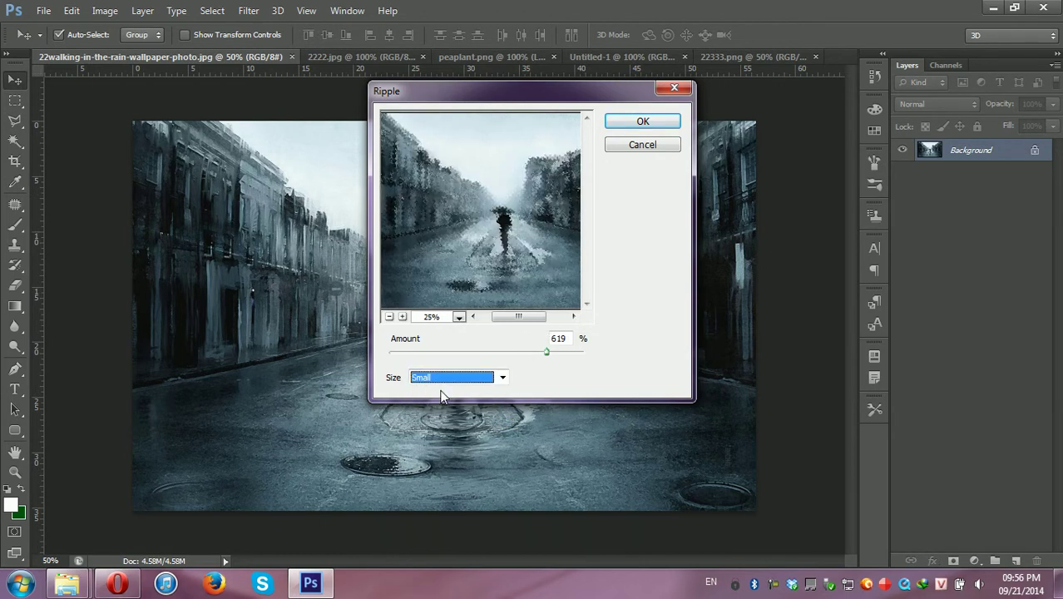
pyautogui.click(636, 126)
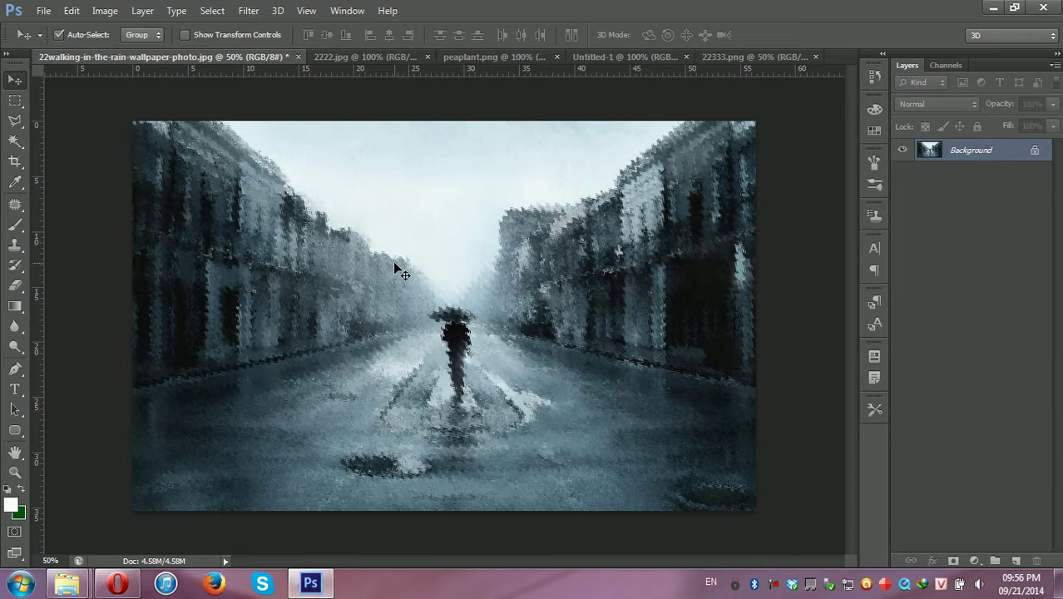
# Close the rain photo unsaved and switch to the deselected 2222.jpg lake photo
pyautogui.click(297, 56)
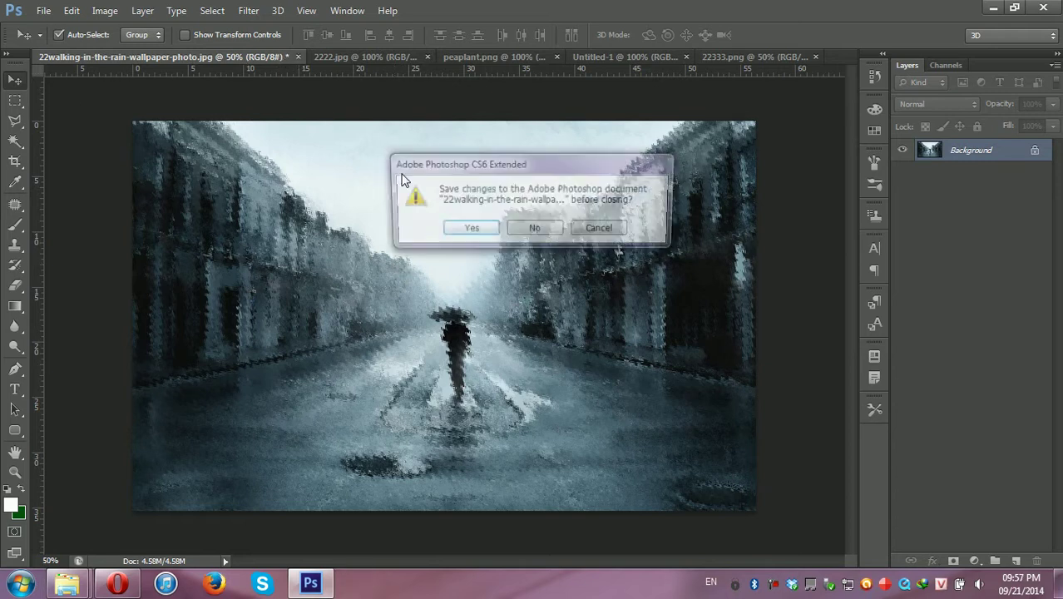
pyautogui.click(539, 231)
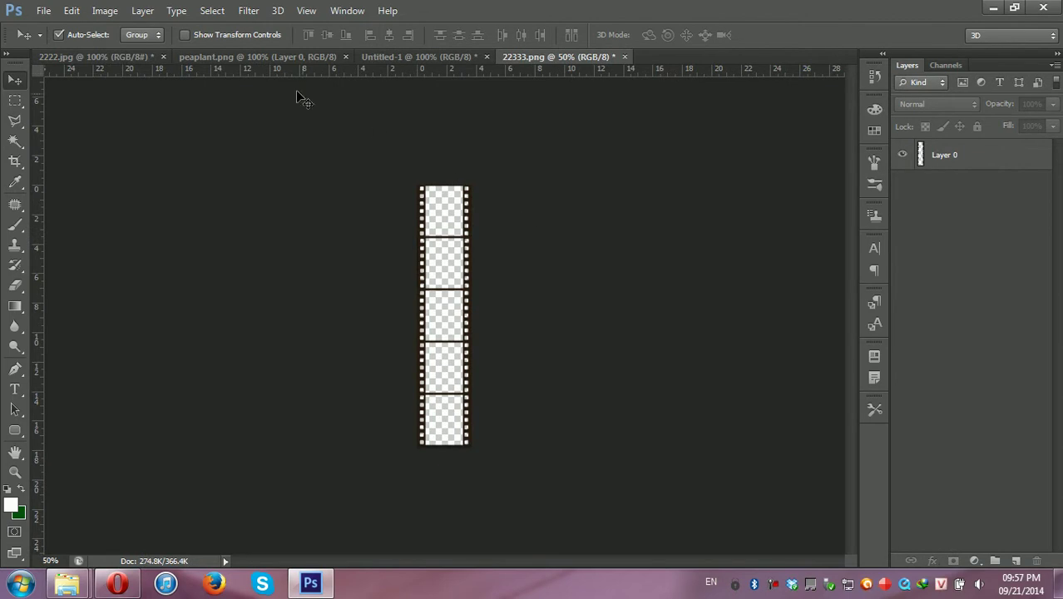
pyautogui.click(279, 56)
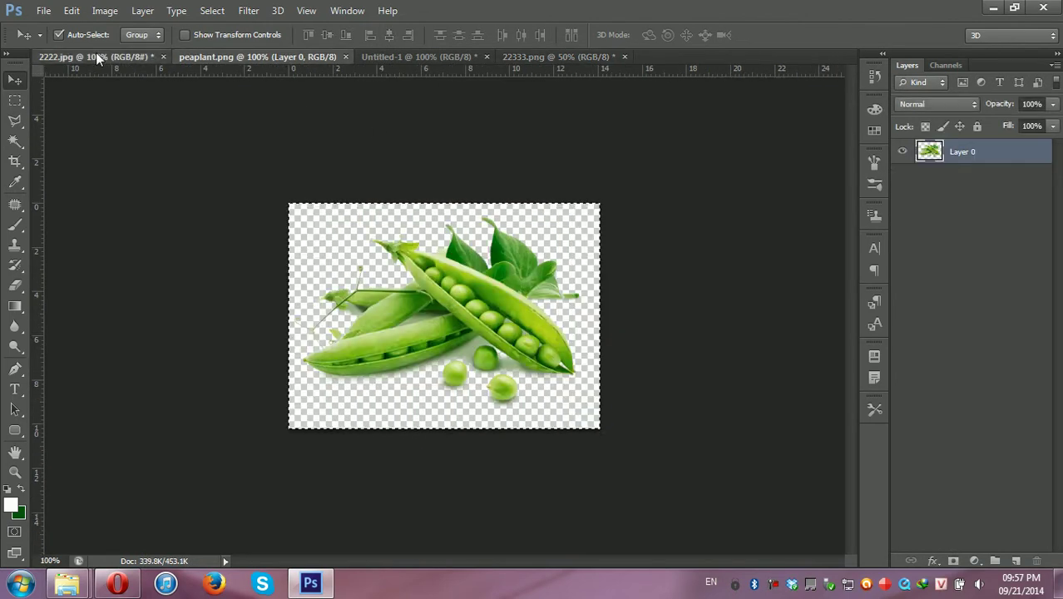
pyautogui.click(96, 53)
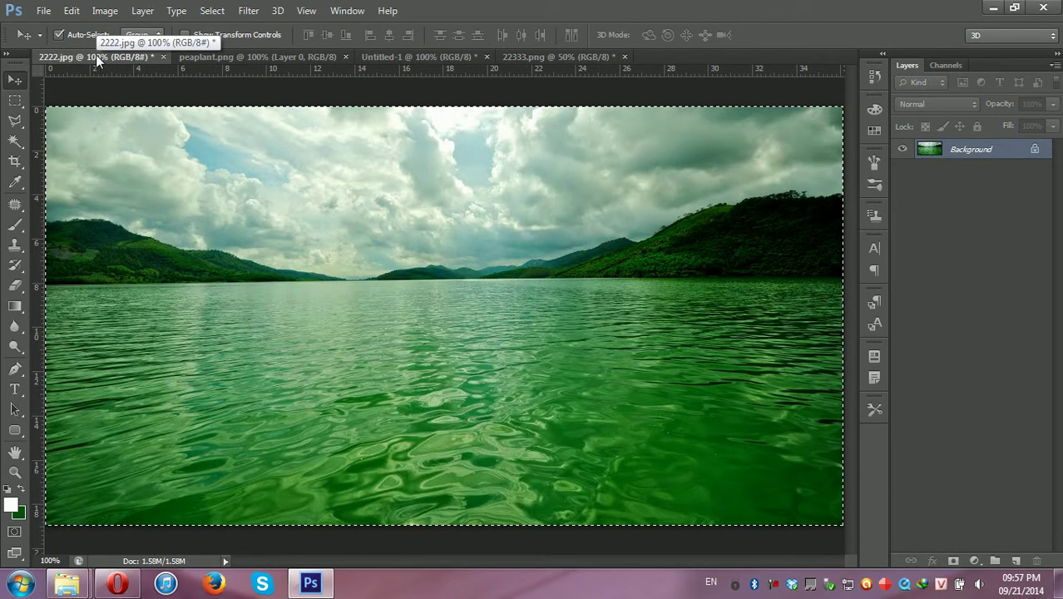
pyautogui.hotkey('ctrl', 'd')
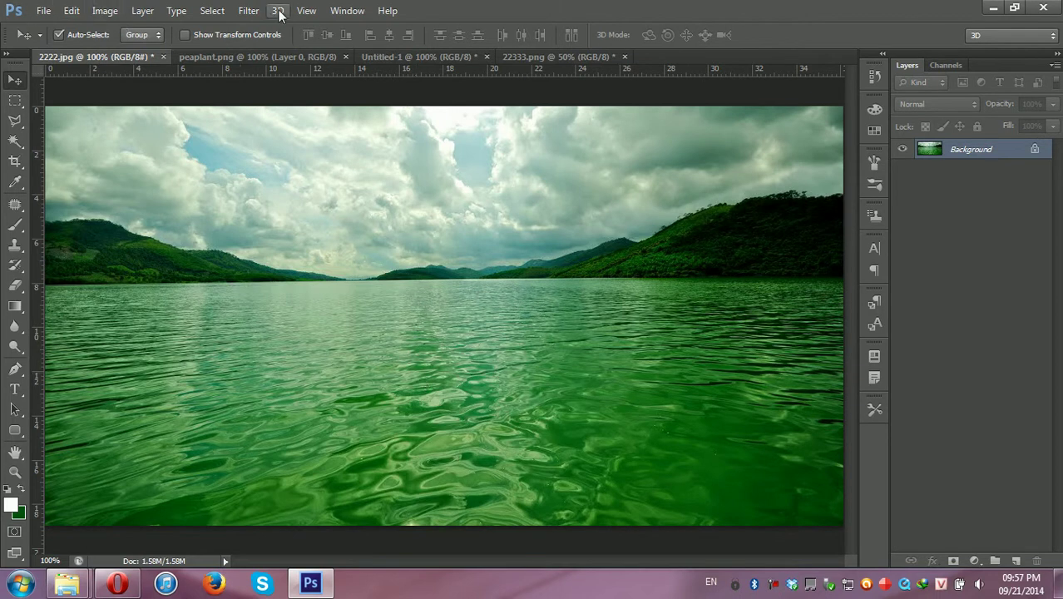
# Apply a curved Shear distortion to the lake photo, then undo it
pyautogui.click(249, 11)
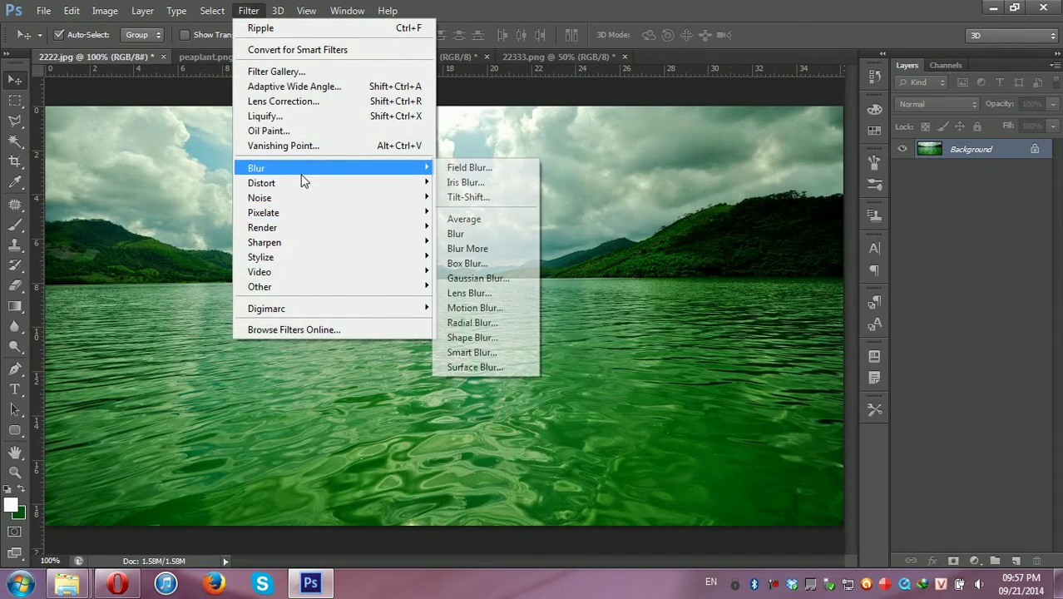
pyautogui.moveTo(261, 182)
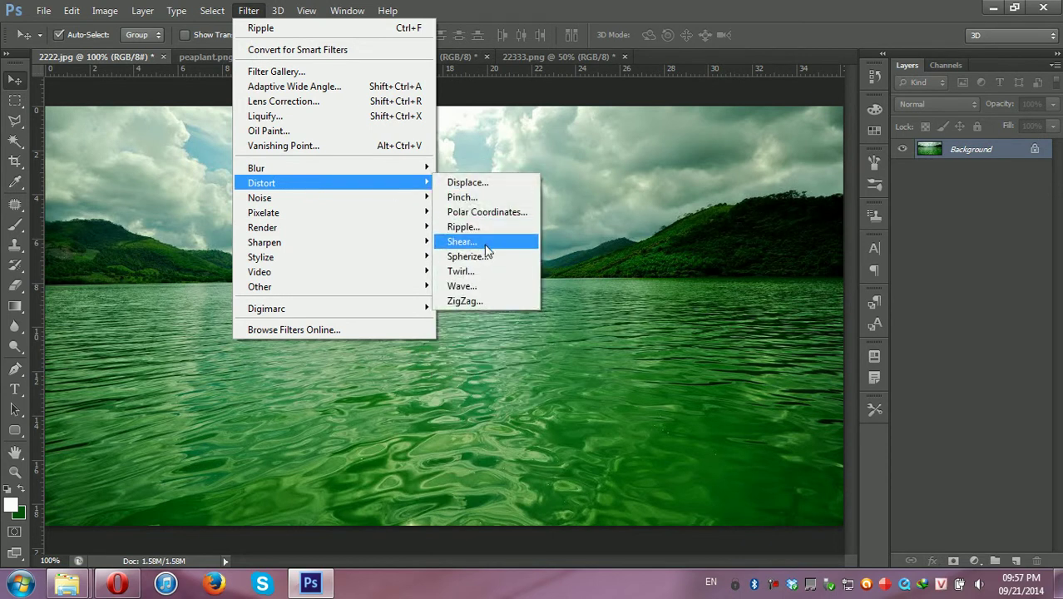
pyautogui.click(488, 248)
pyautogui.moveTo(468, 166)
pyautogui.mouseDown()
pyautogui.moveTo(487, 166)
pyautogui.moveTo(451, 170)
pyautogui.moveTo(497, 173)
pyautogui.moveTo(394, 165)
pyautogui.moveTo(524, 173)
pyautogui.moveTo(477, 166)
pyautogui.mouseUp()
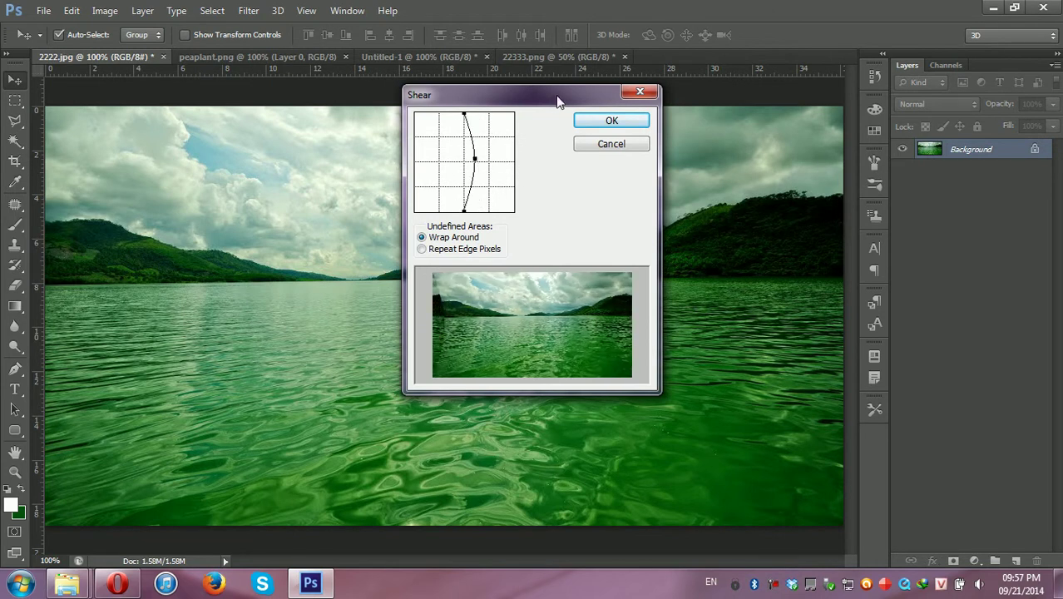
pyautogui.click(585, 126)
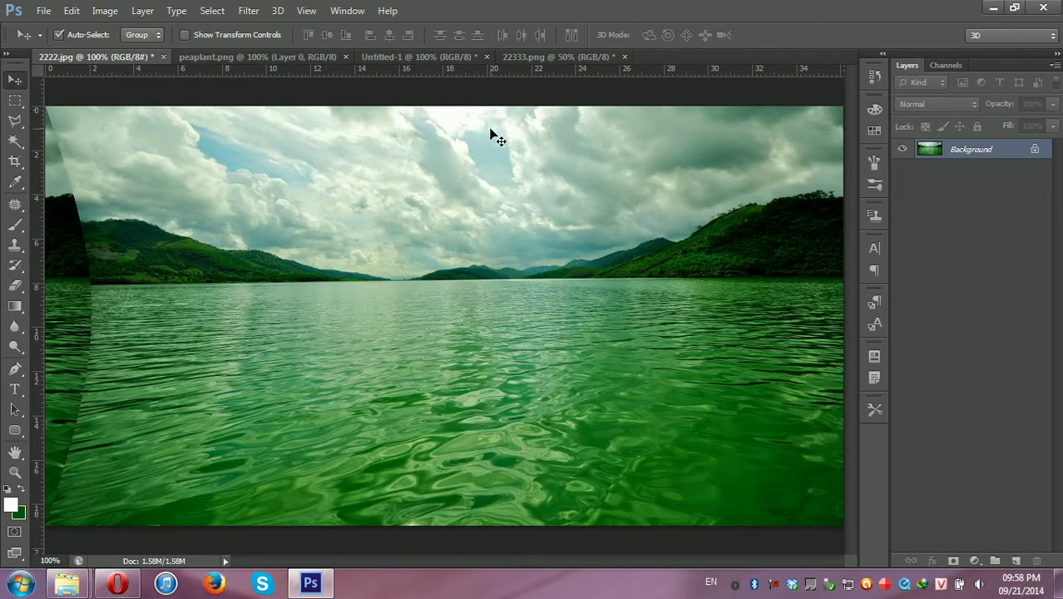
pyautogui.hotkey('ctrl', 'z')
# Apply Twirl with Angle 999 to the lake photo, then undo it
pyautogui.click(249, 10)
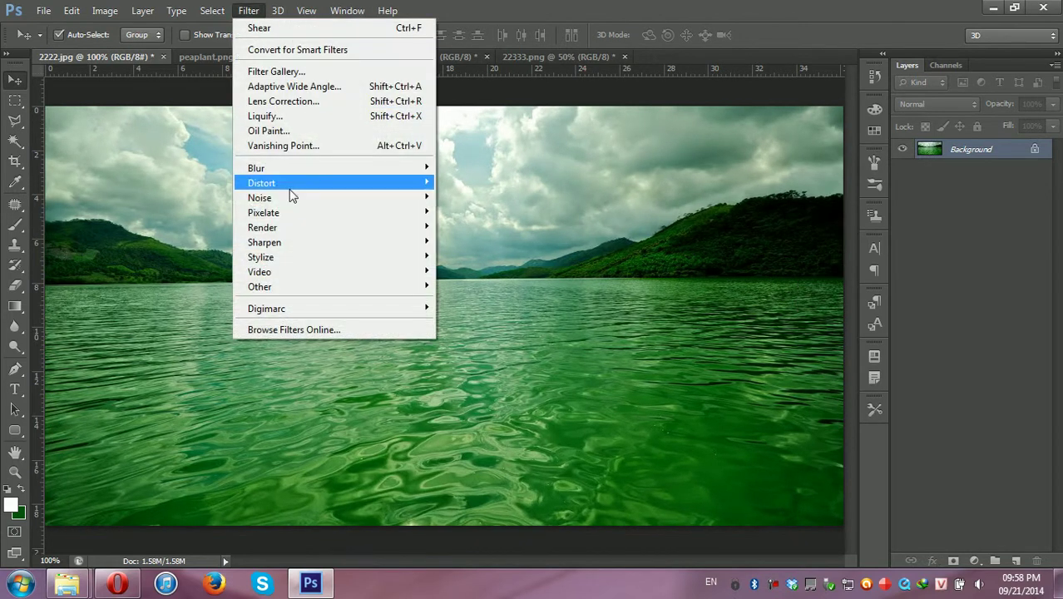
pyautogui.moveTo(261, 183)
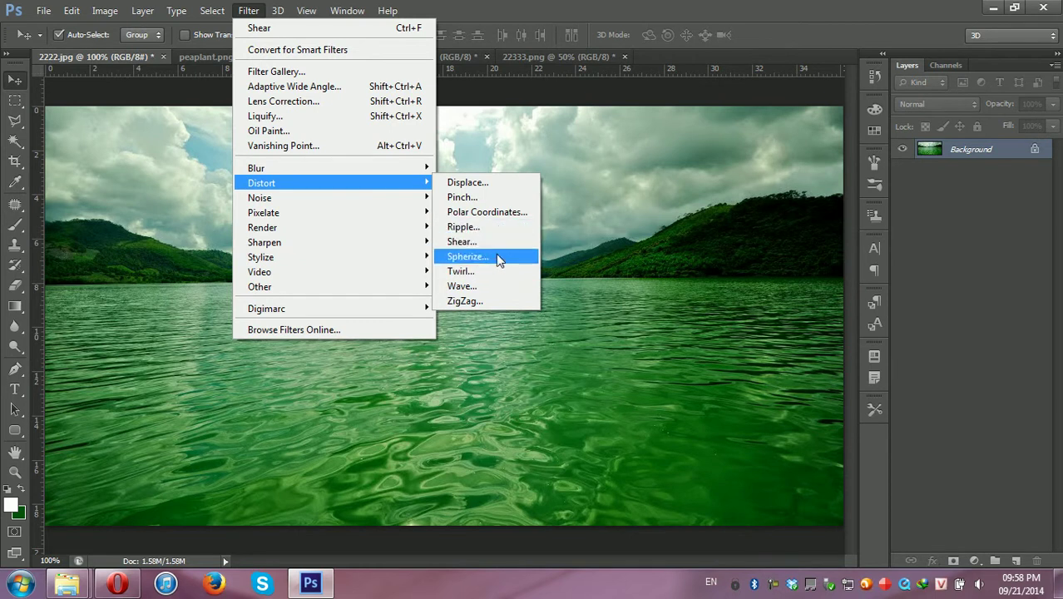
pyautogui.click(499, 276)
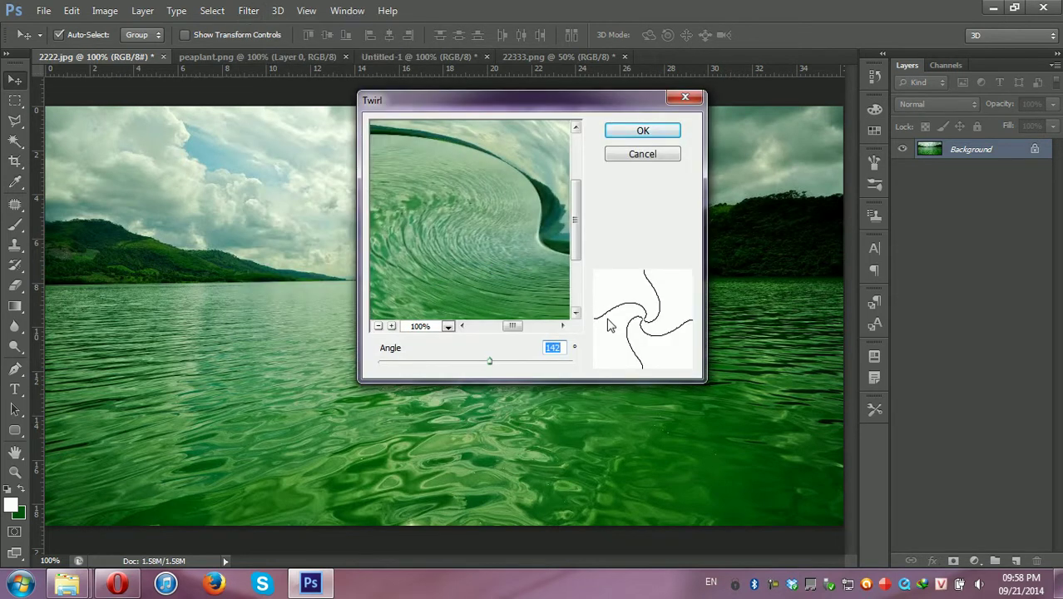
pyautogui.moveTo(490, 363); pyautogui.dragTo(577, 366)
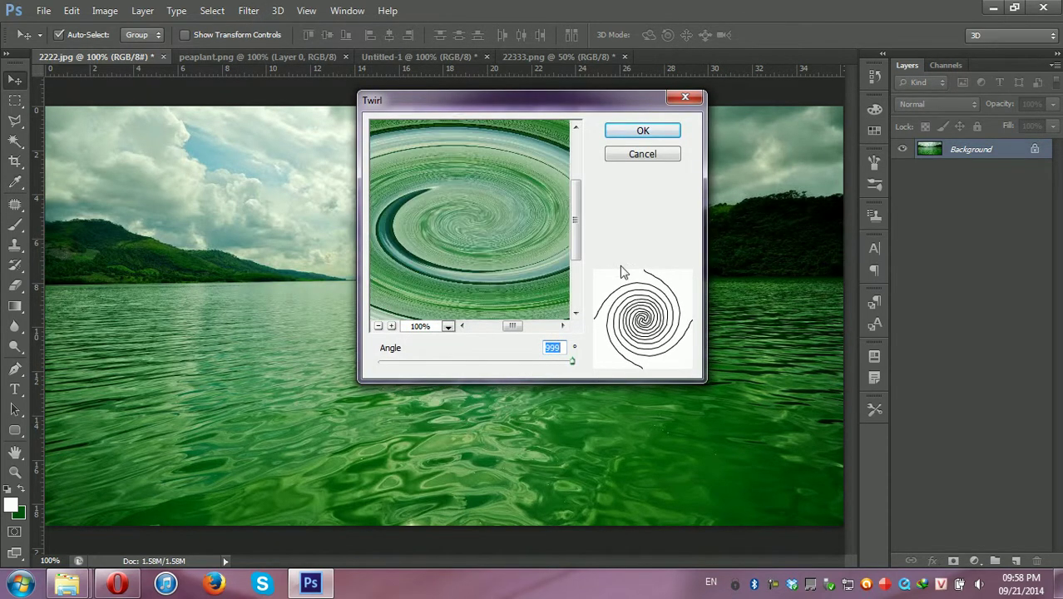
pyautogui.click(636, 131)
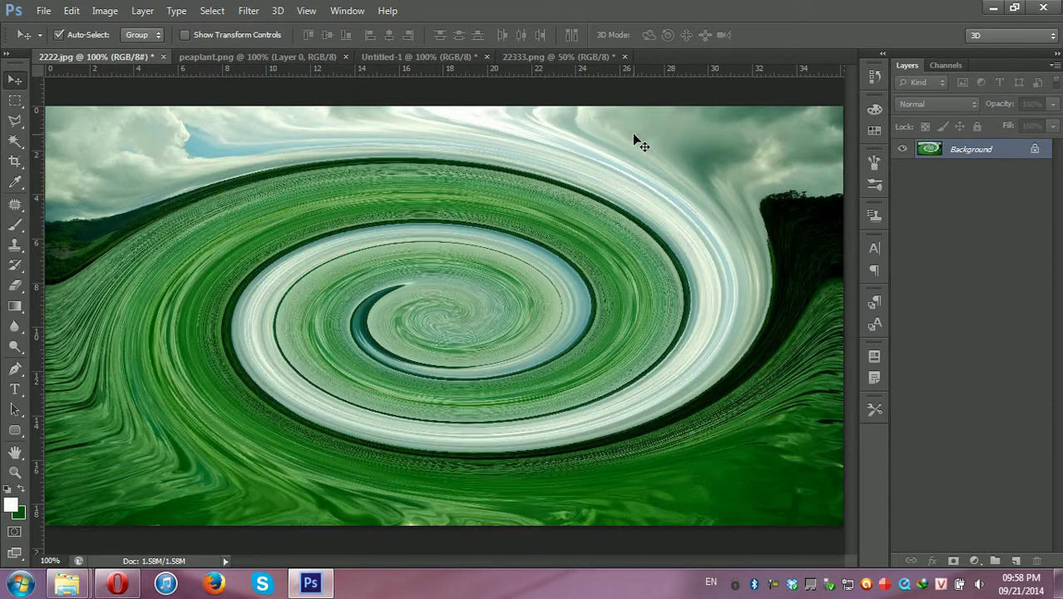
pyautogui.hotkey('ctrl', 'z')
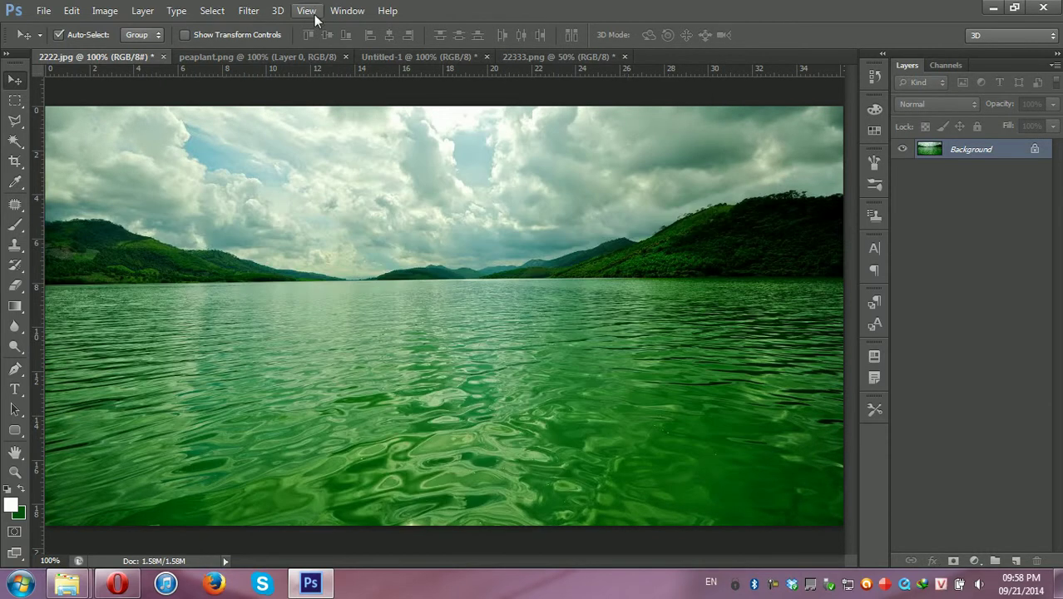
# Apply Twirl with Angle 497 to the lake photo
pyautogui.click(249, 11)
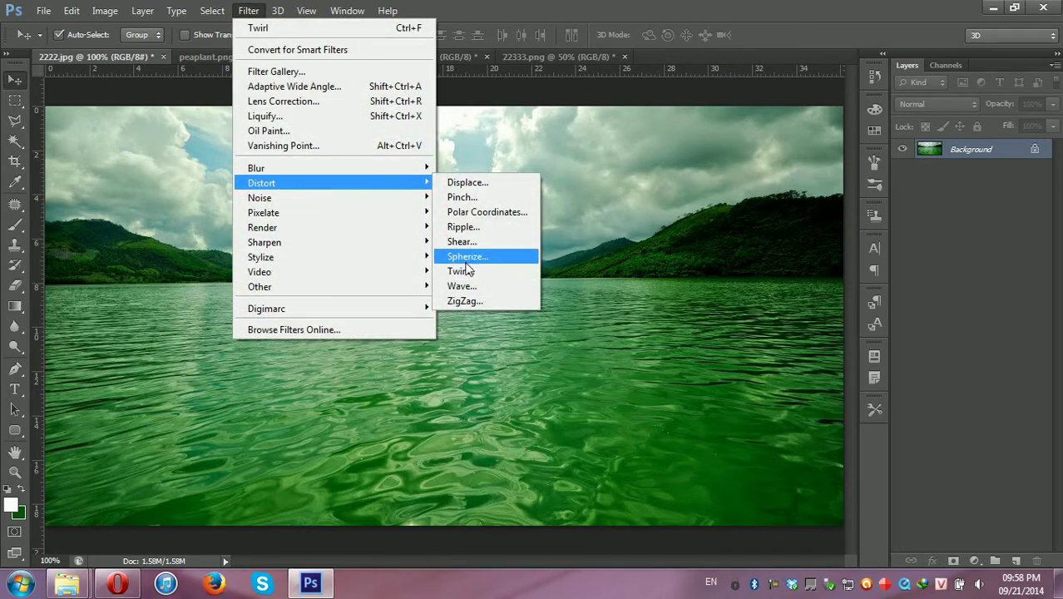
pyautogui.click(471, 271)
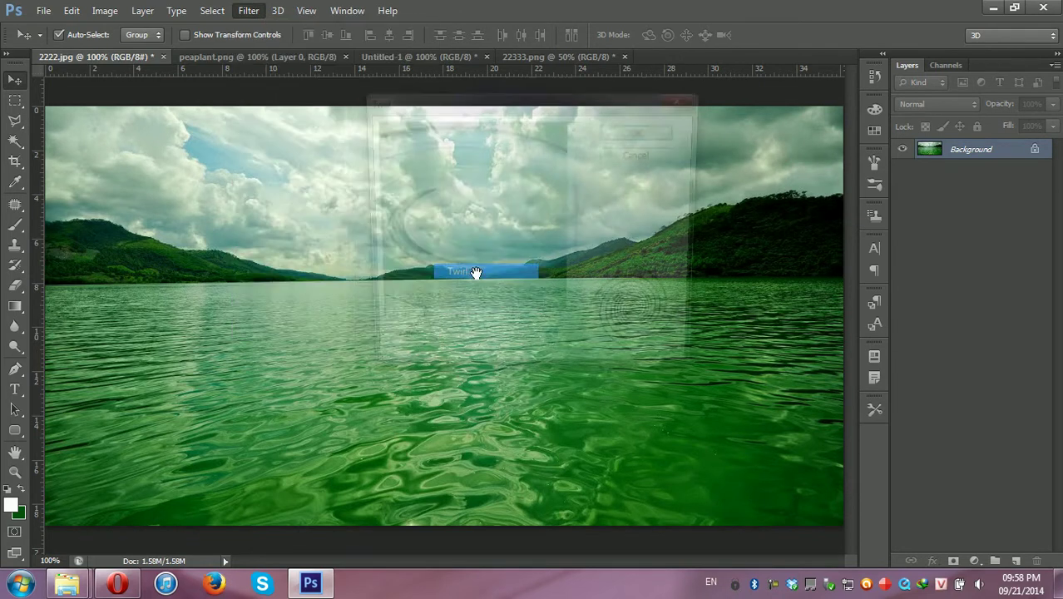
pyautogui.moveTo(569, 362)
pyautogui.mouseDown()
pyautogui.moveTo(467, 365)
pyautogui.moveTo(493, 364)
pyautogui.mouseUp()
pyautogui.click(618, 140)
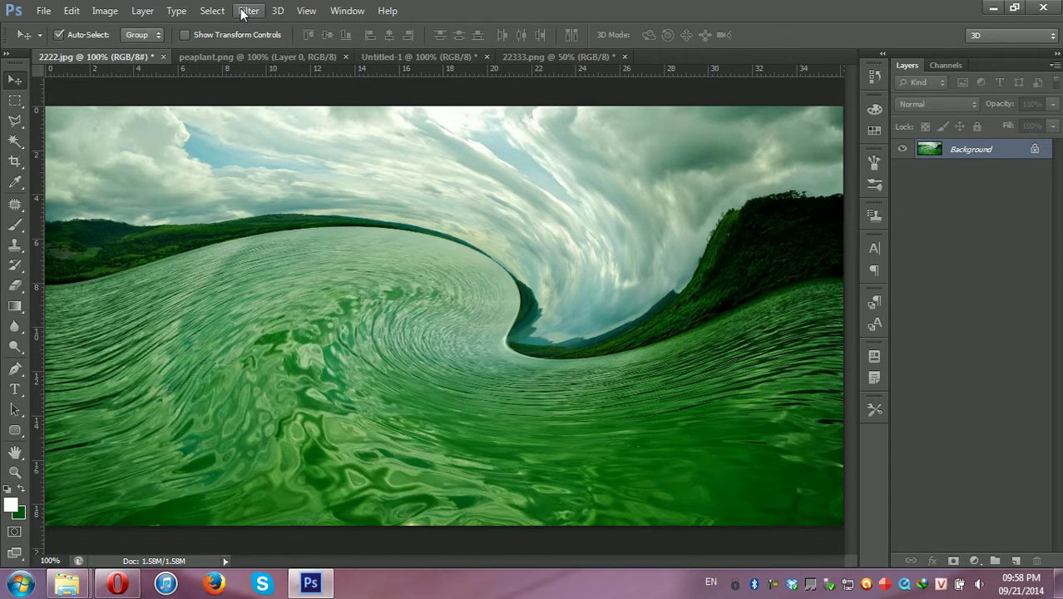
# Close 2222.jpg unsaved and show the whole blank Untitled-1 canvas
pyautogui.click(166, 57)
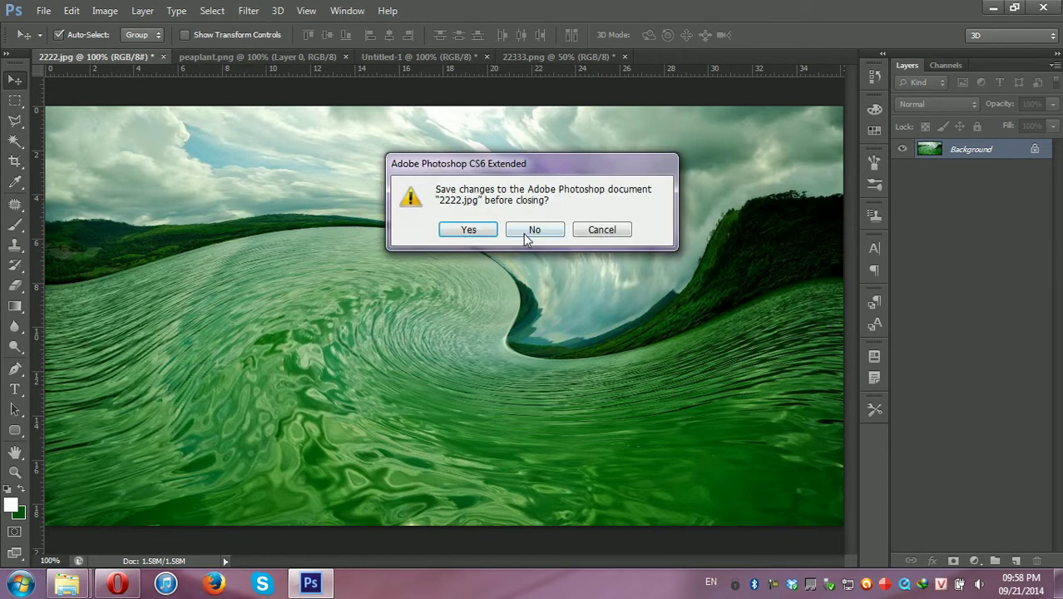
pyautogui.click(526, 232)
pyautogui.click(294, 55)
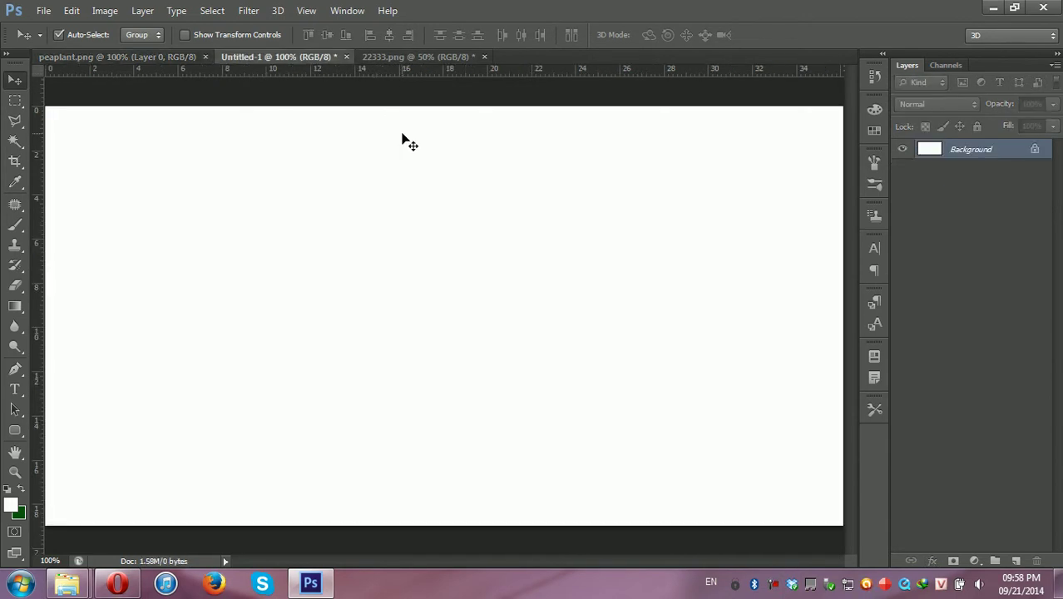
pyautogui.hotkey('ctrl', '-')
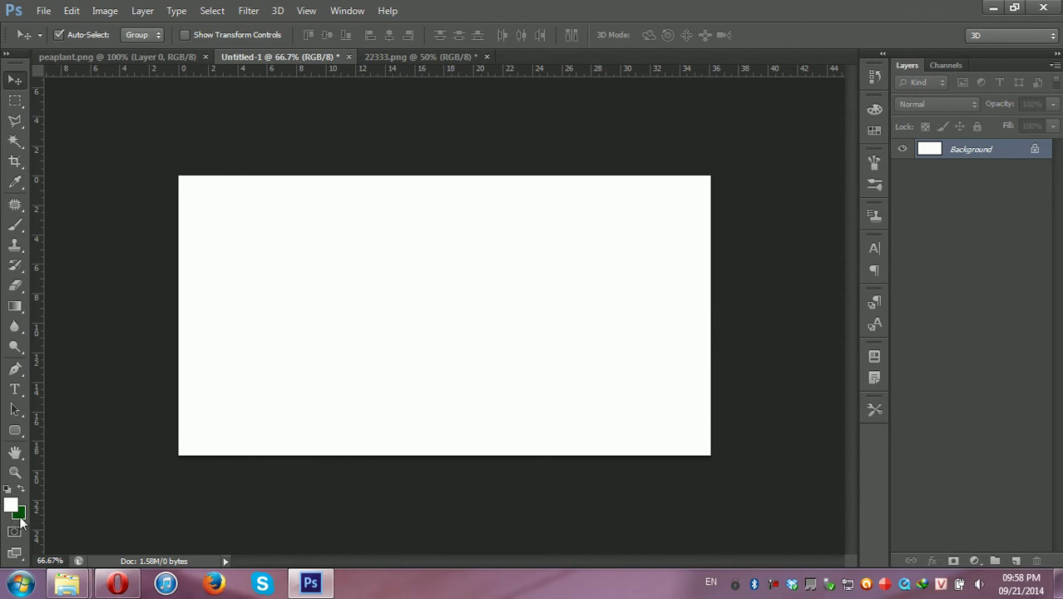
# Fill the whole canvas with light green 33ad36 and deselect
pyautogui.hotkey('ctrl', 'a')
pyautogui.hotkey('ctrl', 'BackSpace')
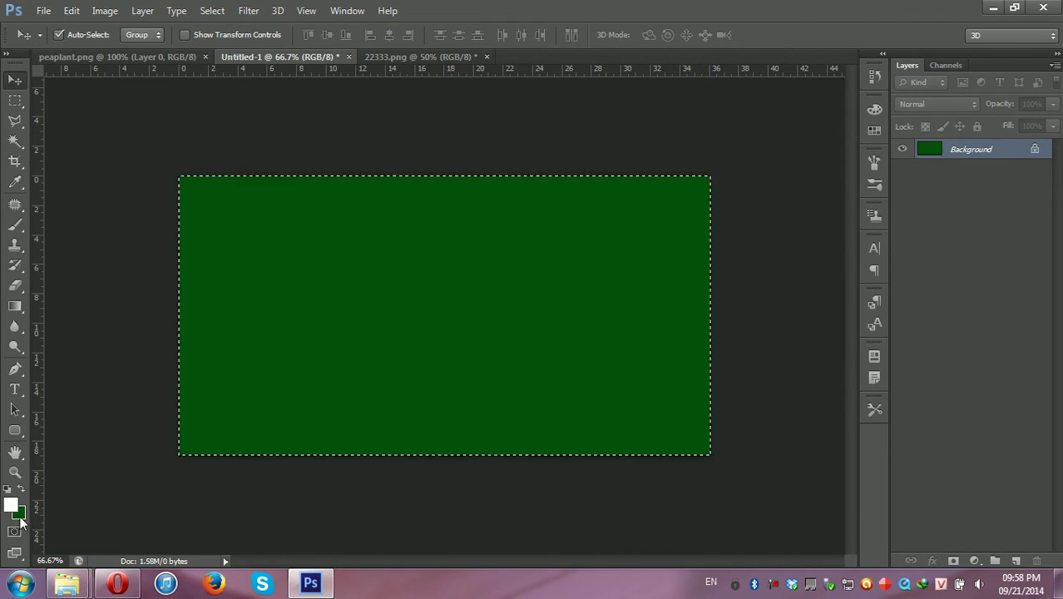
pyautogui.click(20, 516)
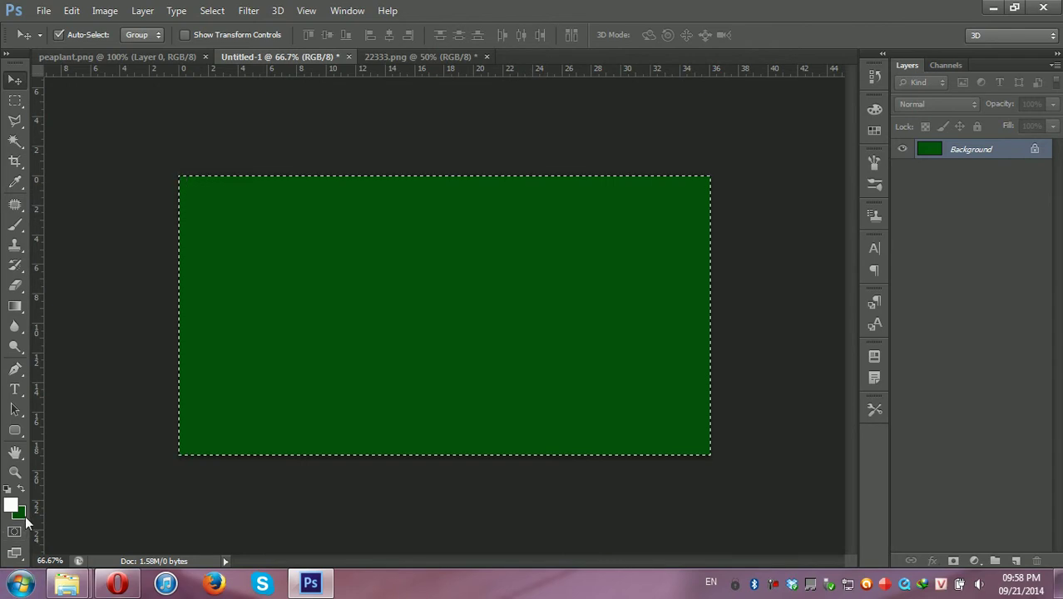
pyautogui.moveTo(495, 235)
pyautogui.mouseDown()
pyautogui.moveTo(417, 180)
pyautogui.moveTo(464, 208)
pyautogui.mouseUp()
pyautogui.click(671, 134)
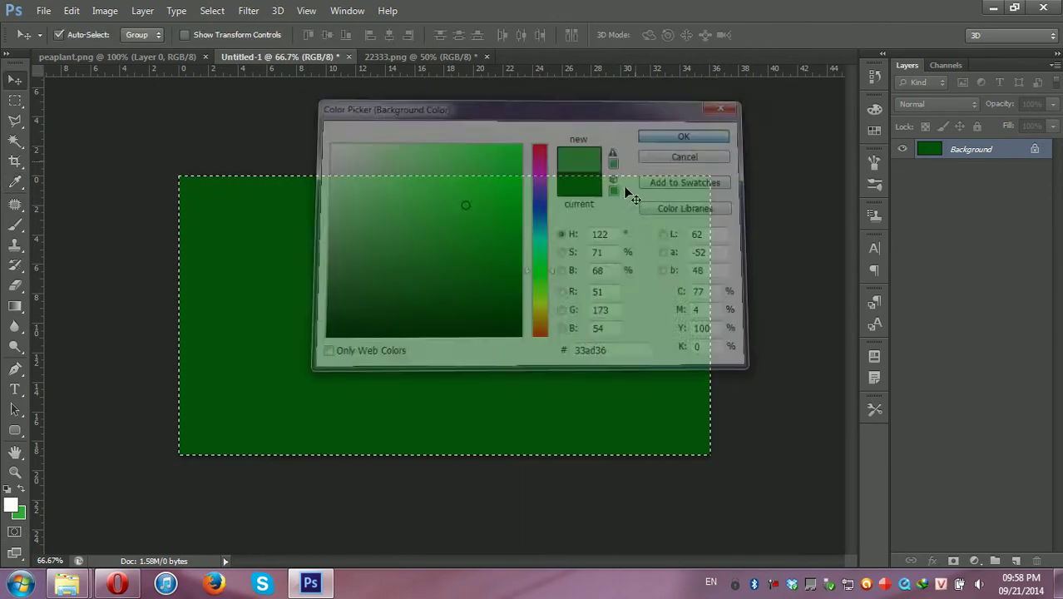
pyautogui.hotkey('alt', 'BackSpace')
pyautogui.hotkey('ctrl', 'BackSpace')
pyautogui.hotkey('ctrl', 'd')
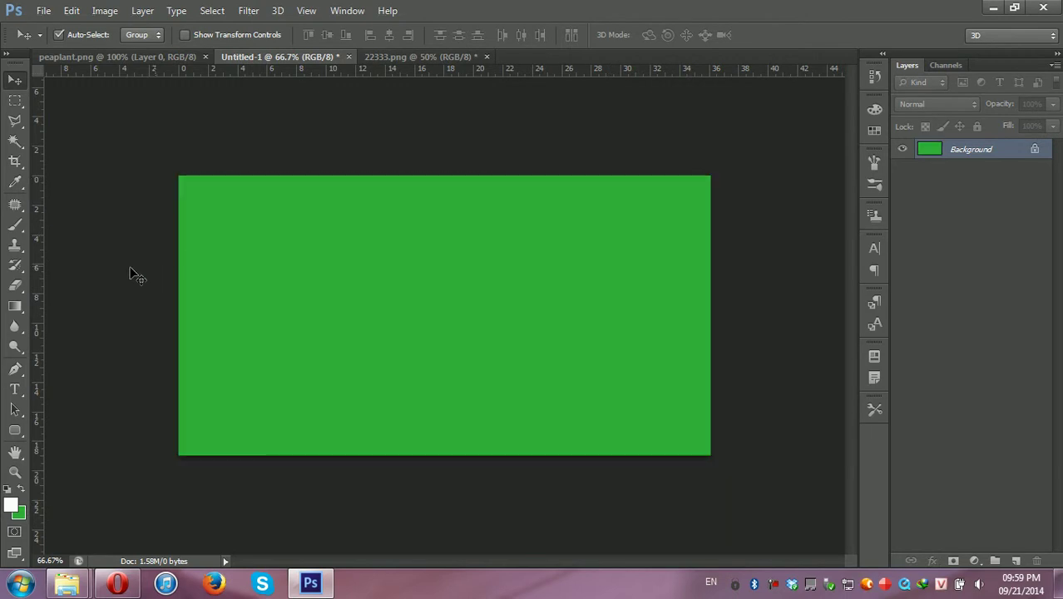
# Paint seven soft white brush strokes and arcs across the green canvas
pyautogui.click(14, 225)
pyautogui.moveTo(335, 235); pyautogui.dragTo(314, 275)
pyautogui.moveTo(332, 319); pyautogui.dragTo(378, 333)
pyautogui.moveTo(441, 232); pyautogui.dragTo(490, 232)
pyautogui.moveTo(548, 293); pyautogui.dragTo(538, 341)
pyautogui.moveTo(396, 297); pyautogui.dragTo(420, 306)
pyautogui.moveTo(390, 365); pyautogui.dragTo(503, 384)
pyautogui.moveTo(577, 252); pyautogui.dragTo(599, 298)
pyautogui.click(249, 11)
pyautogui.moveTo(261, 183)
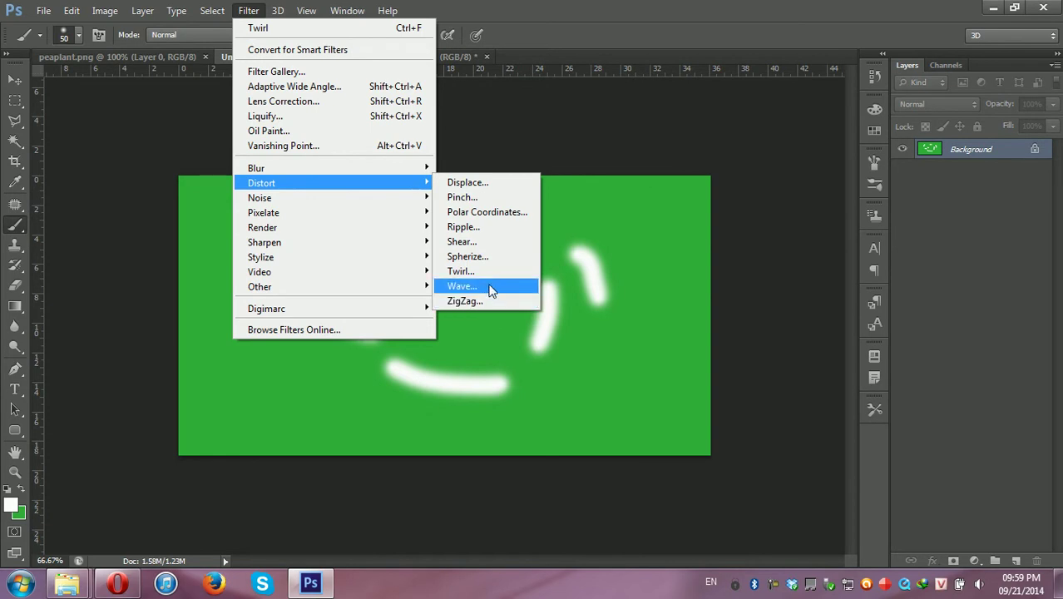
# Apply ZigZag in Pond Ripples style with Amount -100 and 9 ridges
pyautogui.press('Escape')
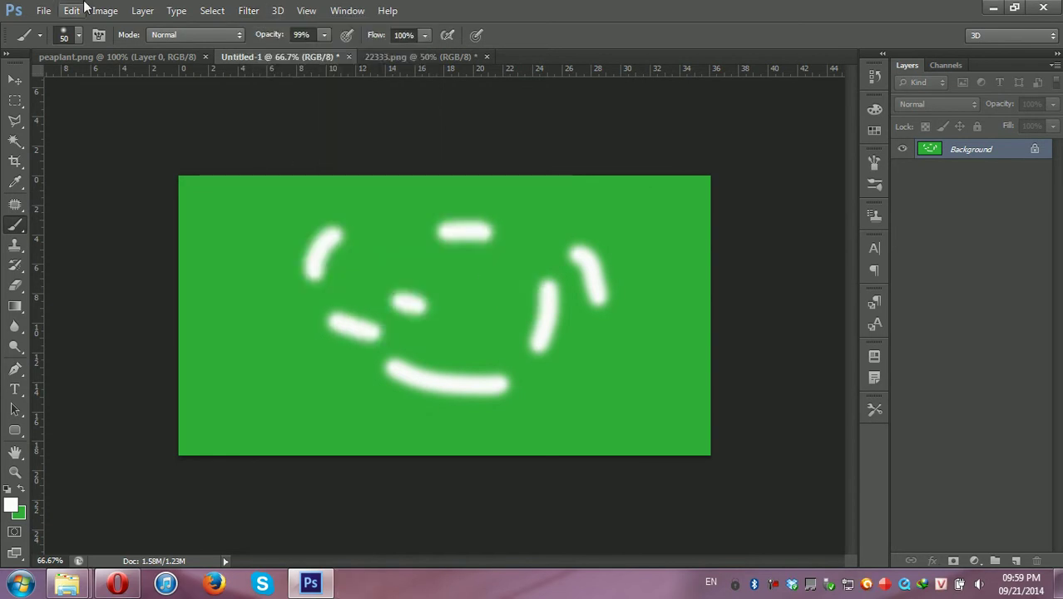
pyautogui.click(247, 10)
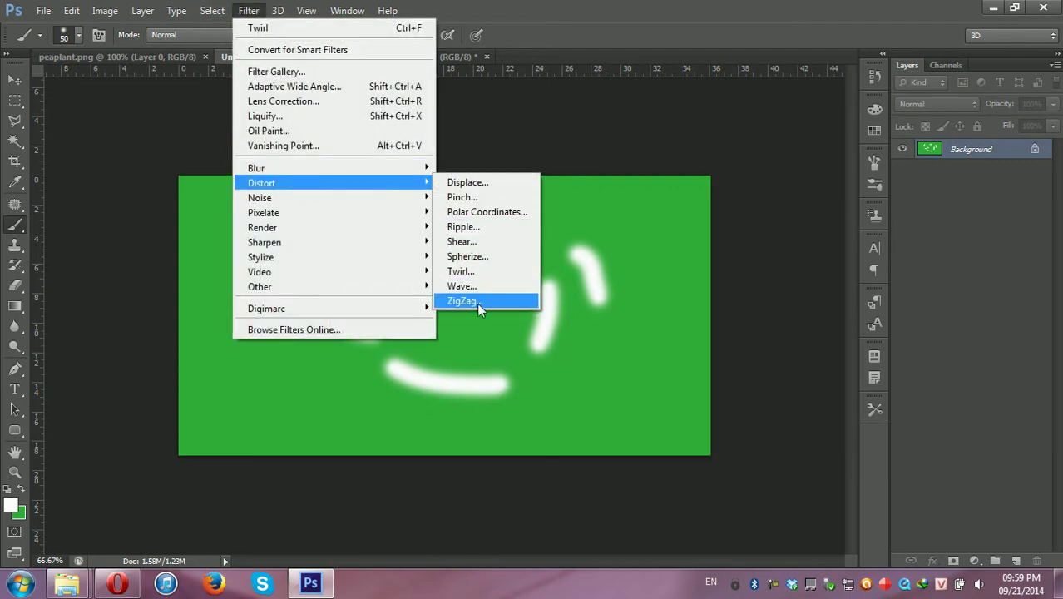
pyautogui.click(466, 301)
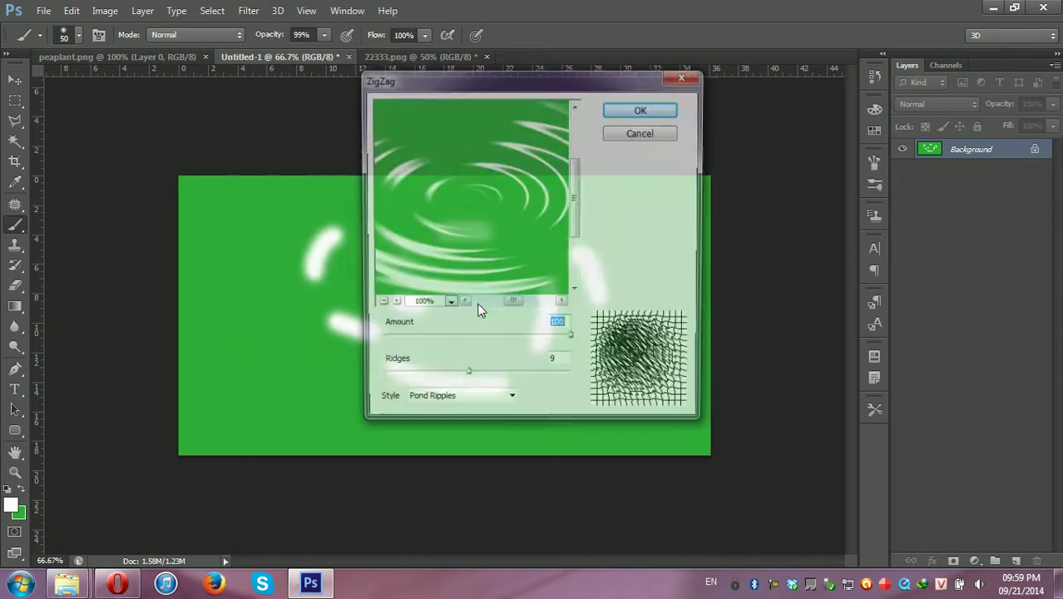
pyautogui.moveTo(468, 379)
pyautogui.mouseDown()
pyautogui.moveTo(537, 389)
pyautogui.moveTo(399, 392)
pyautogui.moveTo(479, 399)
pyautogui.moveTo(464, 403)
pyautogui.mouseUp()
pyautogui.moveTo(575, 346); pyautogui.dragTo(375, 334)
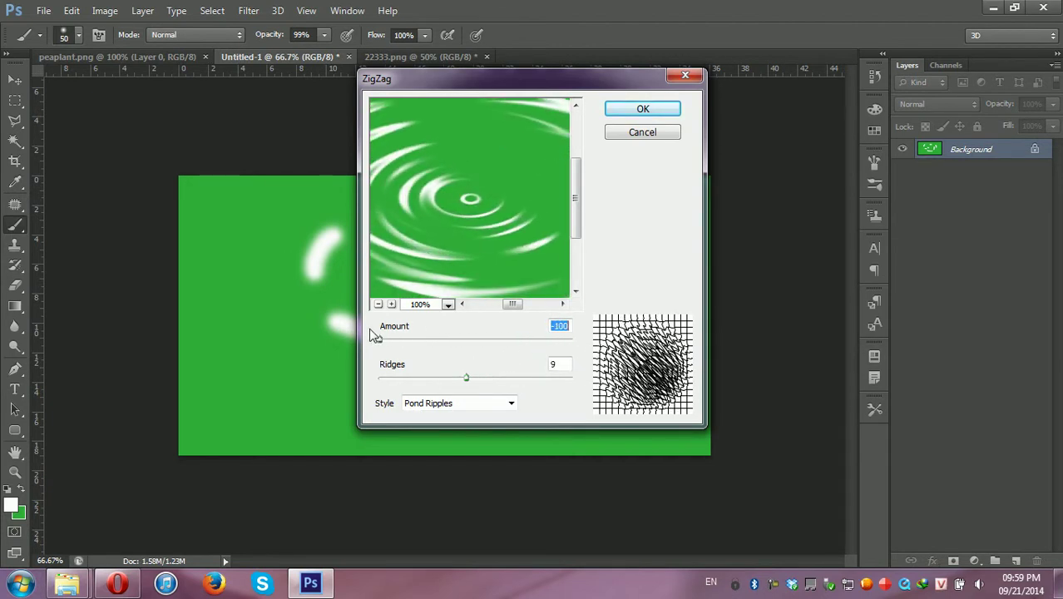
pyautogui.click(616, 111)
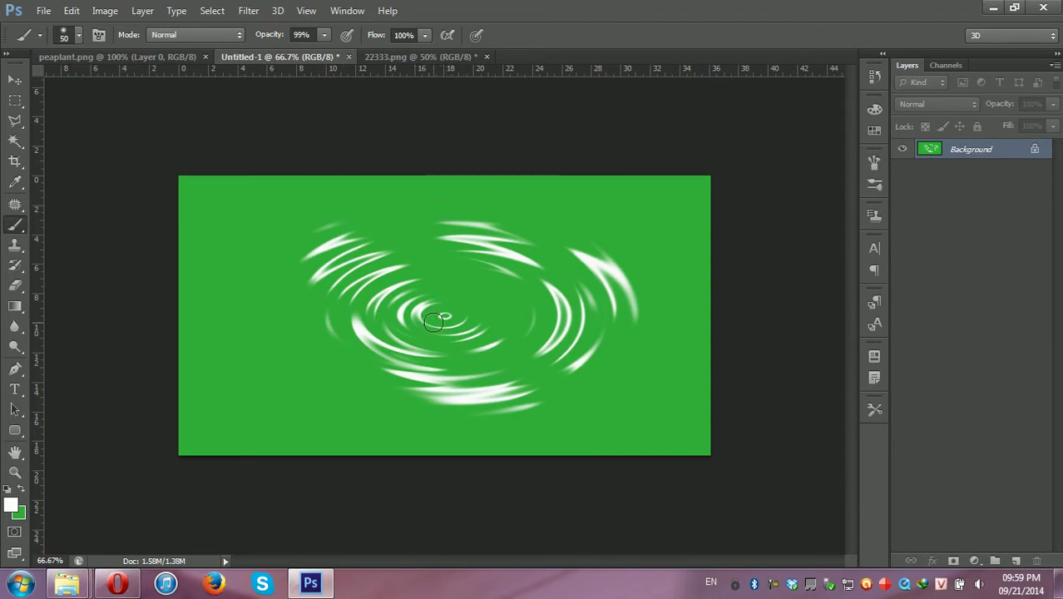
# Paste the peaplant.png pea pod onto the green ripple canvas as Layer 1, shifted slightly right
pyautogui.click(134, 53)
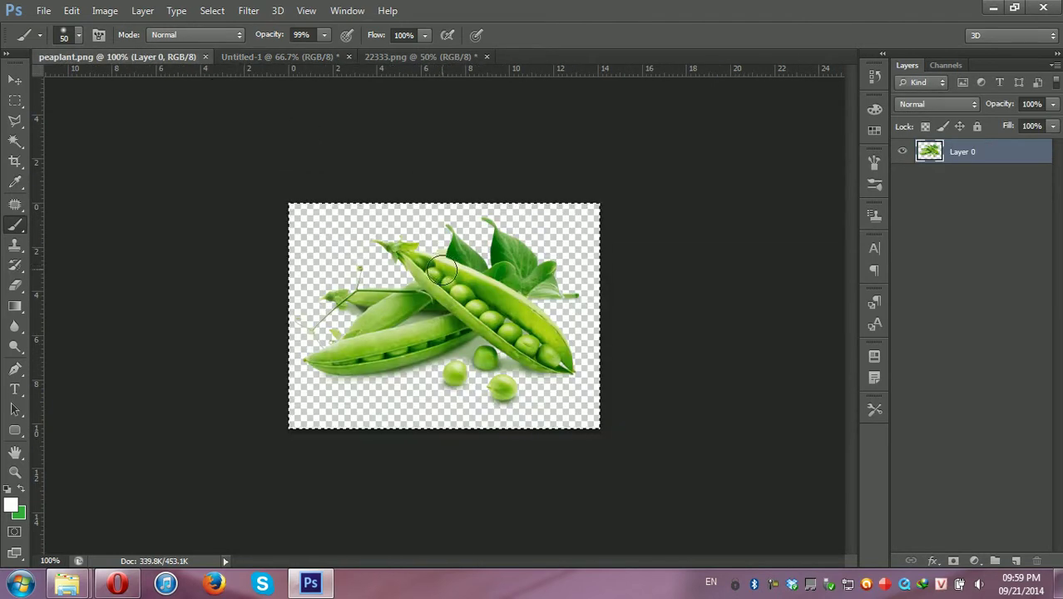
pyautogui.hotkey('ctrl', 'w')
pyautogui.hotkey('ctrl', 'v')
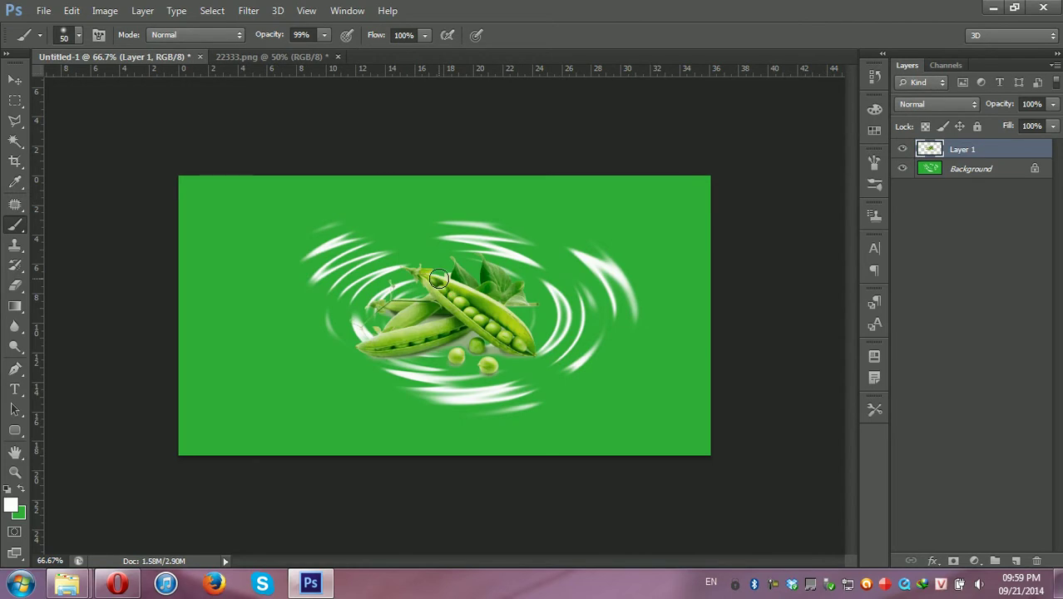
pyautogui.click(15, 79)
pyautogui.moveTo(441, 311); pyautogui.dragTo(464, 313)
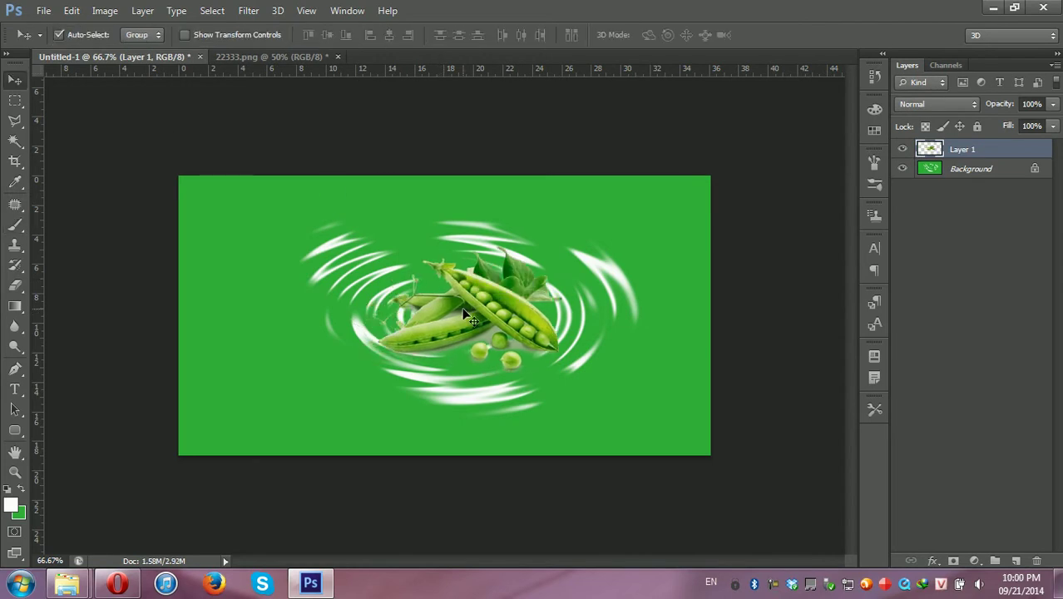
pyautogui.click(250, 14)
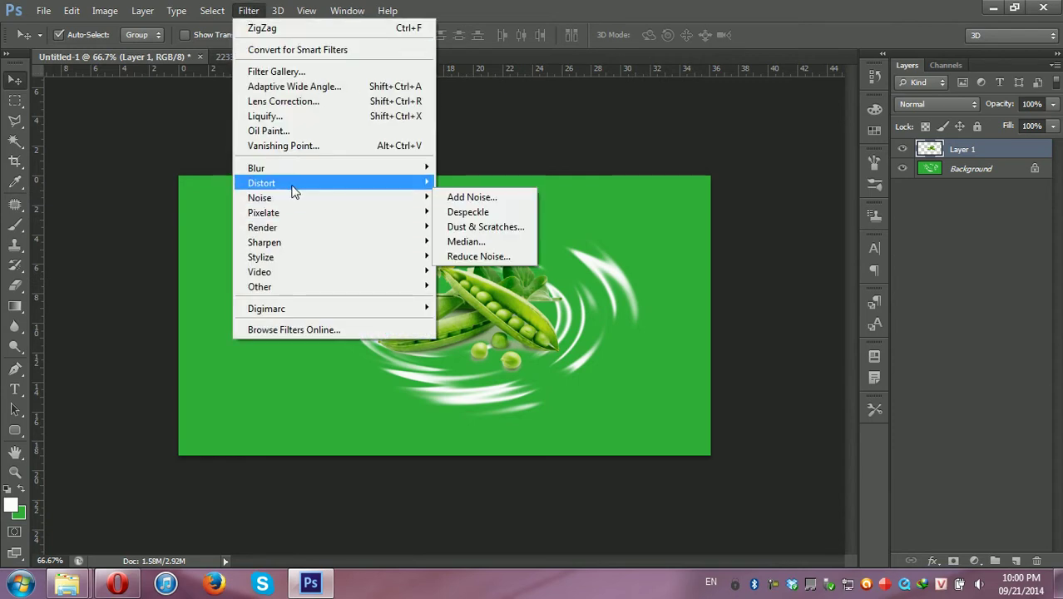
pyautogui.moveTo(262, 183)
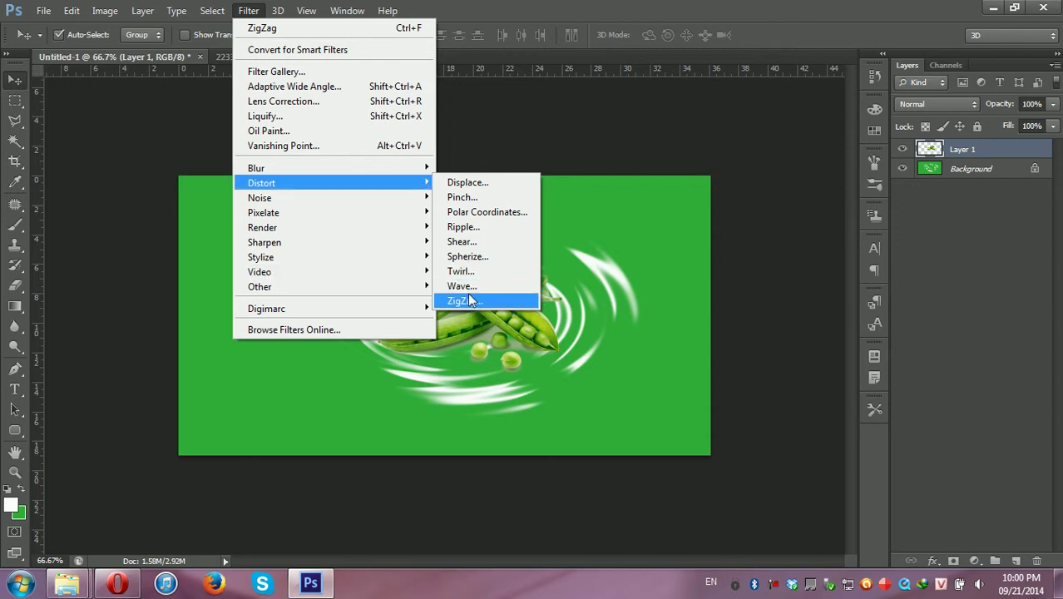
# Cancel the Wave filter unchanged and hide the pea pod Layer 1
pyautogui.click(473, 287)
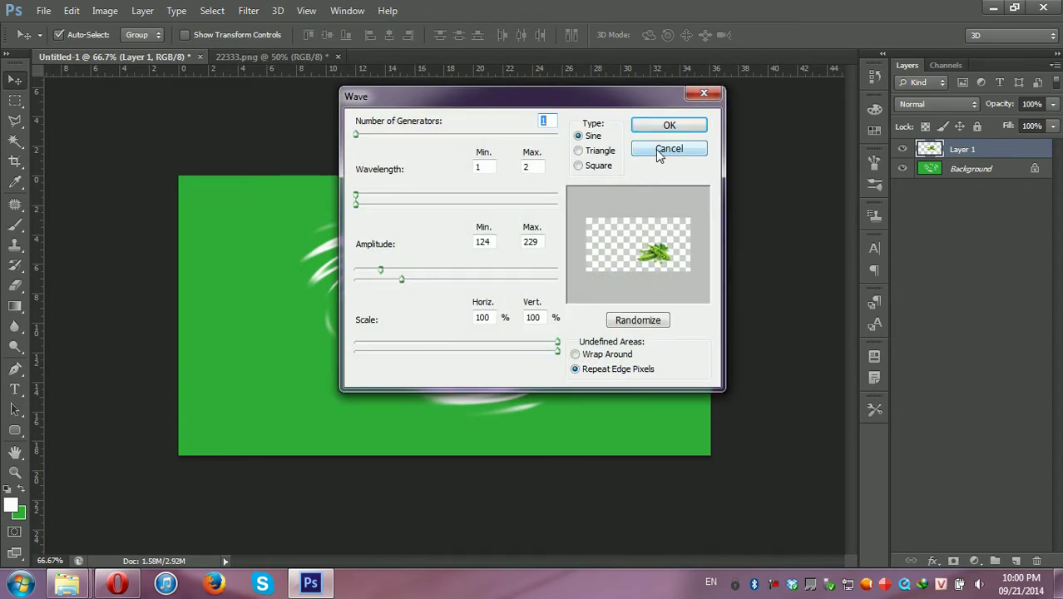
pyautogui.click(661, 151)
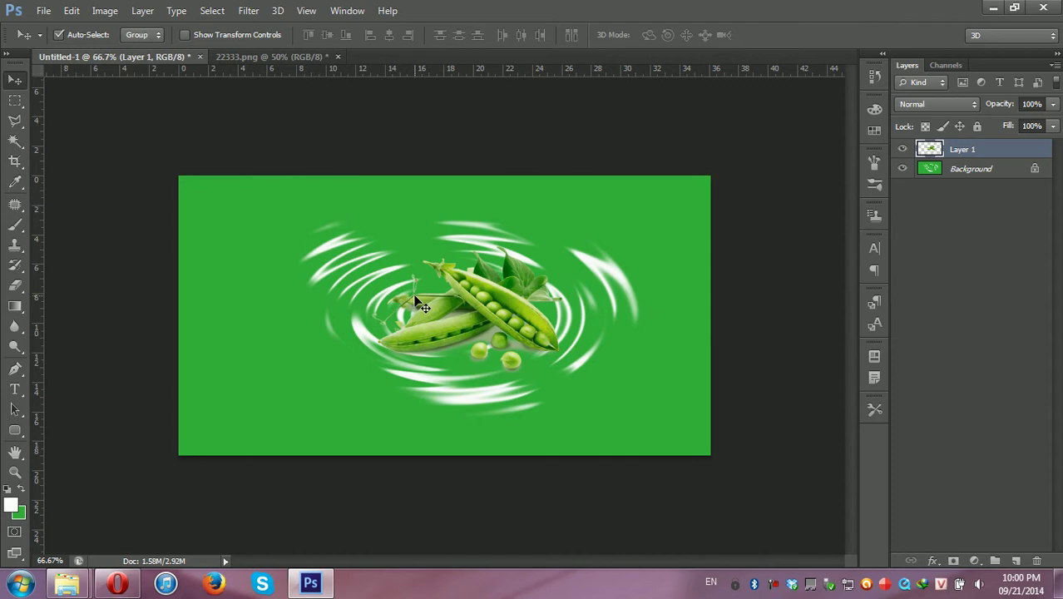
pyautogui.click(902, 149)
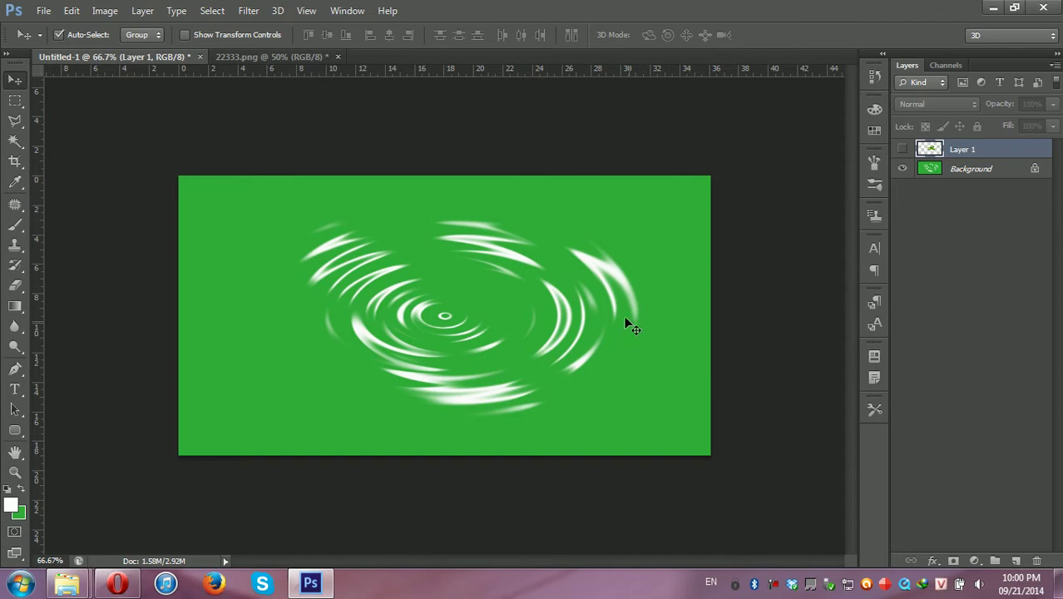
# Close Untitled-1 without saving, then zoom and scroll to inspect the 22333.png film strip
pyautogui.click(200, 57)
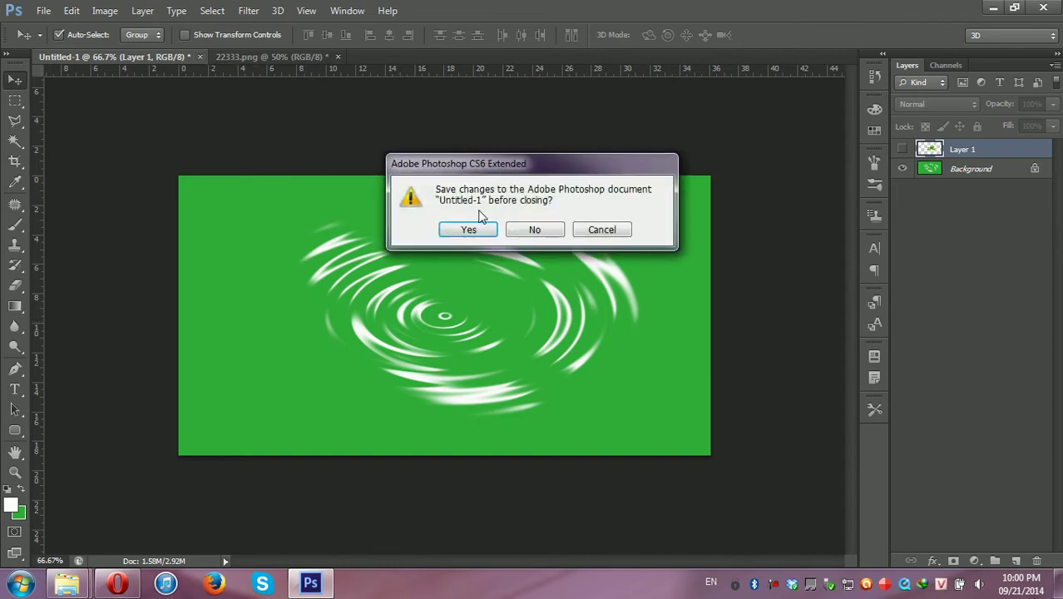
pyautogui.click(534, 229)
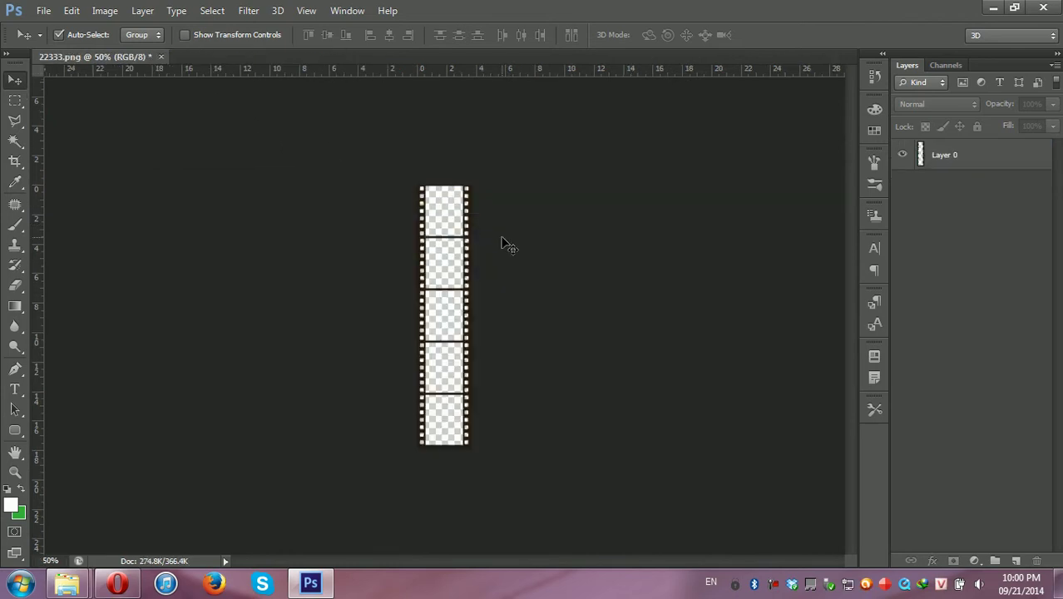
pyautogui.hotkey('ctrl', '+')
pyautogui.hotkey('ctrl', '+')
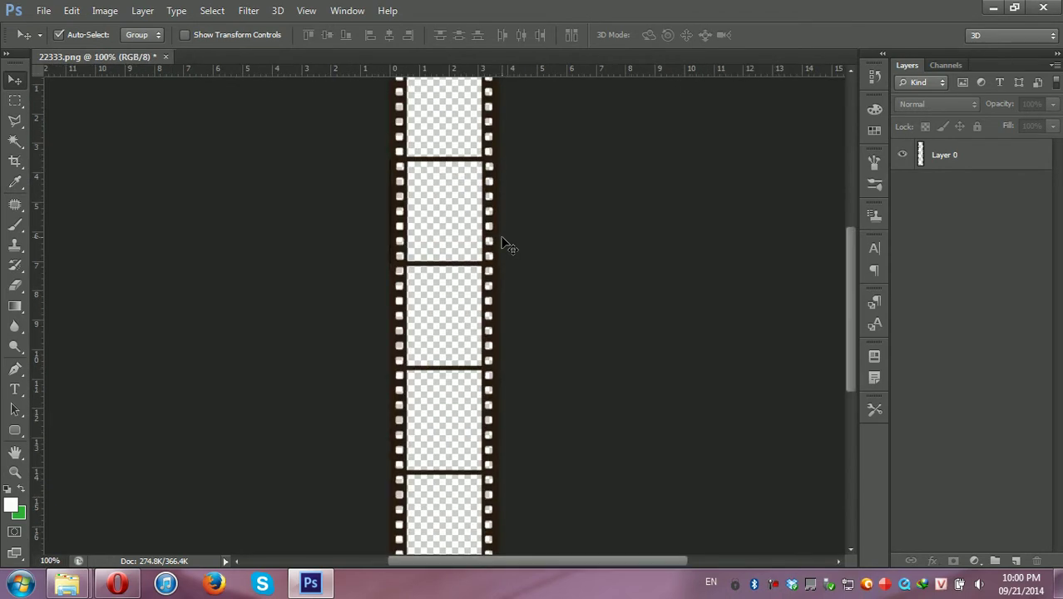
pyautogui.moveTo(848, 275)
pyautogui.mouseDown()
pyautogui.moveTo(851, 205)
pyautogui.moveTo(848, 239)
pyautogui.mouseUp()
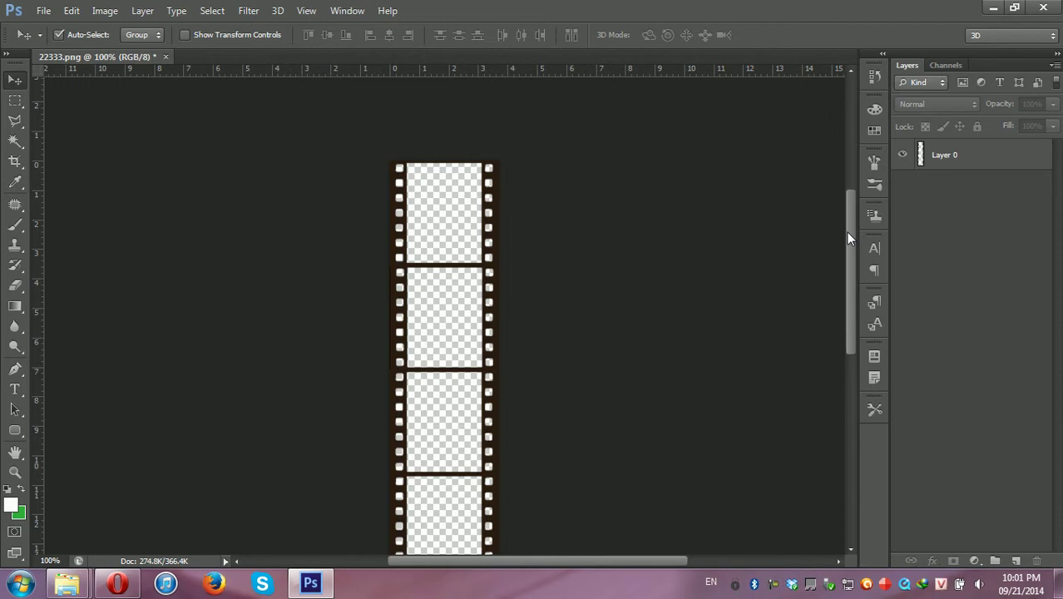
pyautogui.hotkey('ctrl', '-')
pyautogui.hotkey('ctrl', '-')
pyautogui.hotkey('ctrl', '+')
pyautogui.hotkey('ctrl', '+')
pyautogui.hotkey('ctrl', '-')
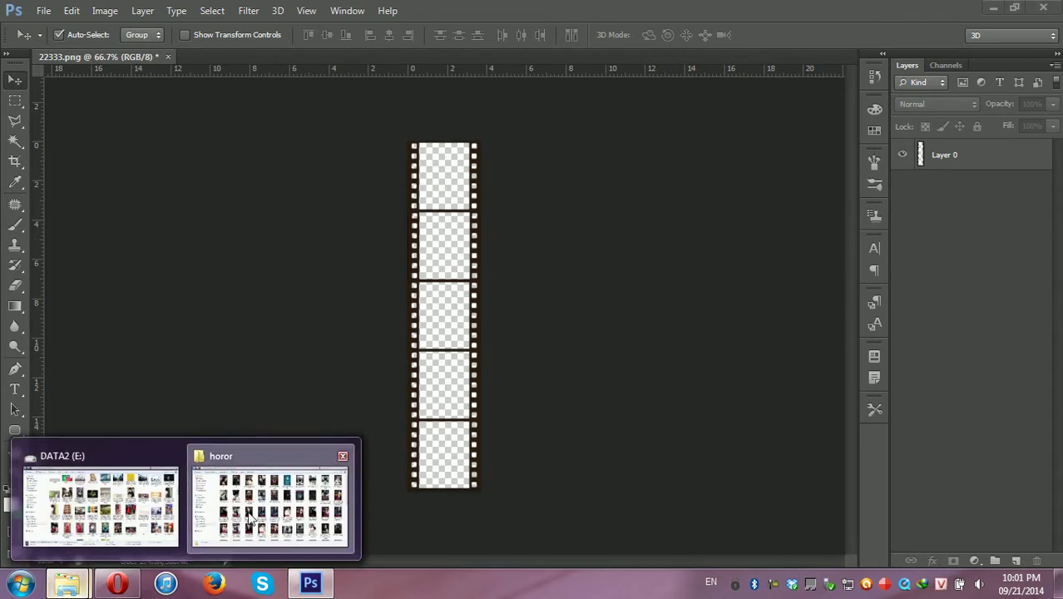
pyautogui.moveTo(67, 583)
pyautogui.click(270, 499)
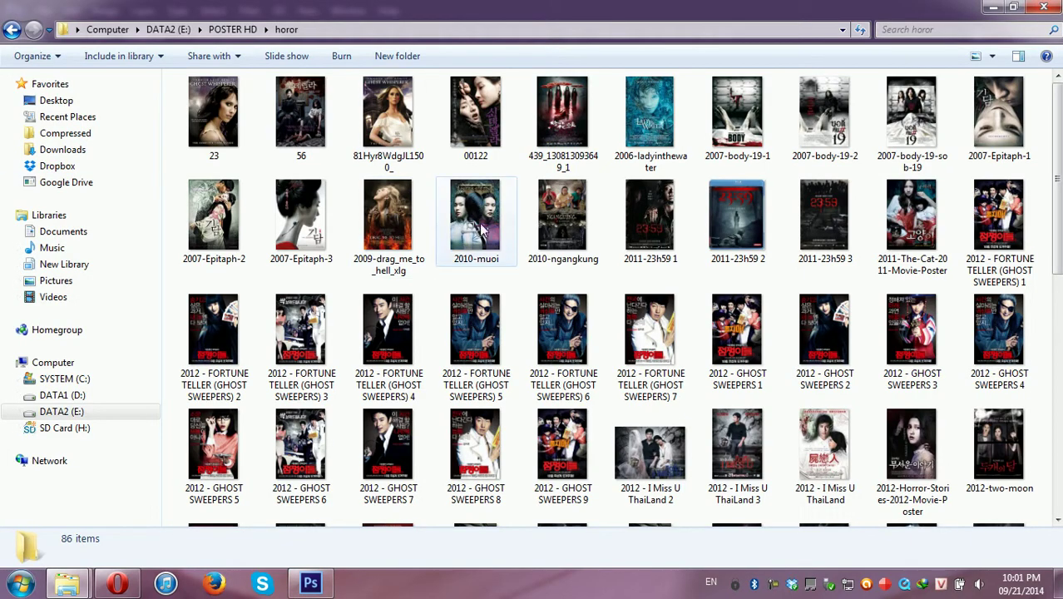
pyautogui.moveTo(313, 130)
pyautogui.mouseDown()
pyautogui.moveTo(327, 595)
pyautogui.moveTo(940, 471)
pyautogui.mouseUp()
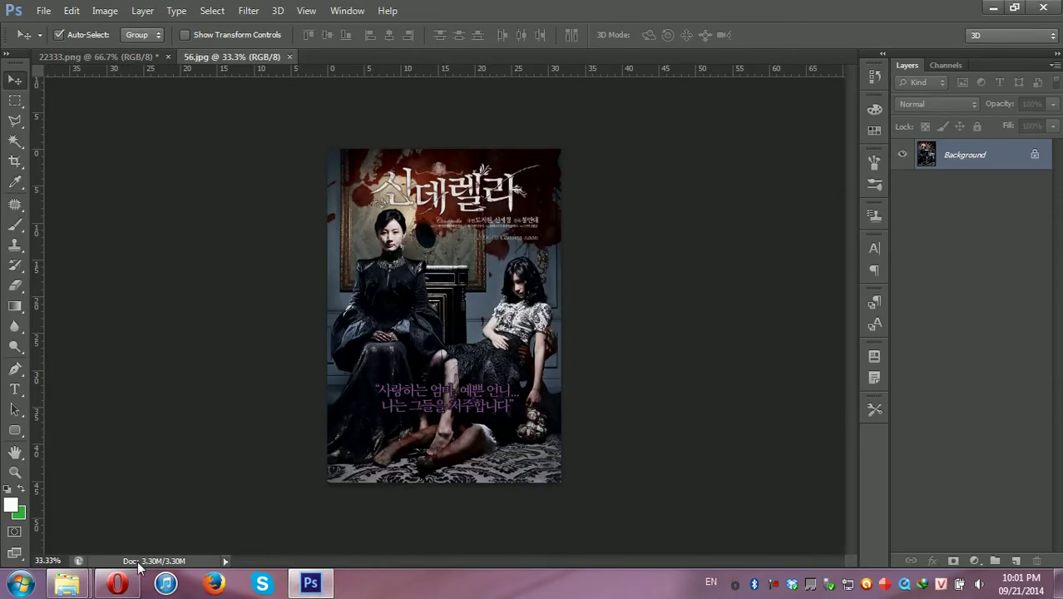
pyautogui.click(274, 499)
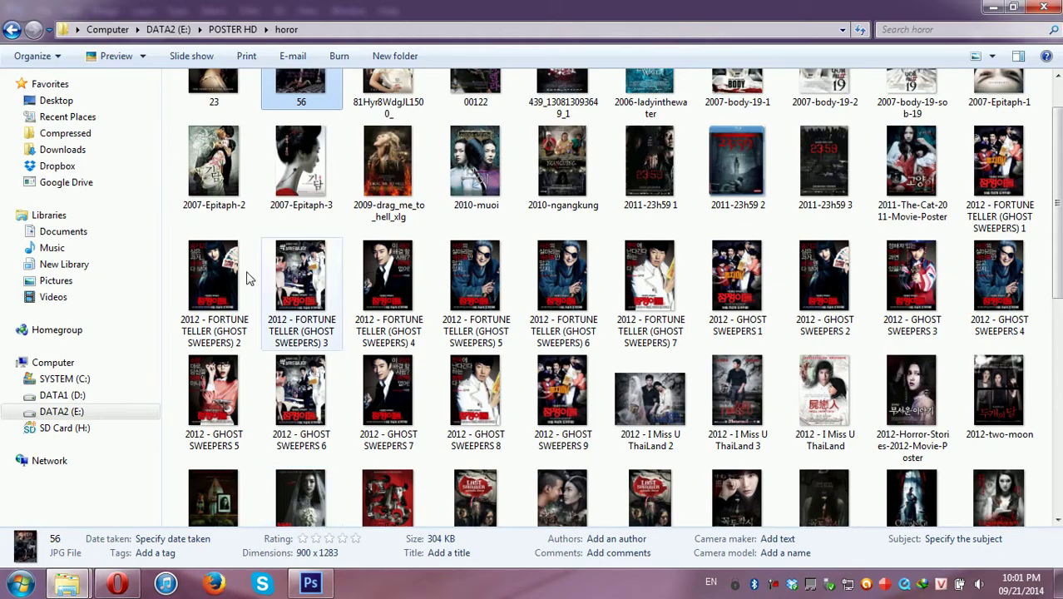
pyautogui.scroll(2, 1048, 167)
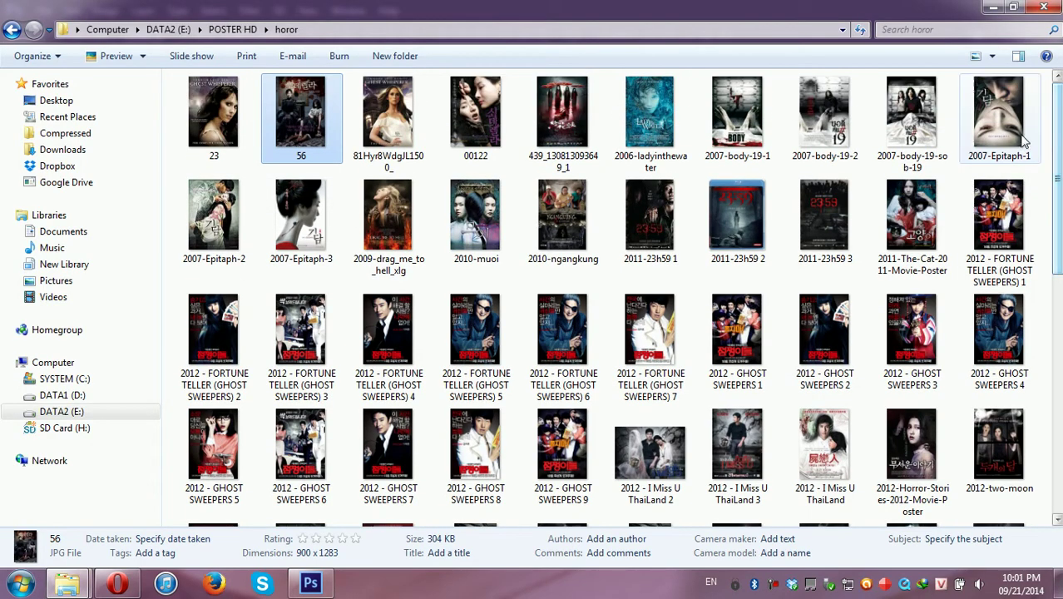
pyautogui.click(737, 115)
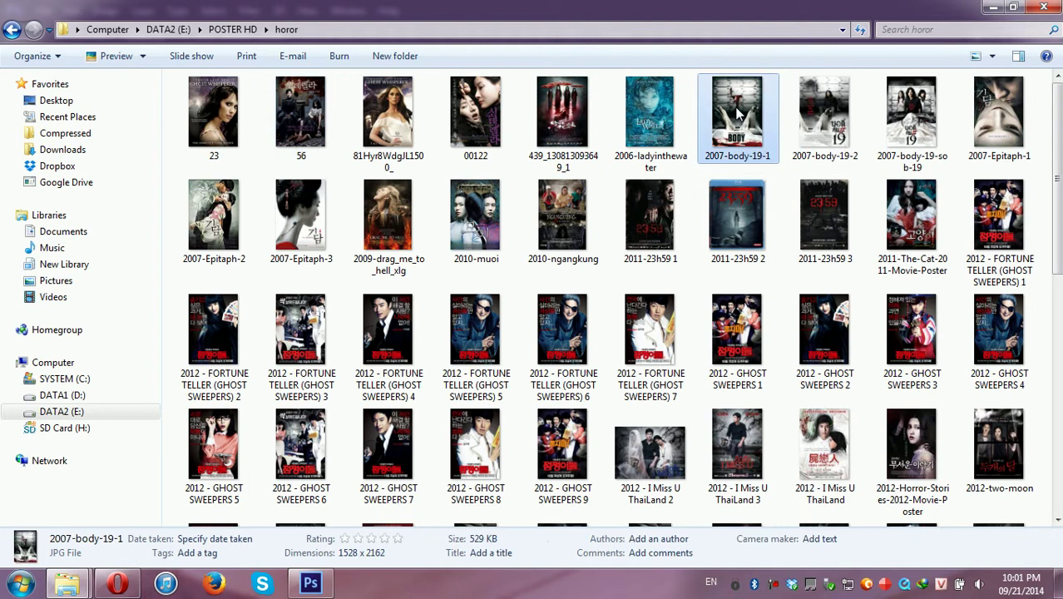
pyautogui.keyDown('ctrl'); pyautogui.click(570, 125); pyautogui.keyUp('ctrl')
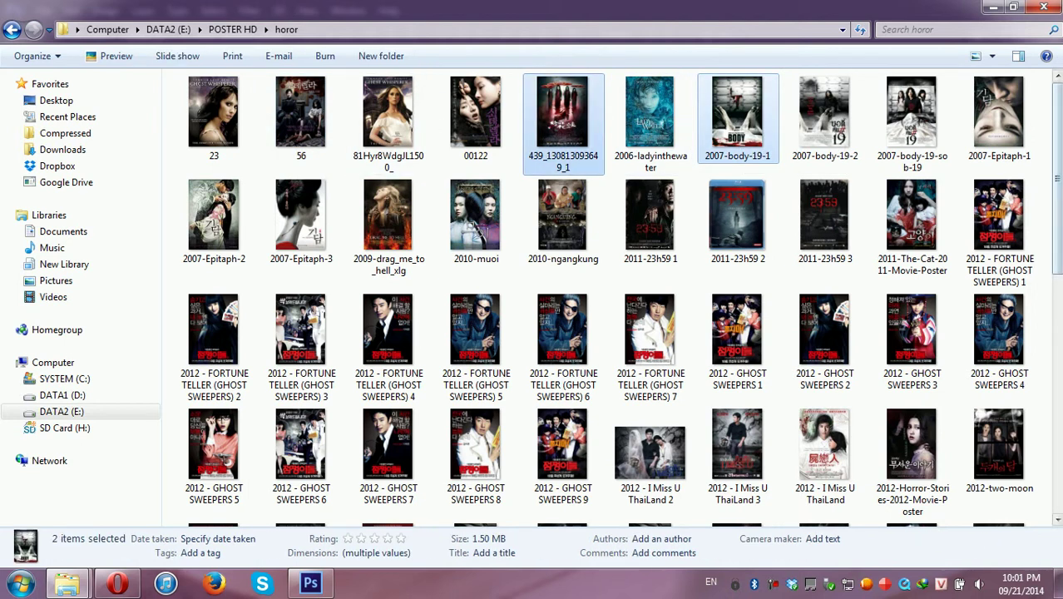
pyautogui.scroll(-5, 1056, 208)
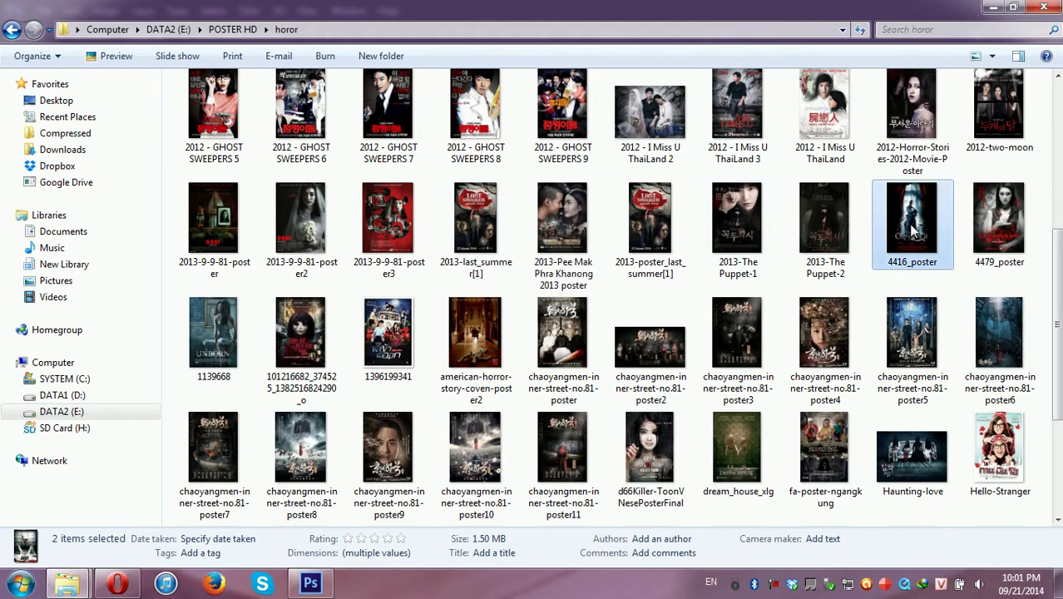
pyautogui.keyDown('ctrl'); pyautogui.click(306, 345); pyautogui.keyUp('ctrl')
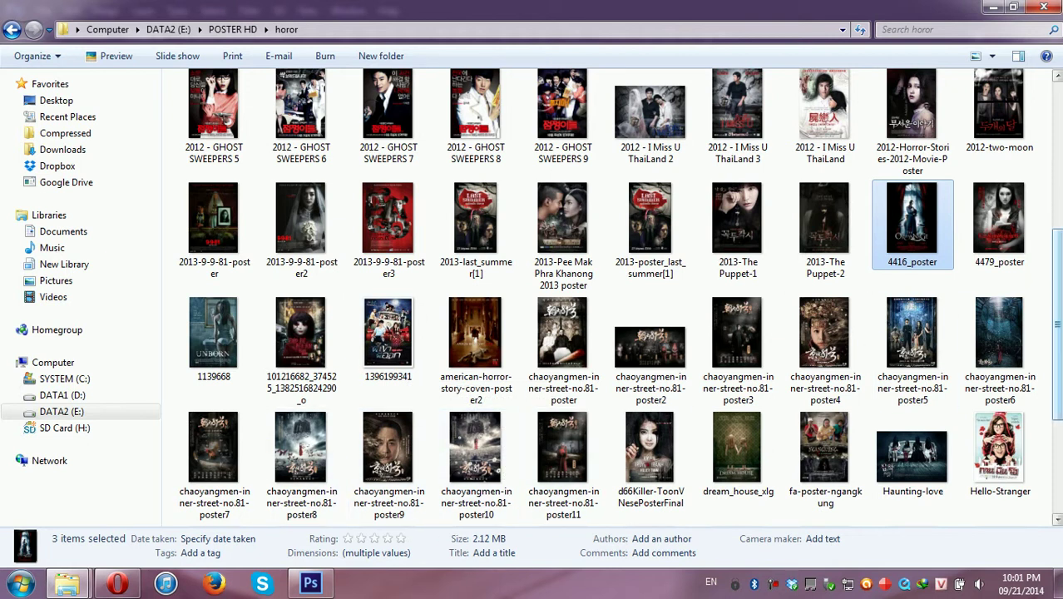
pyautogui.scroll(-3, 750, 412)
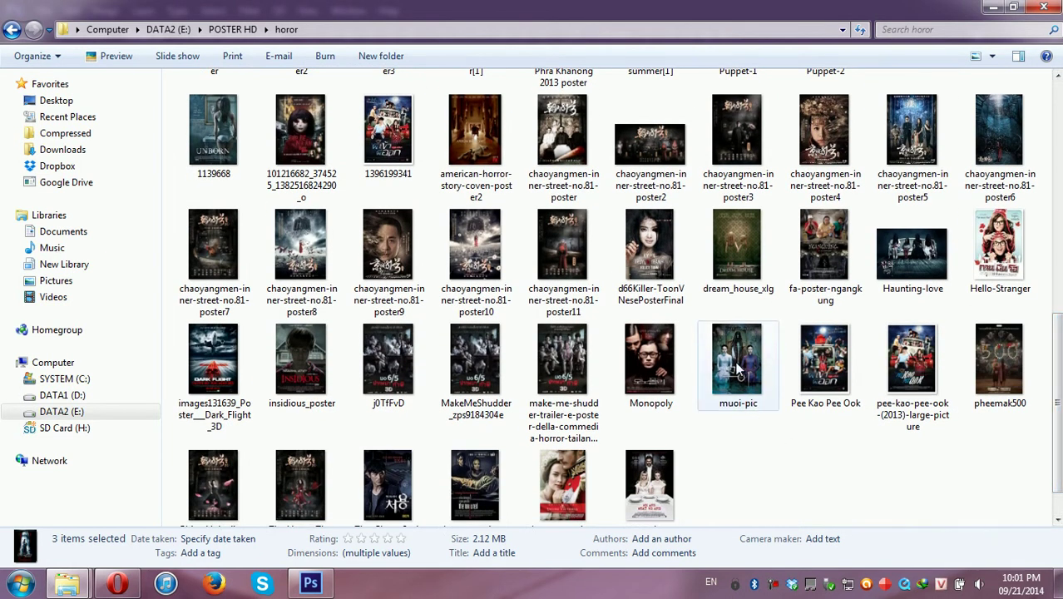
pyautogui.keyDown('ctrl'); pyautogui.click(737, 372); pyautogui.keyUp('ctrl')
pyautogui.moveTo(737, 372)
pyautogui.mouseDown()
pyautogui.moveTo(341, 581)
pyautogui.moveTo(896, 493)
pyautogui.mouseUp()
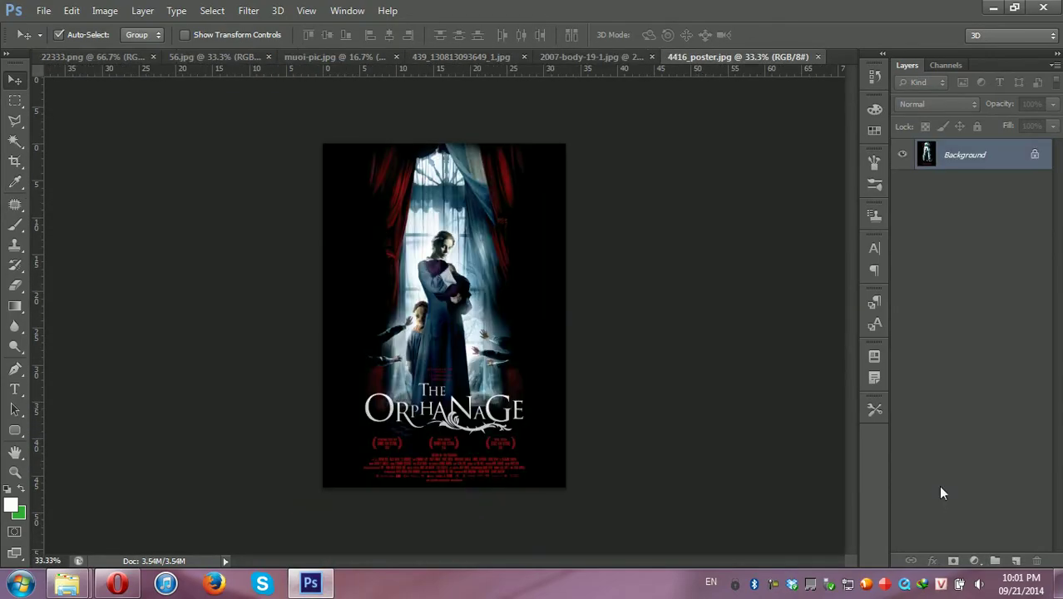
# Paste the Orphanage poster into 22333.png, scaled to fit the top frame, and view at 100%
pyautogui.hotkey('ctrl', 'a')
pyautogui.click(60, 66)
pyautogui.hotkey('ctrl', 'v')
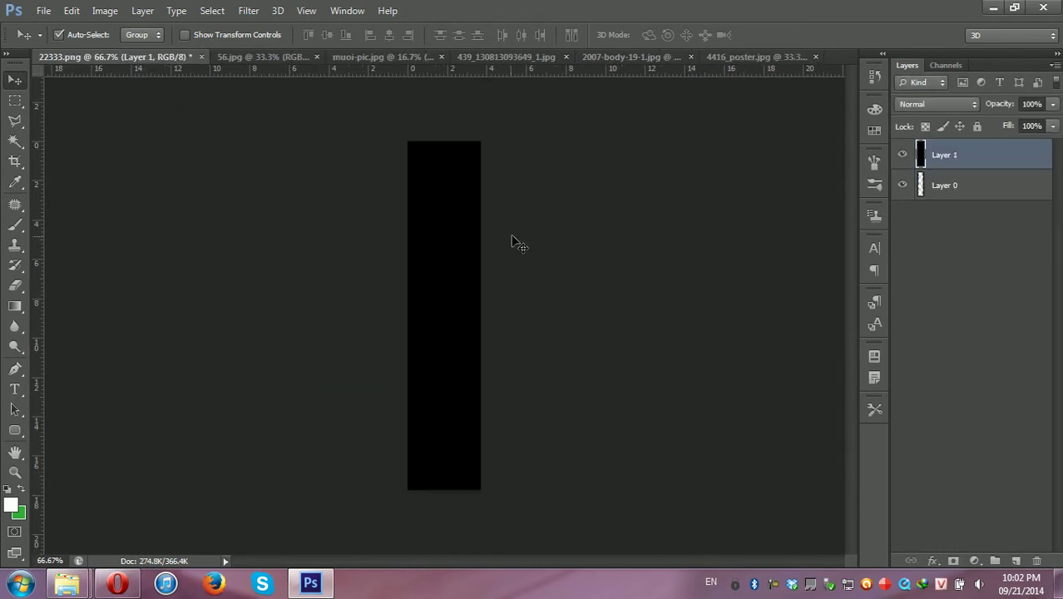
pyautogui.hotkey('ctrl', 't')
pyautogui.moveTo(408, 141); pyautogui.dragTo(733, 452)
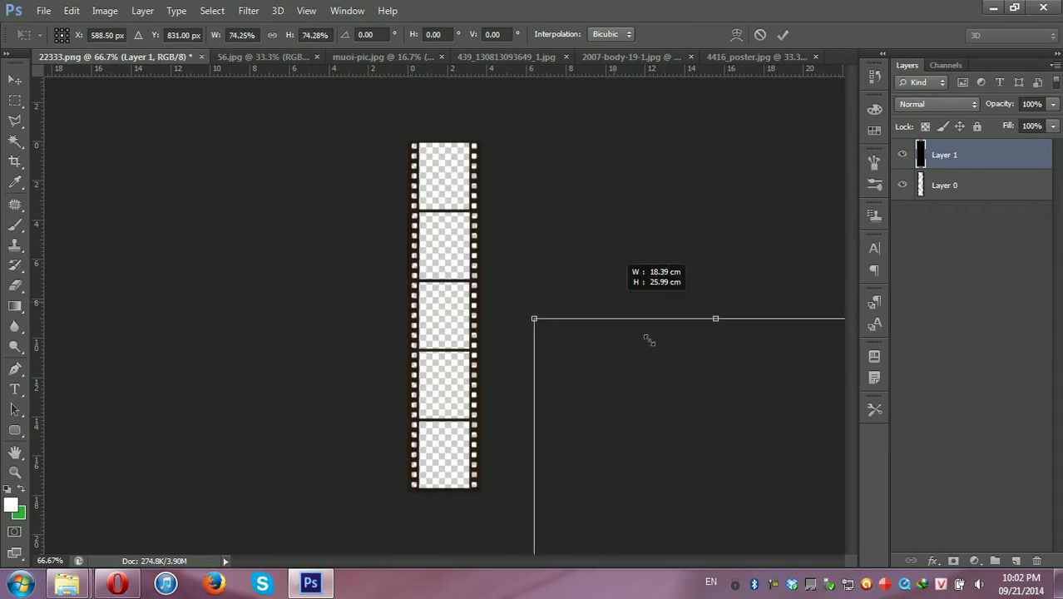
pyautogui.hotkey('ctrl', 'z')
pyautogui.moveTo(346, 131)
pyautogui.mouseDown()
pyautogui.moveTo(474, 343)
pyautogui.moveTo(523, 375)
pyautogui.moveTo(468, 137)
pyautogui.moveTo(455, 164)
pyautogui.mouseUp()
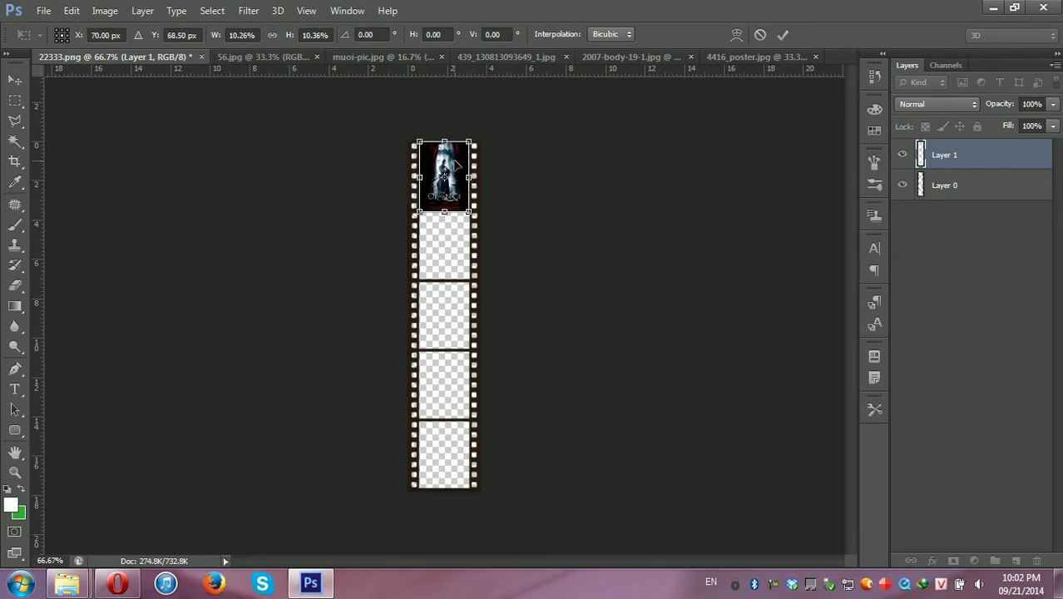
pyautogui.press('Return')
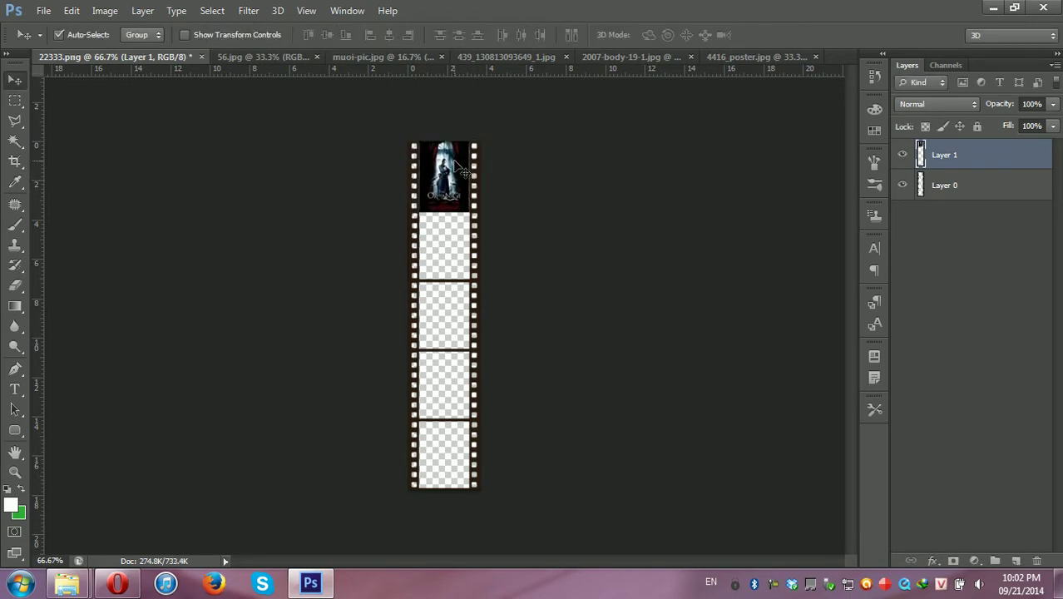
pyautogui.hotkey('ctrl', '+')
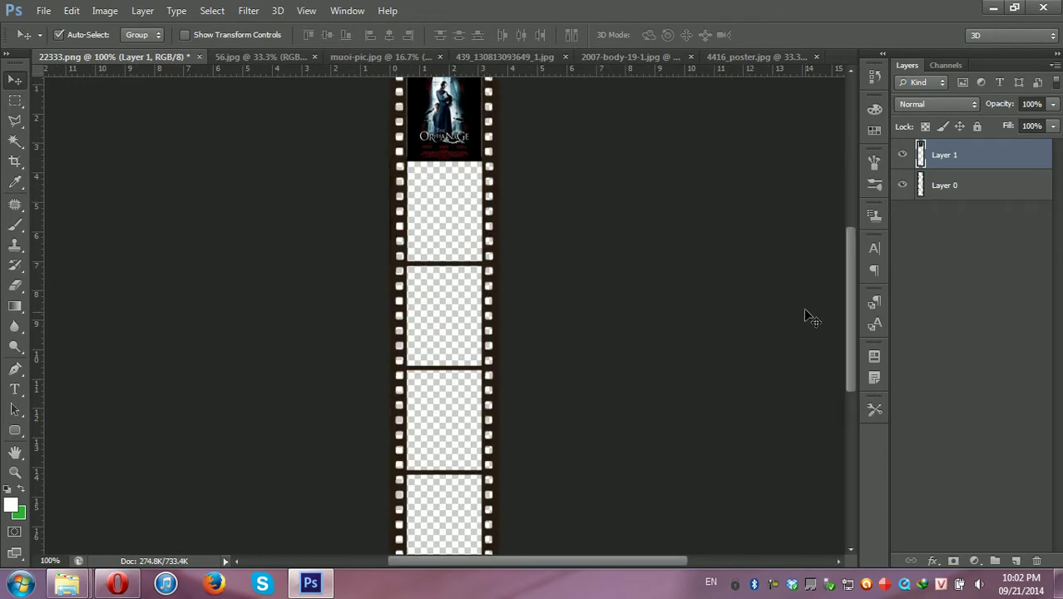
pyautogui.moveTo(850, 311); pyautogui.dragTo(849, 268)
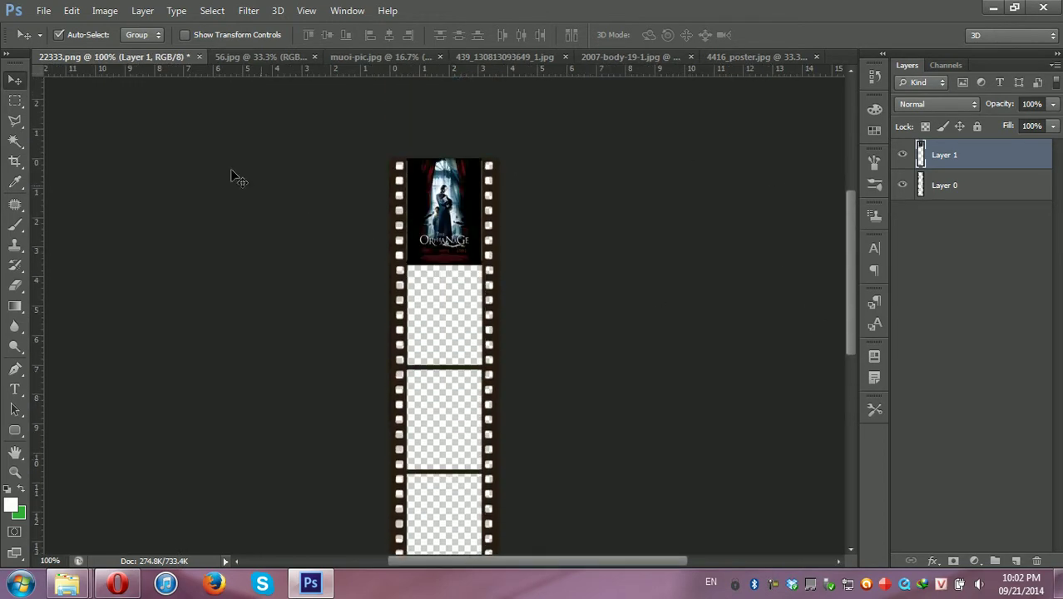
# Use the Magic Wand on Layer 0 to select the empty second film frame
pyautogui.click(15, 100)
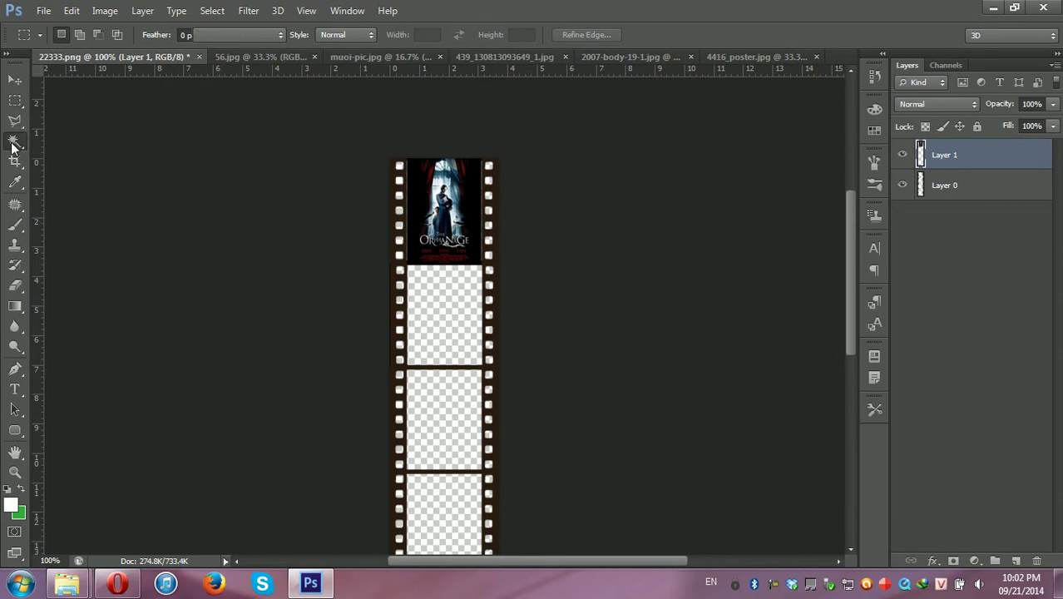
pyautogui.click(15, 141)
pyautogui.click(445, 311)
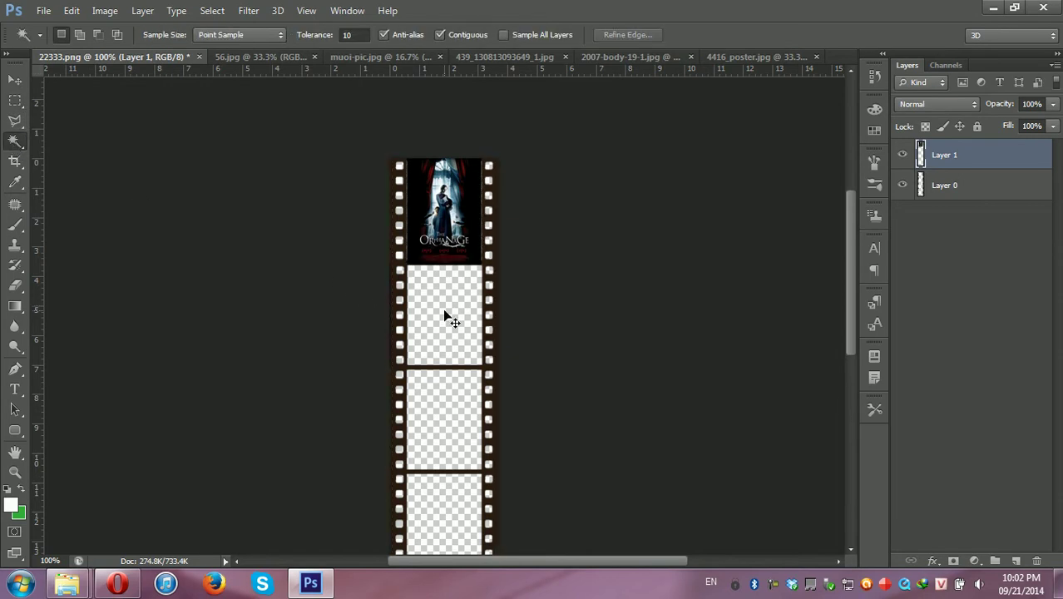
pyautogui.click(938, 185)
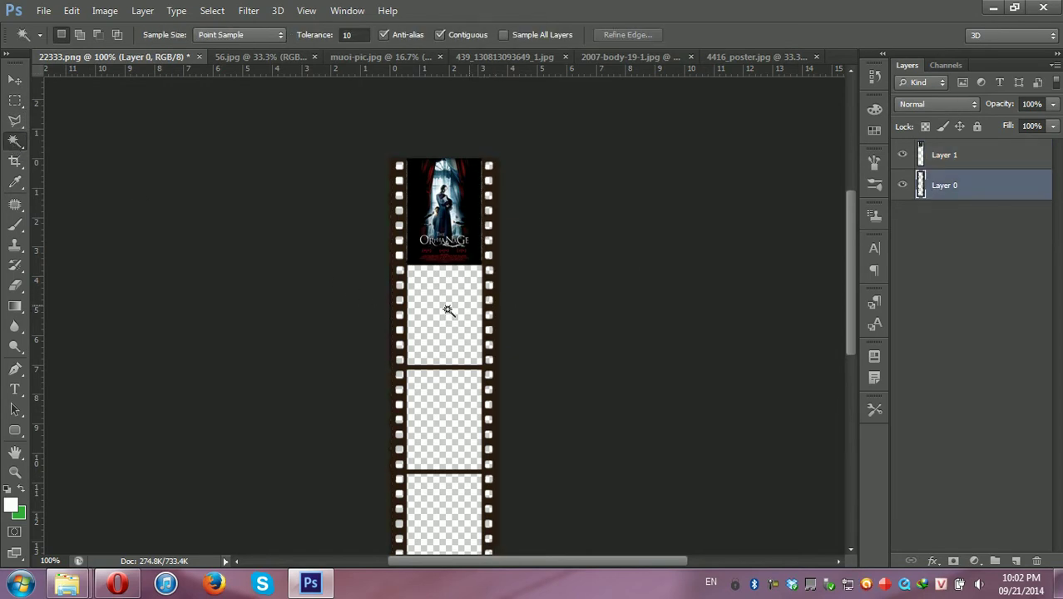
pyautogui.click(445, 309)
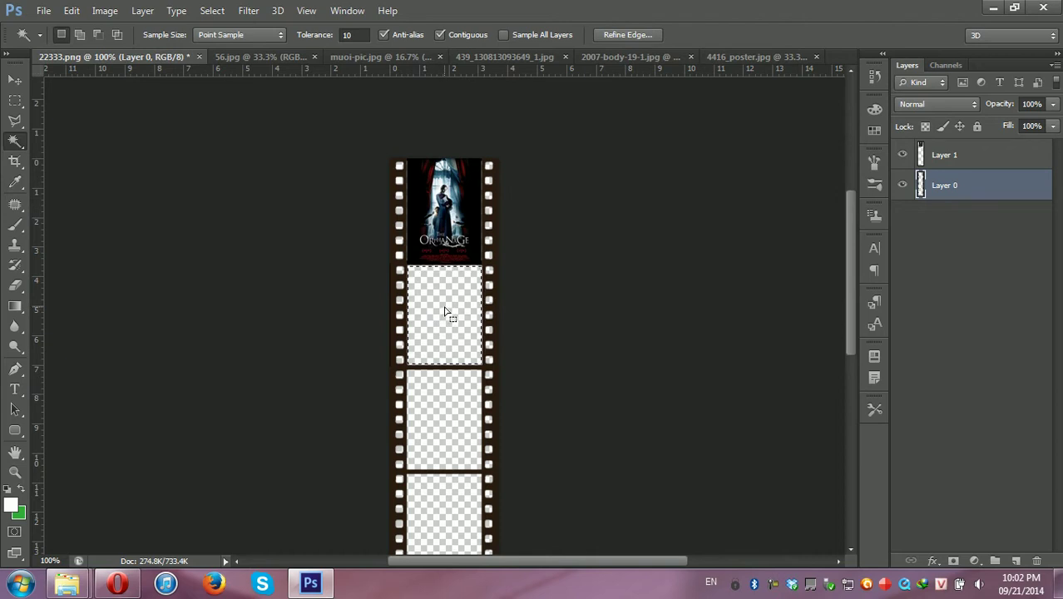
pyautogui.moveTo(849, 223); pyautogui.dragTo(849, 242)
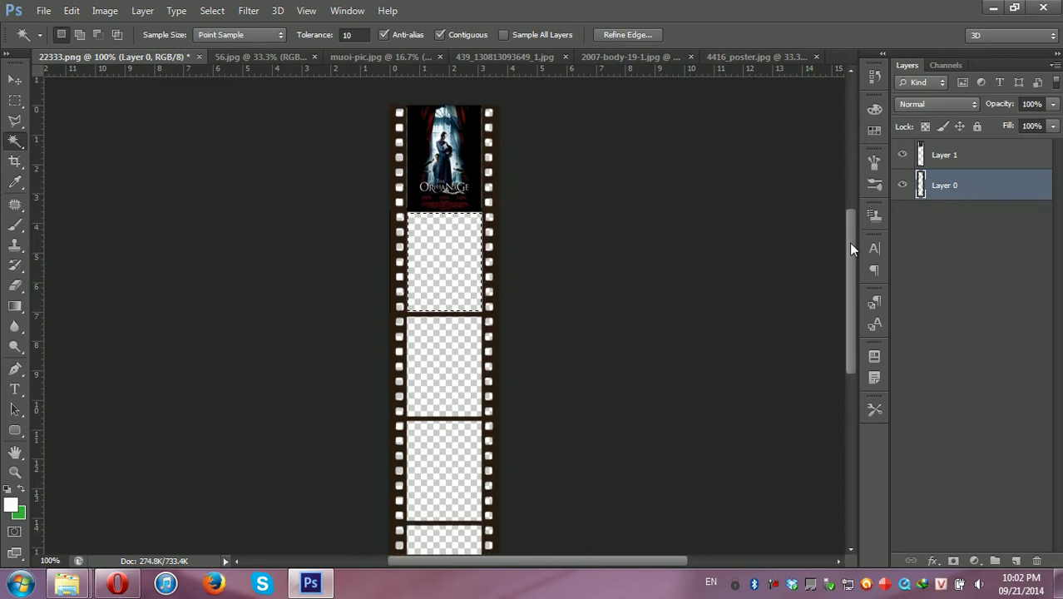
pyautogui.hotkey('ctrl', 'd')
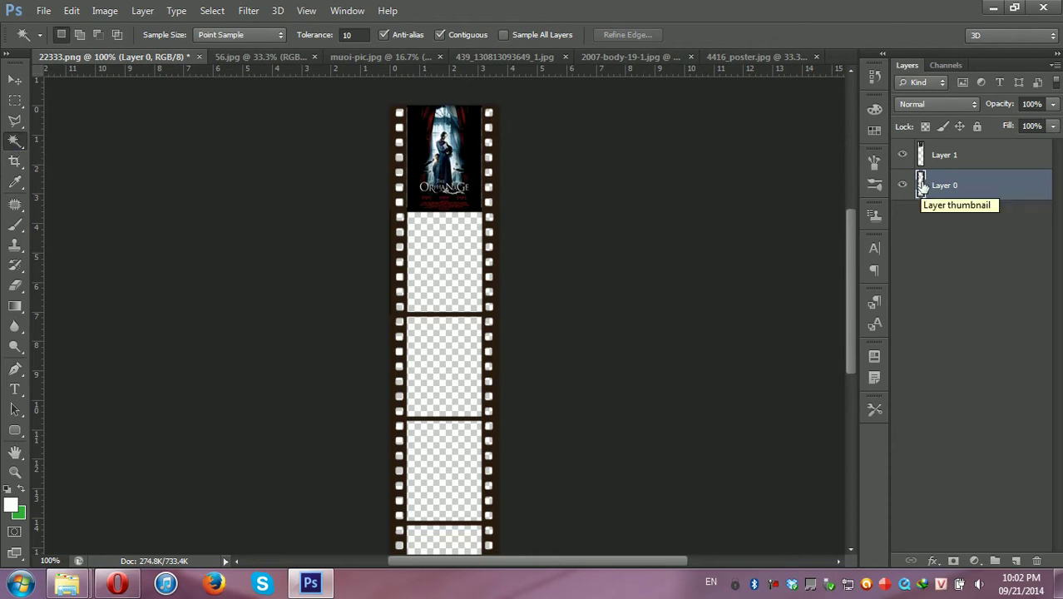
pyautogui.click(451, 265)
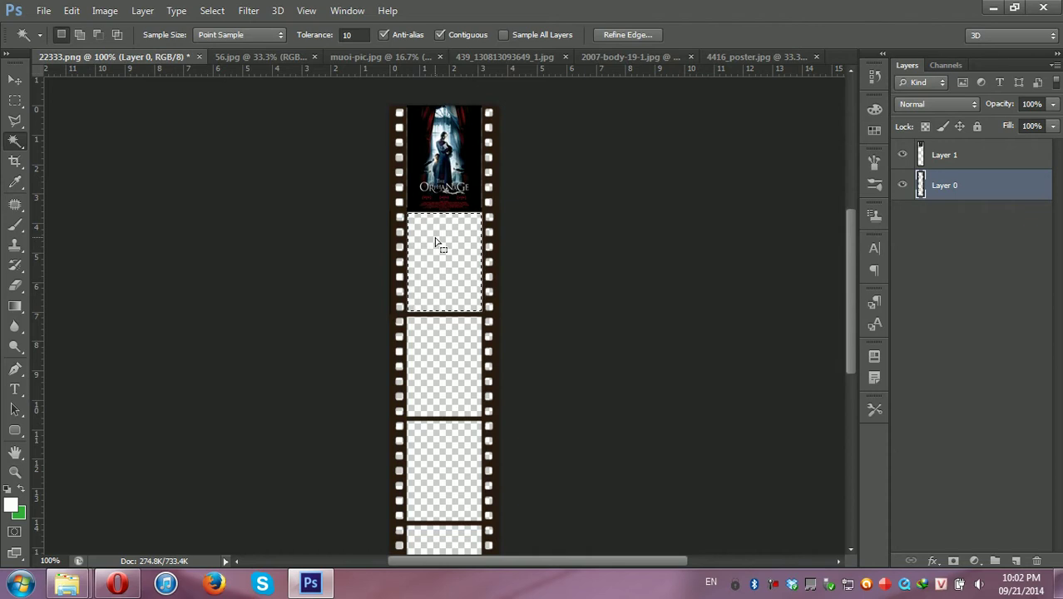
# Paste the 56.jpg poster into the selected second frame with Paste Into
pyautogui.click(292, 58)
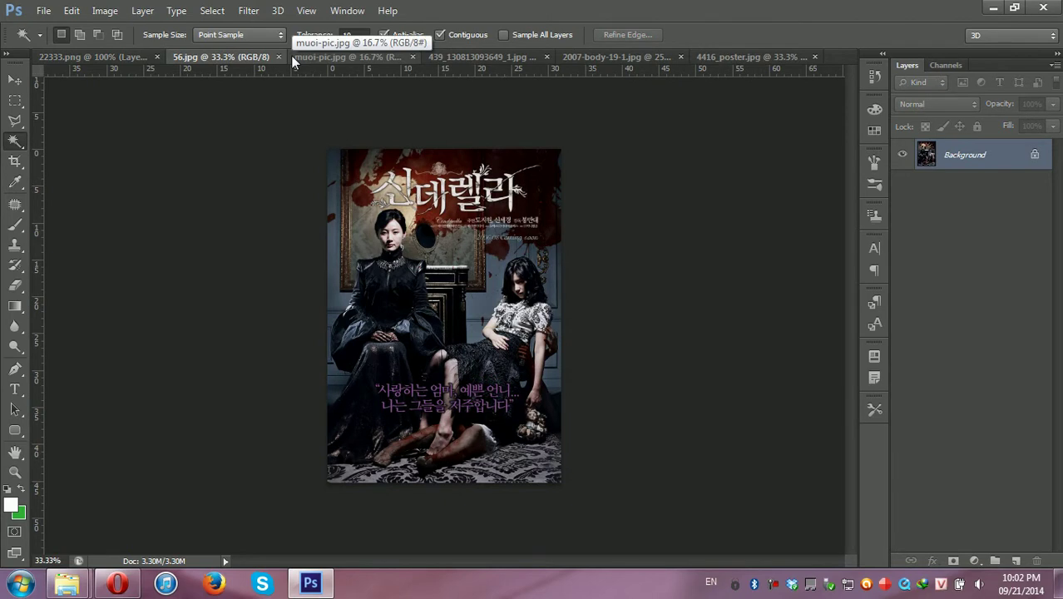
pyautogui.hotkey('ctrl', 'w')
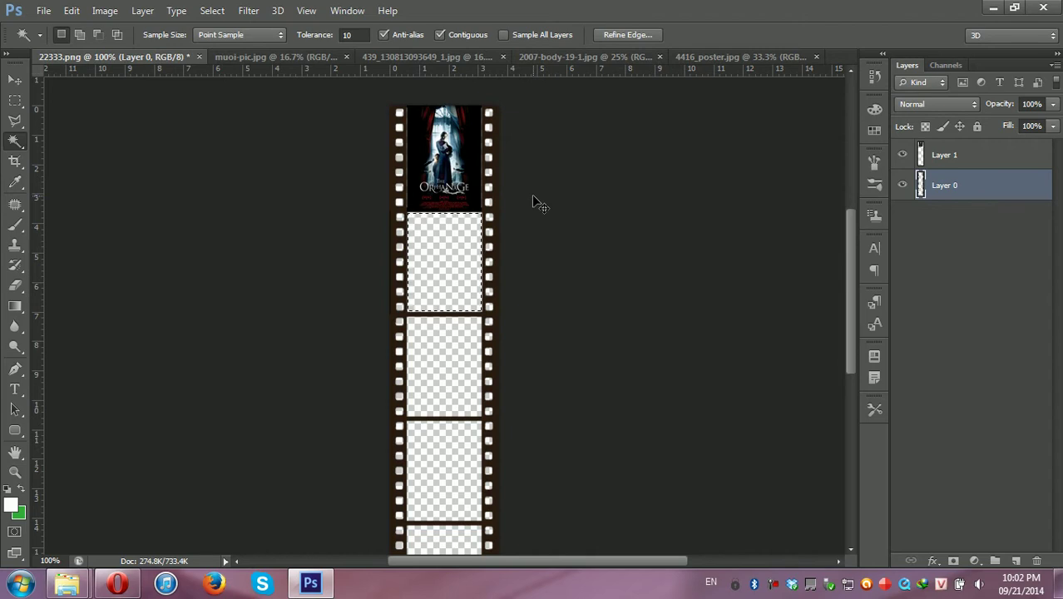
pyautogui.hotkey('ctrl', 'shift', 'alt', 'v')
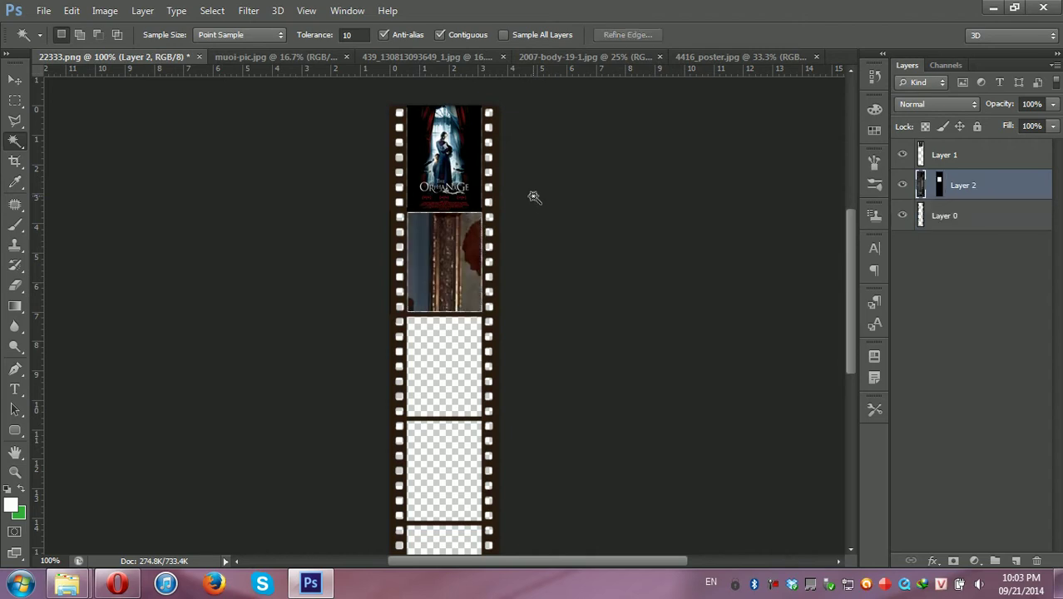
pyautogui.click(72, 11)
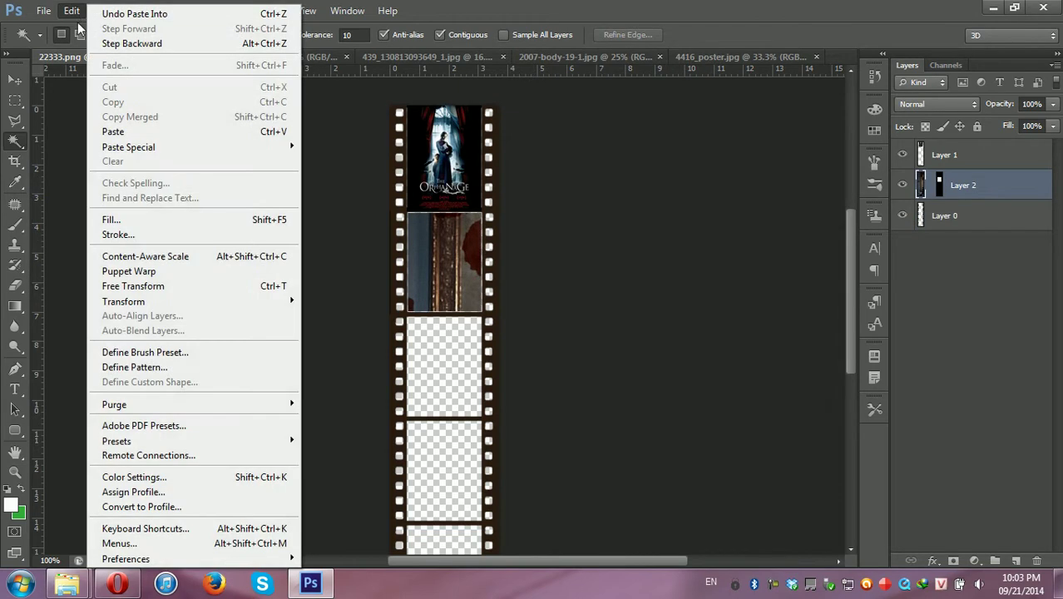
pyautogui.moveTo(129, 146)
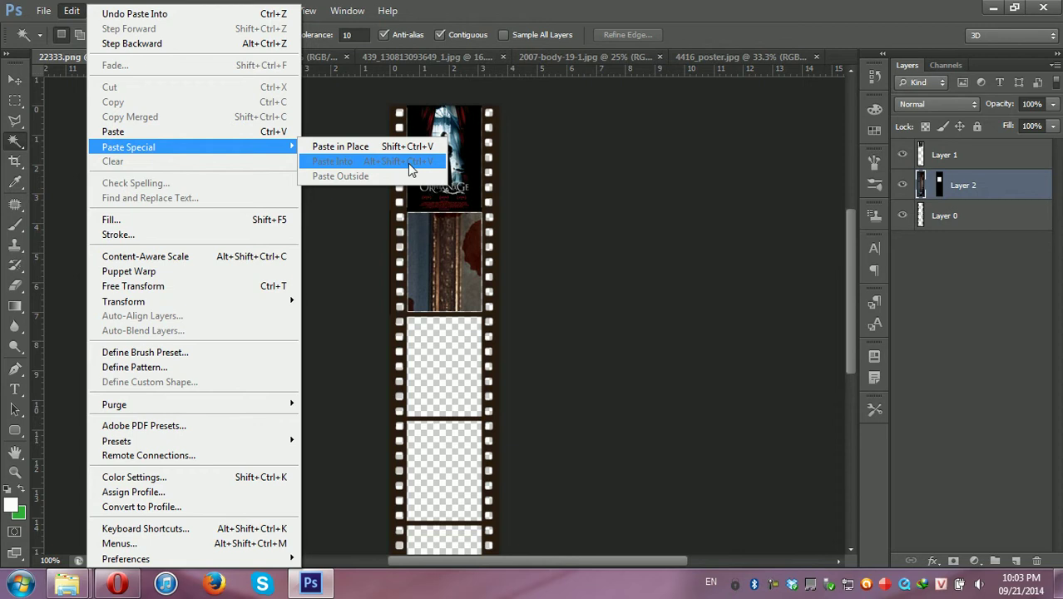
pyautogui.click(738, 10)
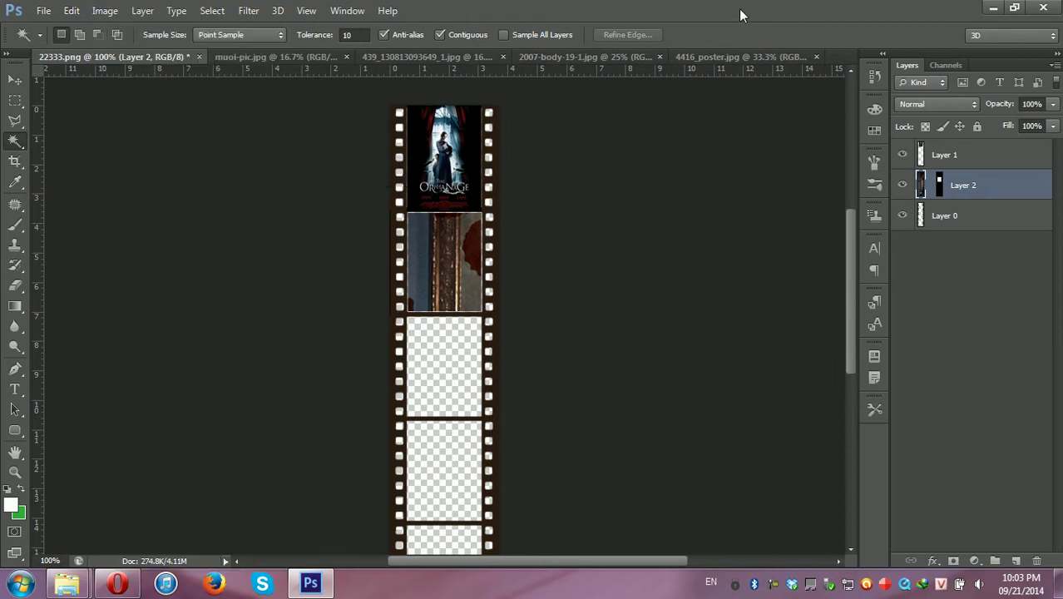
# Scale and position the 56.jpg poster to fit inside the second film frame
pyautogui.hotkey('ctrl', 't')
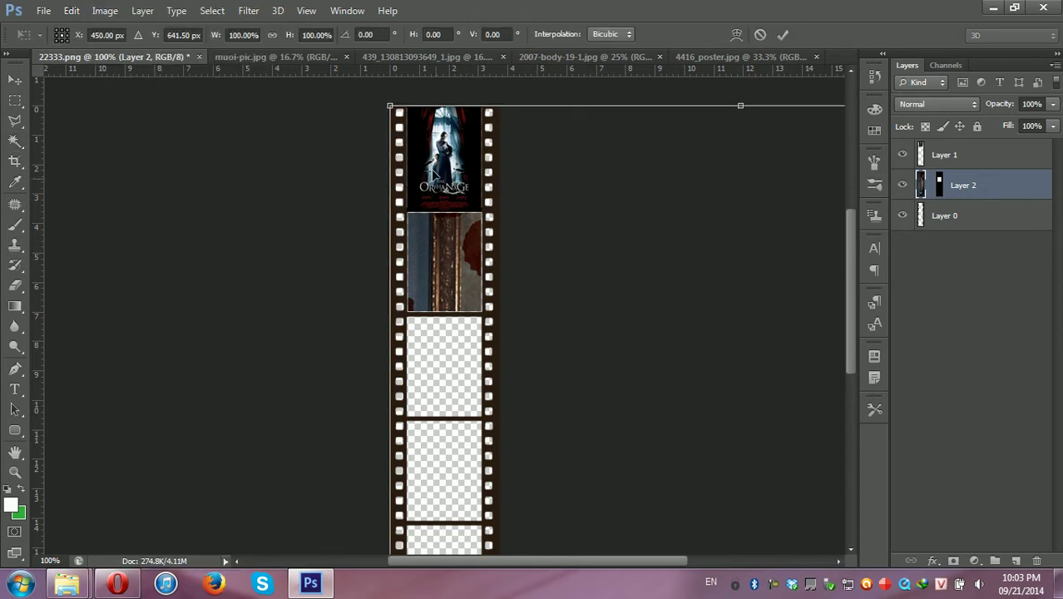
pyautogui.moveTo(390, 107); pyautogui.dragTo(657, 491)
pyautogui.moveTo(730, 534); pyautogui.dragTo(367, 186)
pyautogui.moveTo(726, 143); pyautogui.dragTo(490, 432)
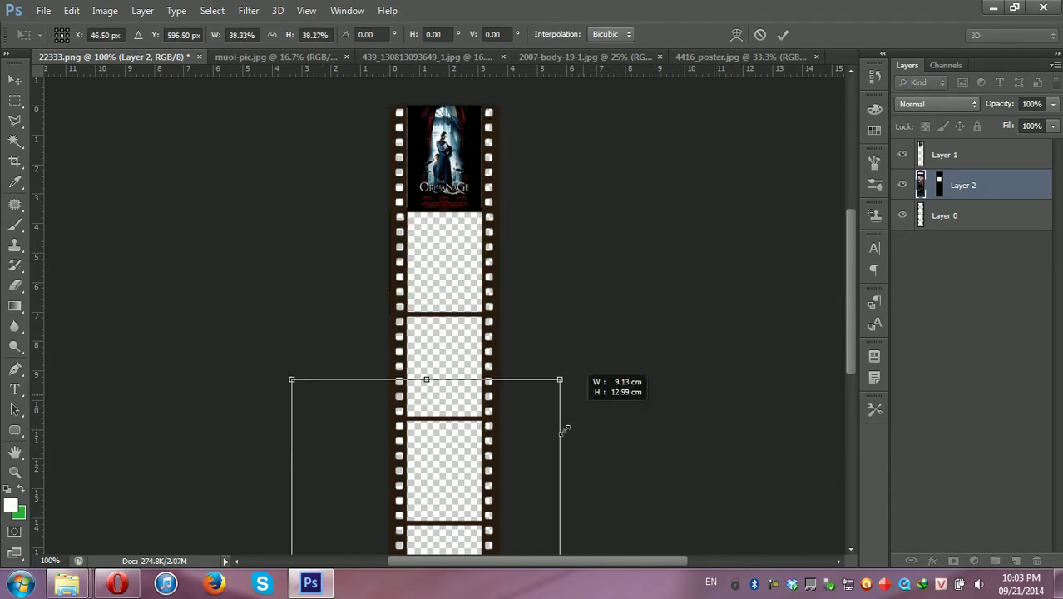
pyautogui.moveTo(446, 470); pyautogui.dragTo(477, 198)
pyautogui.moveTo(526, 158); pyautogui.dragTo(443, 279)
pyautogui.moveTo(434, 325)
pyautogui.mouseDown()
pyautogui.moveTo(479, 258)
pyautogui.moveTo(470, 250)
pyautogui.mouseUp()
pyautogui.moveTo(499, 200); pyautogui.dragTo(476, 226)
pyautogui.moveTo(460, 269); pyautogui.dragTo(474, 246)
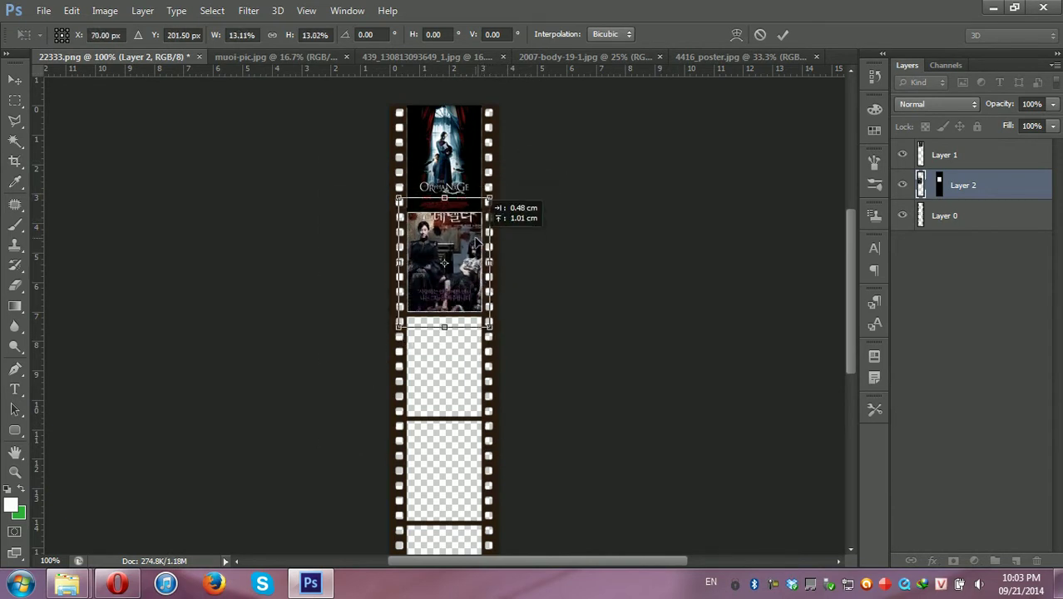
pyautogui.press('Return')
pyautogui.press('w')
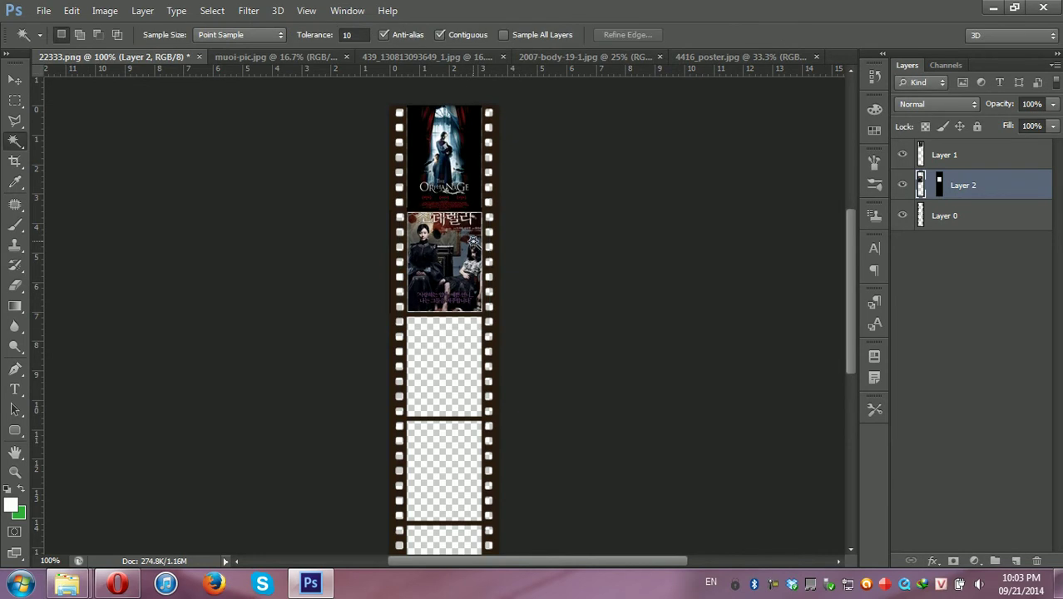
pyautogui.scroll(-3, 473, 242)
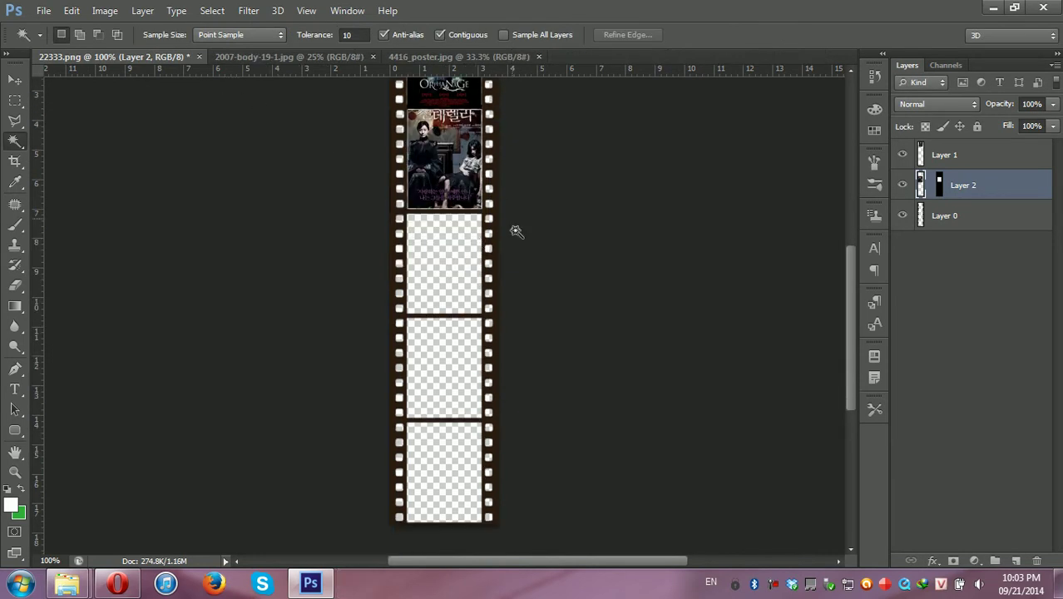
# Select the next empty film frame on Layer 0
pyautogui.click(450, 257)
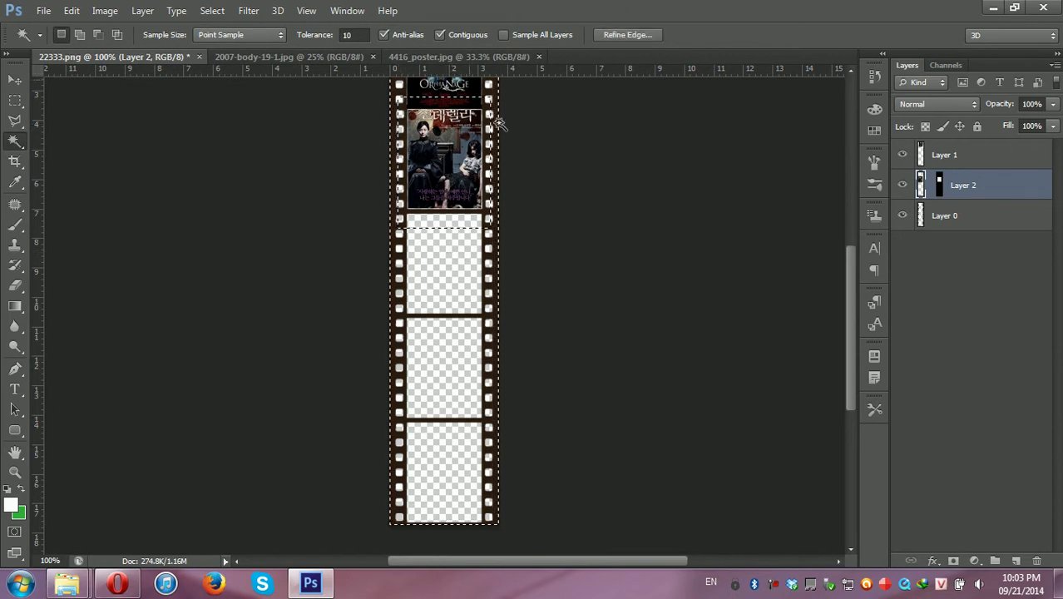
pyautogui.hotkey('ctrl', 'd')
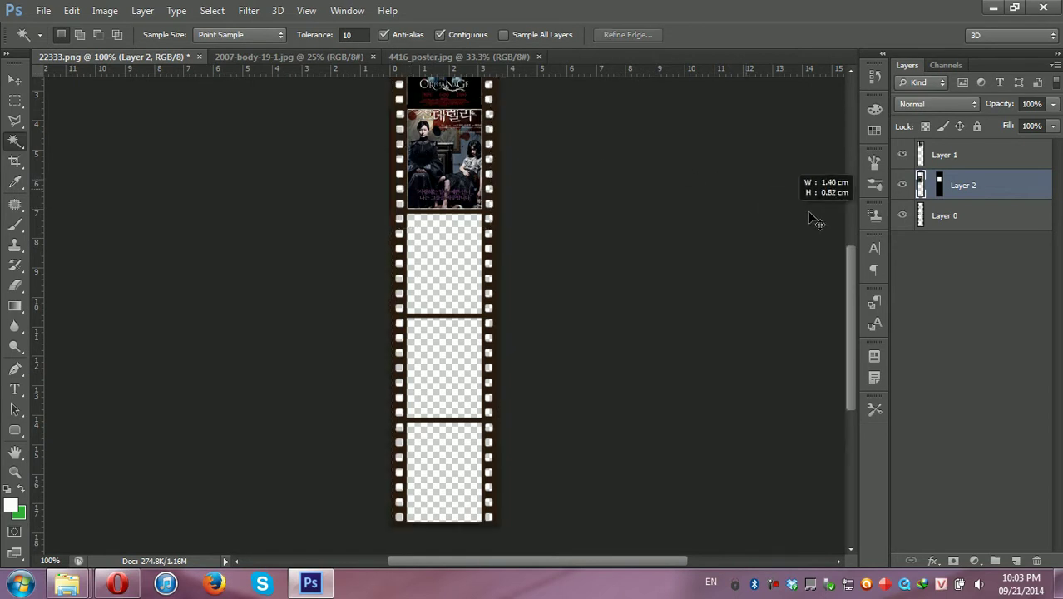
pyautogui.click(932, 216)
pyautogui.click(456, 266)
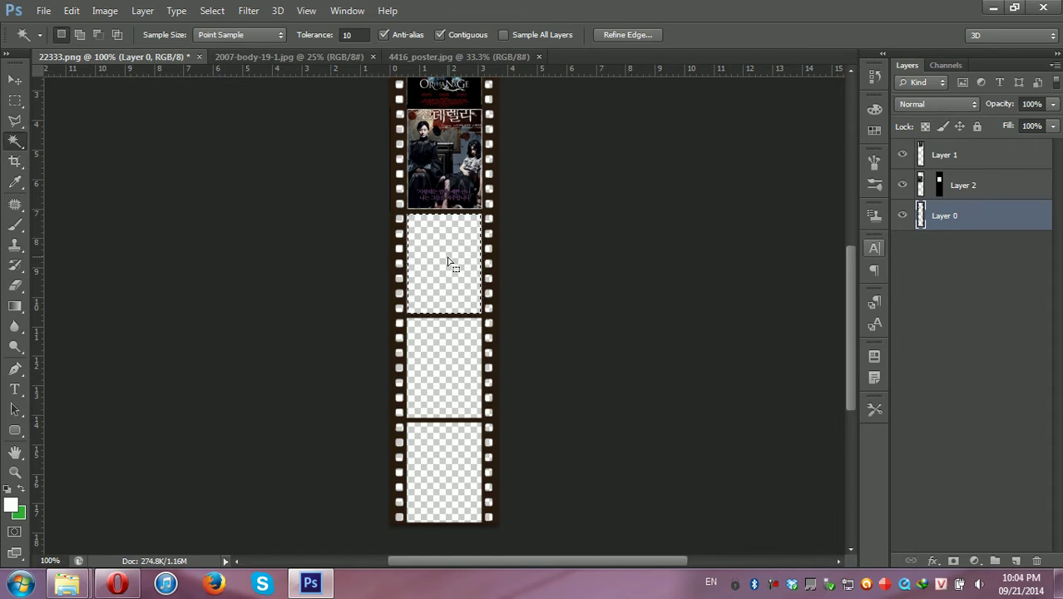
# Paste the BODY poster into the third frame and shrink it to fit
pyautogui.click(259, 55)
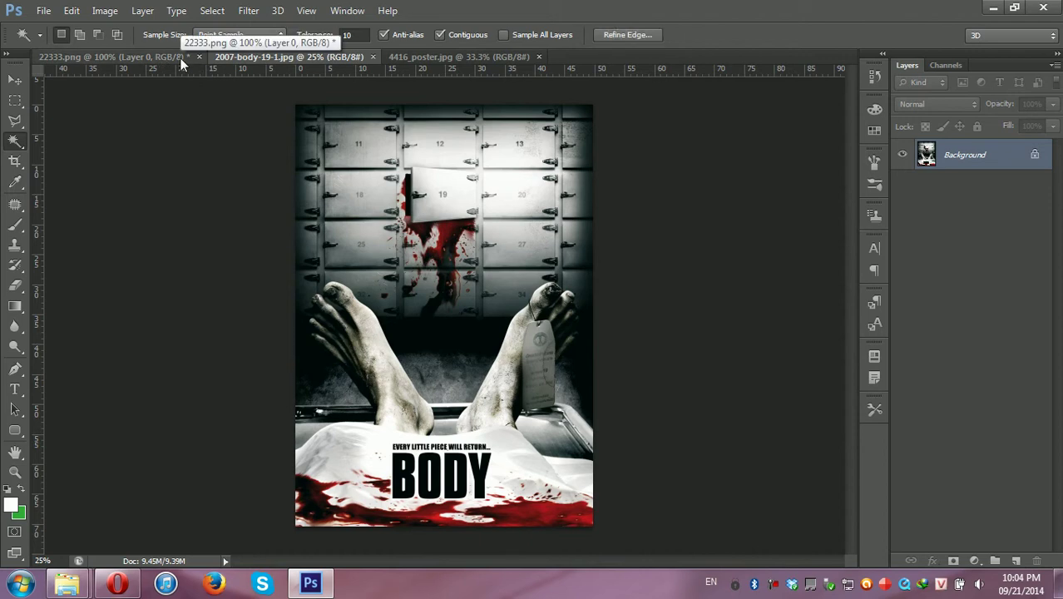
pyautogui.click(154, 58)
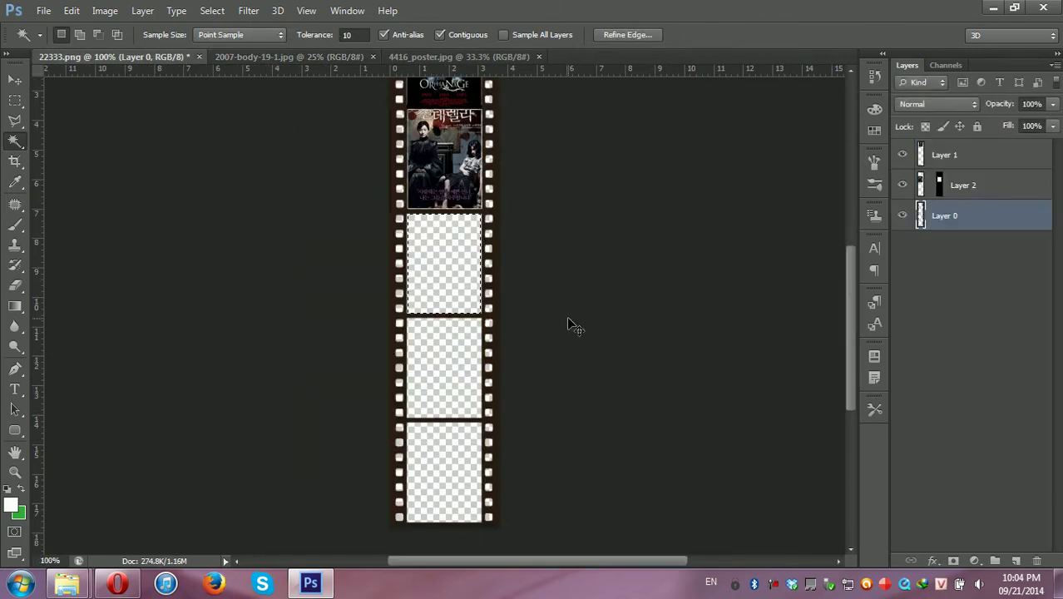
pyautogui.hotkey('ctrl', 'alt', 'shift', 'v')
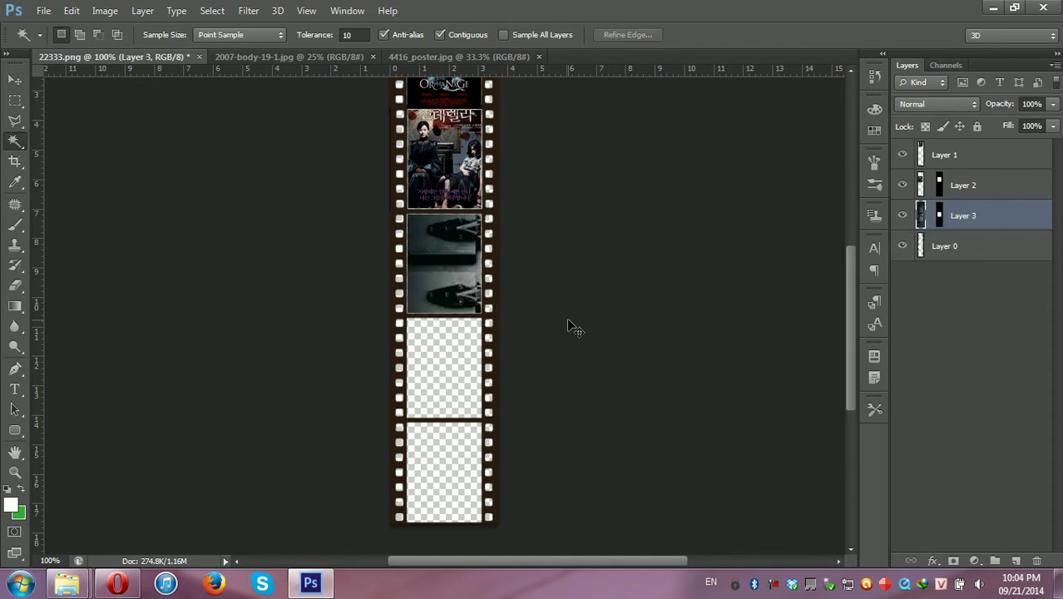
pyautogui.hotkey('ctrl', 't')
pyautogui.moveTo(445, 198); pyautogui.dragTo(663, 362)
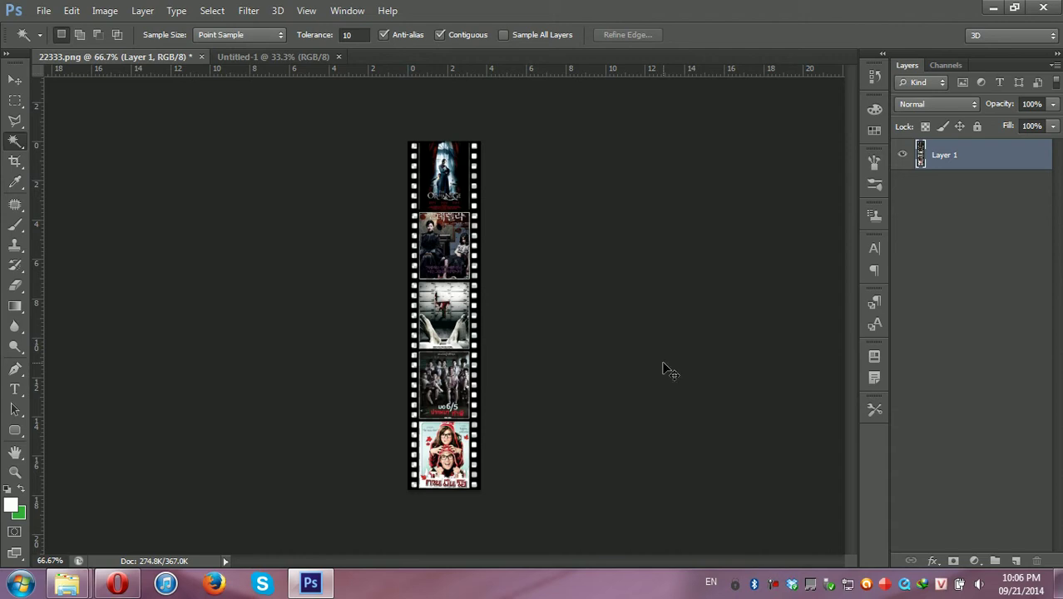
# Paste the film strip onto the blank Untitled-1 page at its upper-left
pyautogui.hotkey('ctrl', 'a')
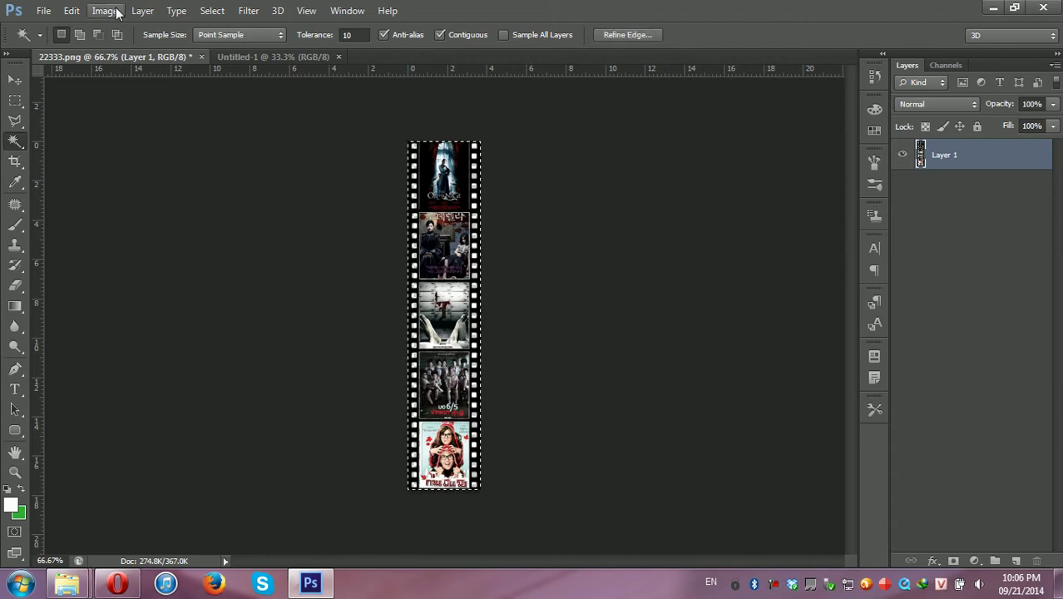
pyautogui.click(236, 56)
pyautogui.hotkey('ctrl', 'v')
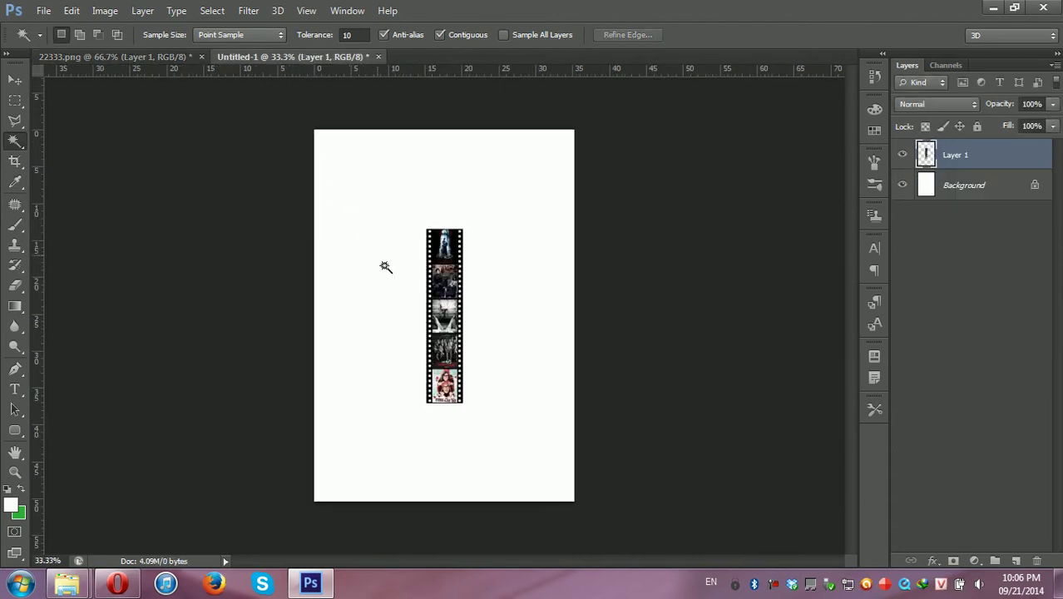
pyautogui.click(15, 79)
pyautogui.moveTo(454, 349); pyautogui.dragTo(374, 264)
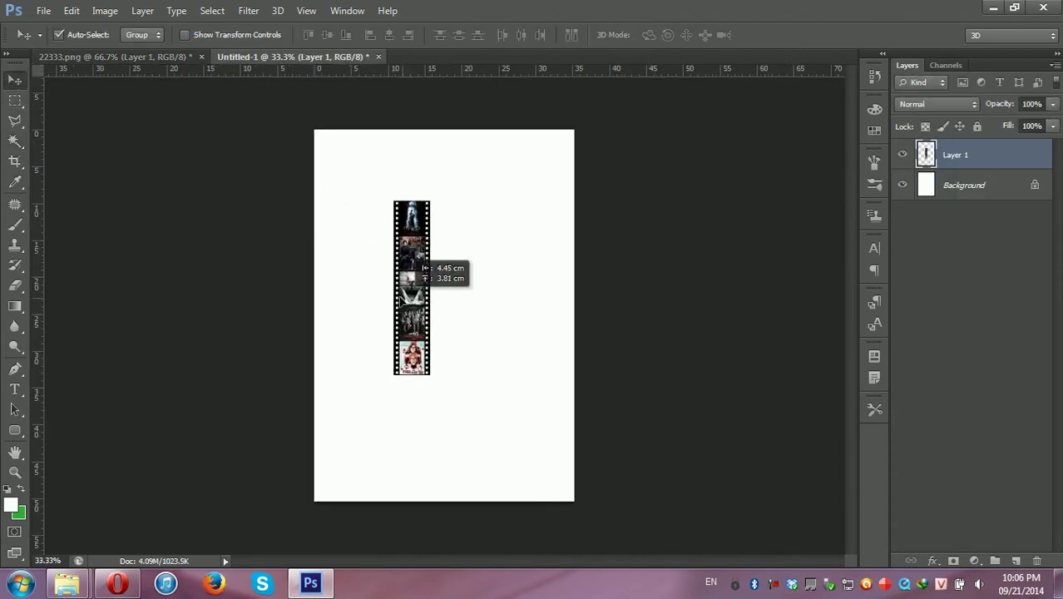
# Enlarge the film strip to 150% and nudge it slightly right and down
pyautogui.hotkey('ctrl', 't')
pyautogui.moveTo(380, 315); pyautogui.dragTo(435, 393)
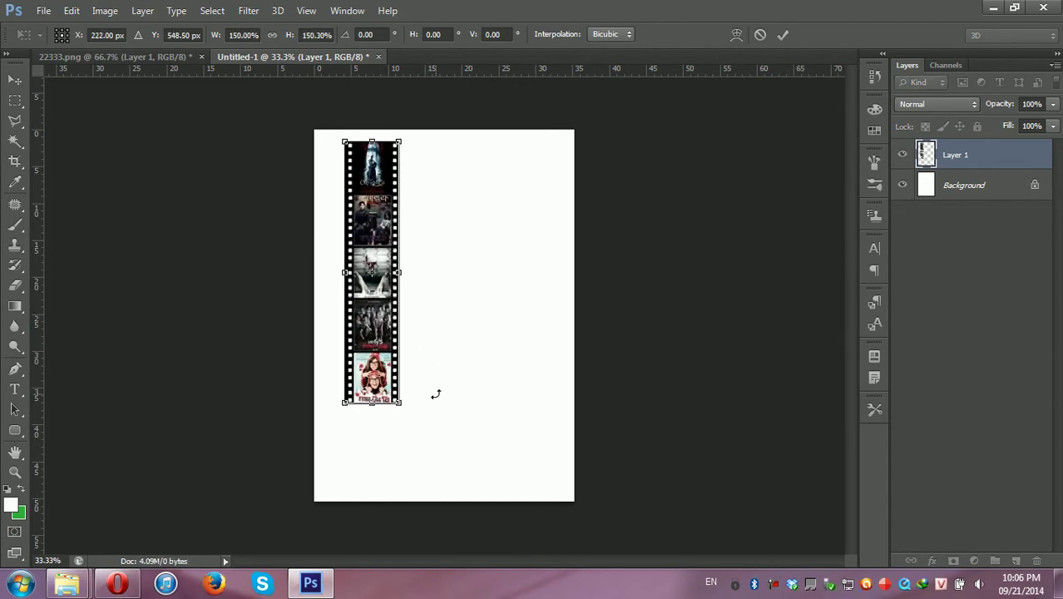
pyautogui.press('Return')
pyautogui.moveTo(371, 306); pyautogui.dragTo(382, 329)
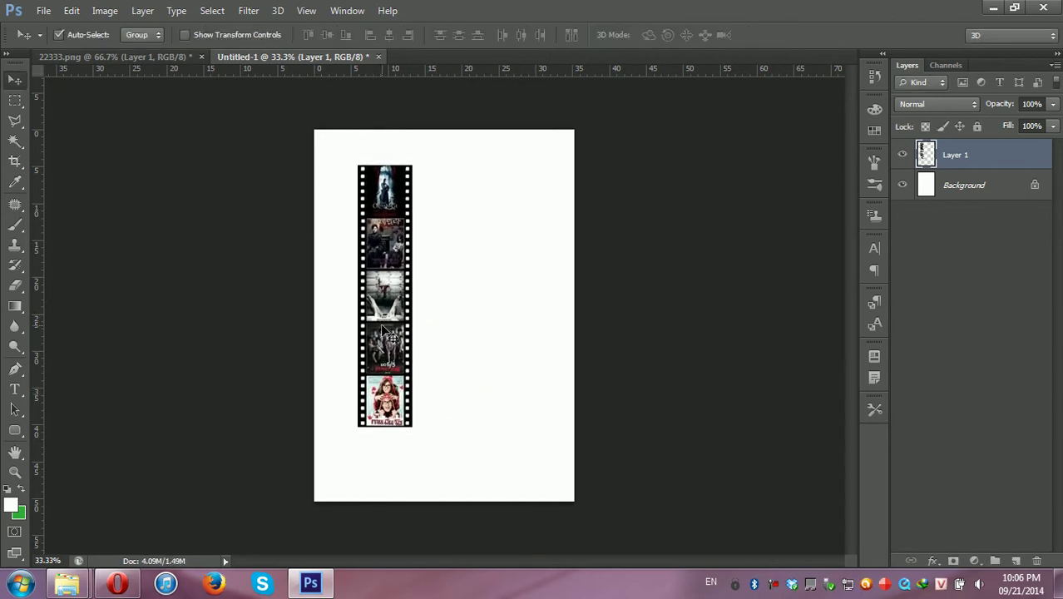
pyautogui.click(247, 10)
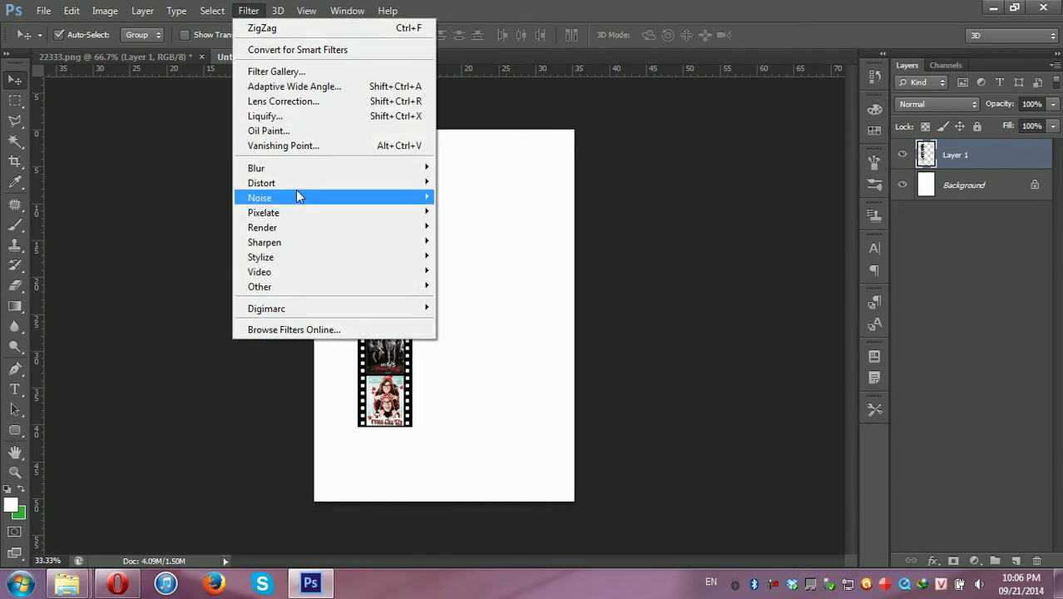
pyautogui.moveTo(261, 183)
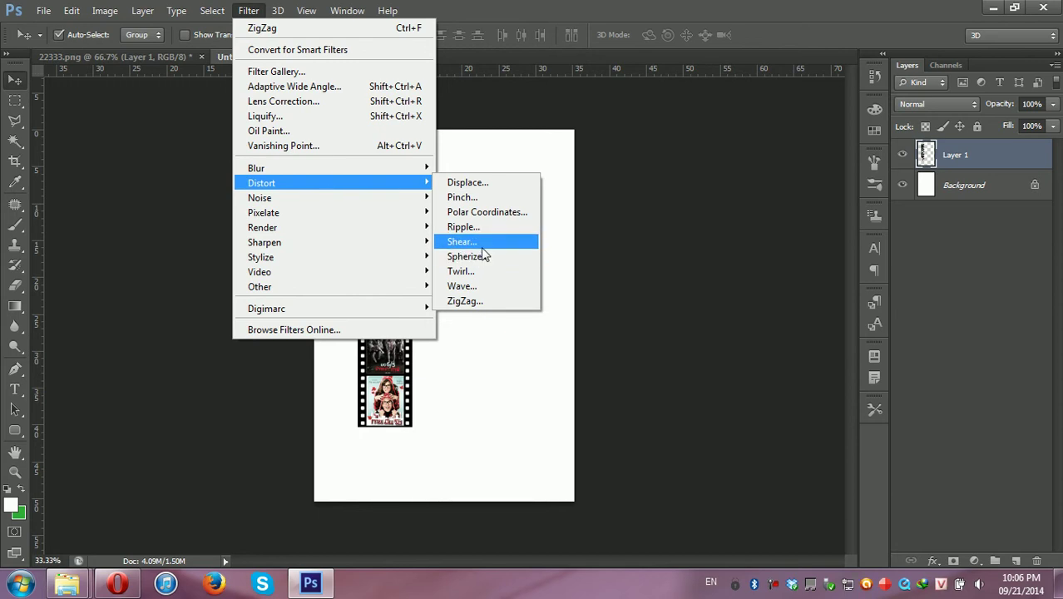
pyautogui.click(482, 248)
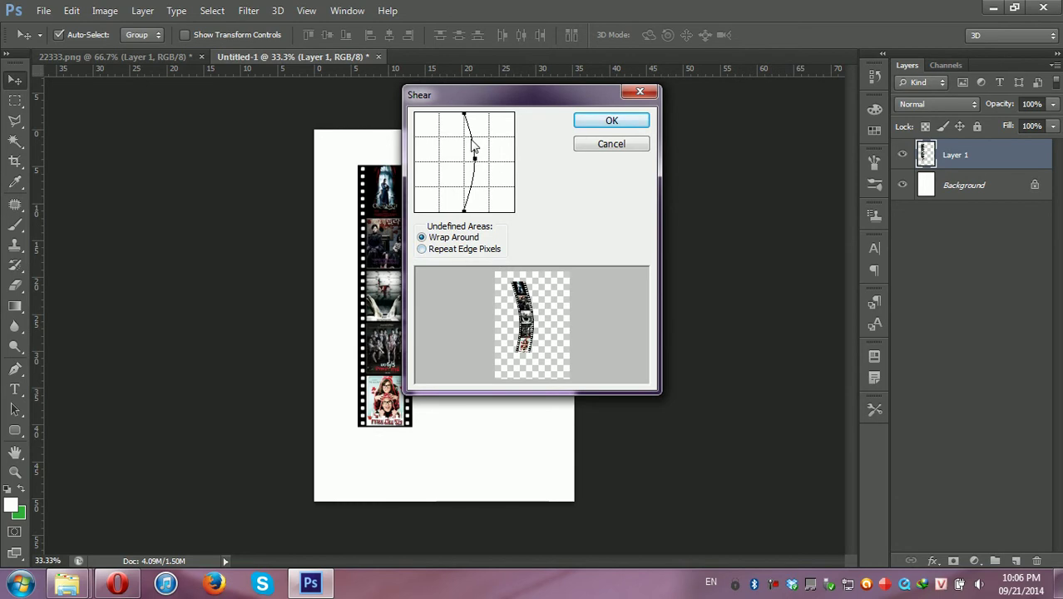
pyautogui.click(434, 251)
pyautogui.moveTo(481, 169)
pyautogui.mouseDown()
pyautogui.moveTo(455, 166)
pyautogui.moveTo(478, 181)
pyautogui.moveTo(457, 150)
pyautogui.moveTo(476, 186)
pyautogui.moveTo(462, 209)
pyautogui.moveTo(475, 178)
pyautogui.moveTo(451, 145)
pyautogui.mouseUp()
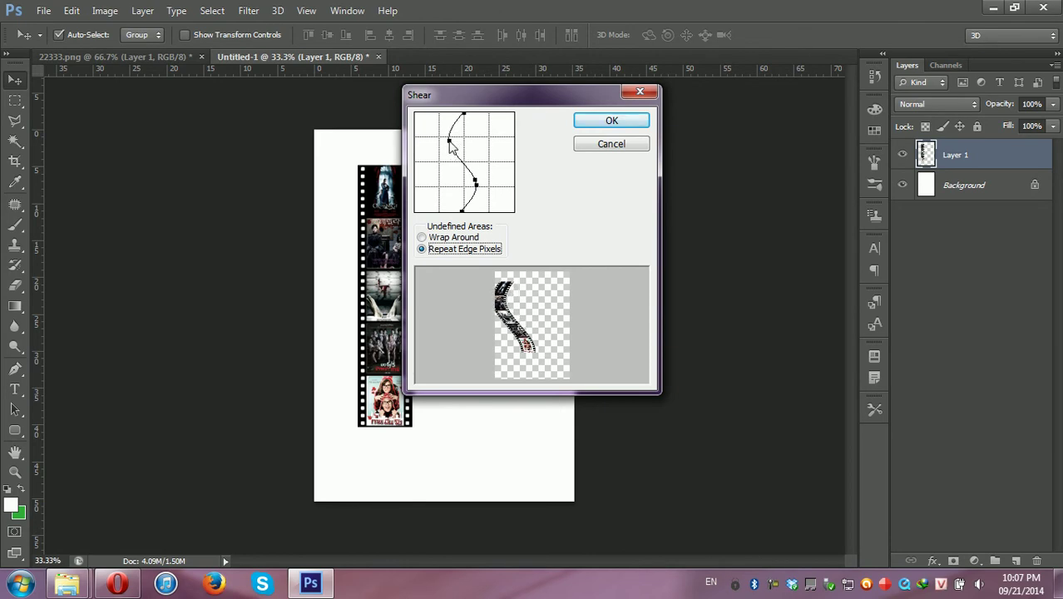
pyautogui.click(597, 123)
pyautogui.moveTo(398, 355)
pyautogui.mouseDown()
pyautogui.moveTo(416, 345)
pyautogui.moveTo(410, 355)
pyautogui.mouseUp()
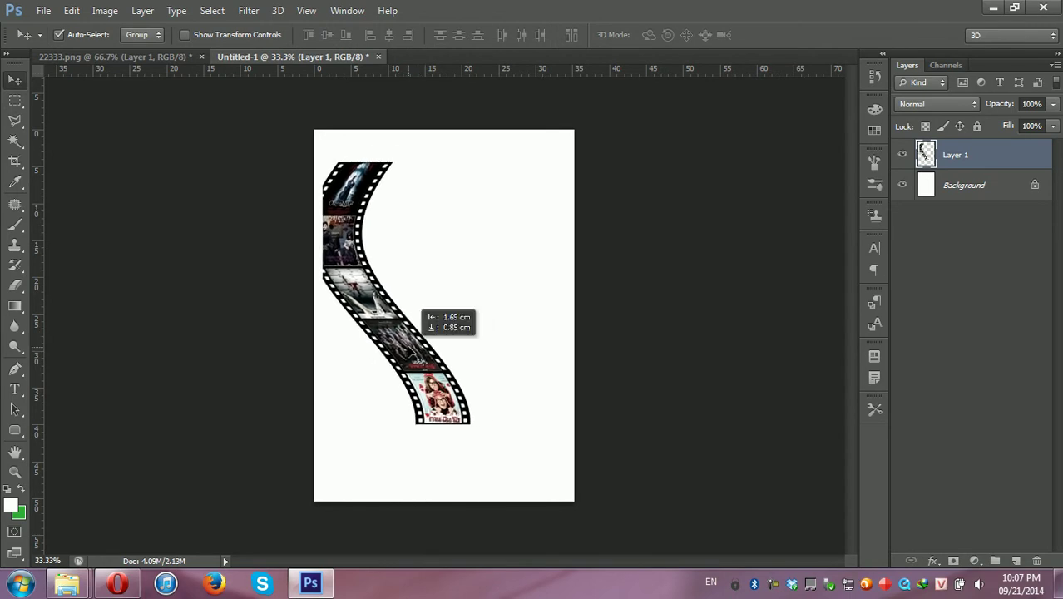
pyautogui.hotkey('ctrl', 'alt', 'z')
pyautogui.hotkey('ctrl', 'alt', 'z')
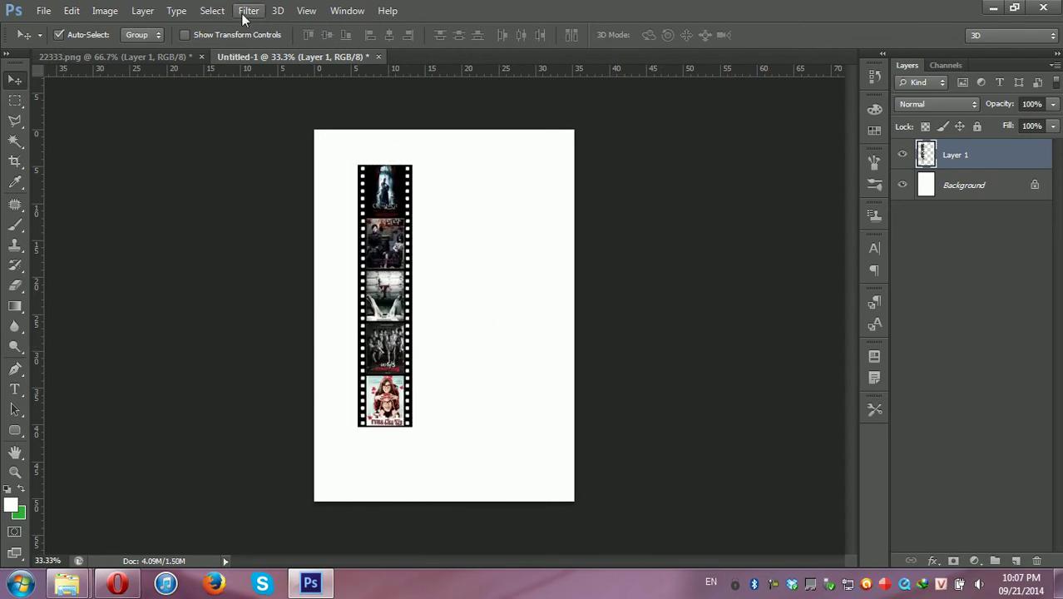
# Apply a Shear distortion with its curve points dragged into an S shape
pyautogui.click(247, 11)
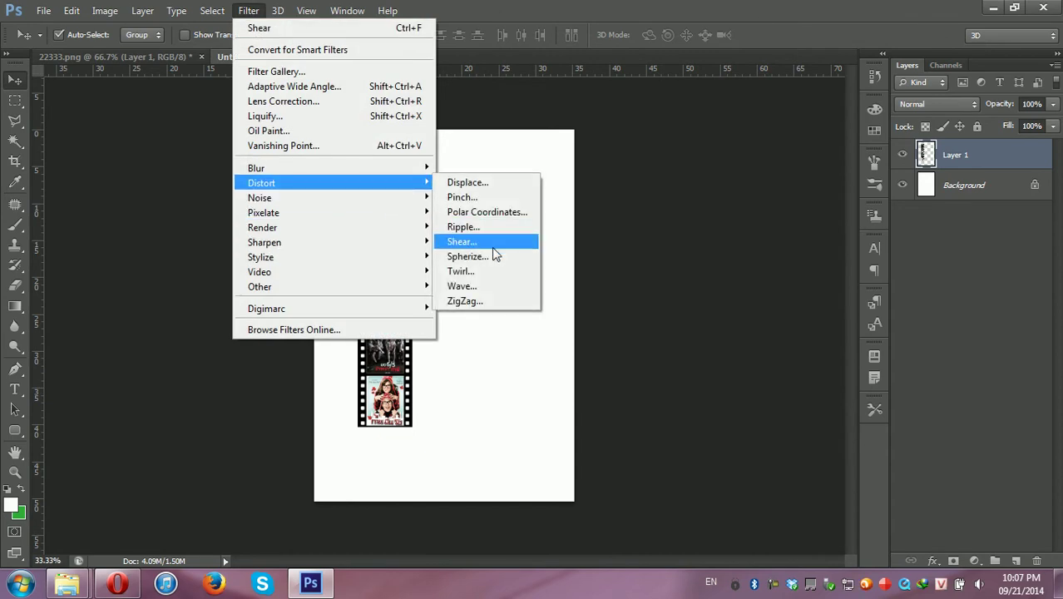
pyautogui.click(492, 242)
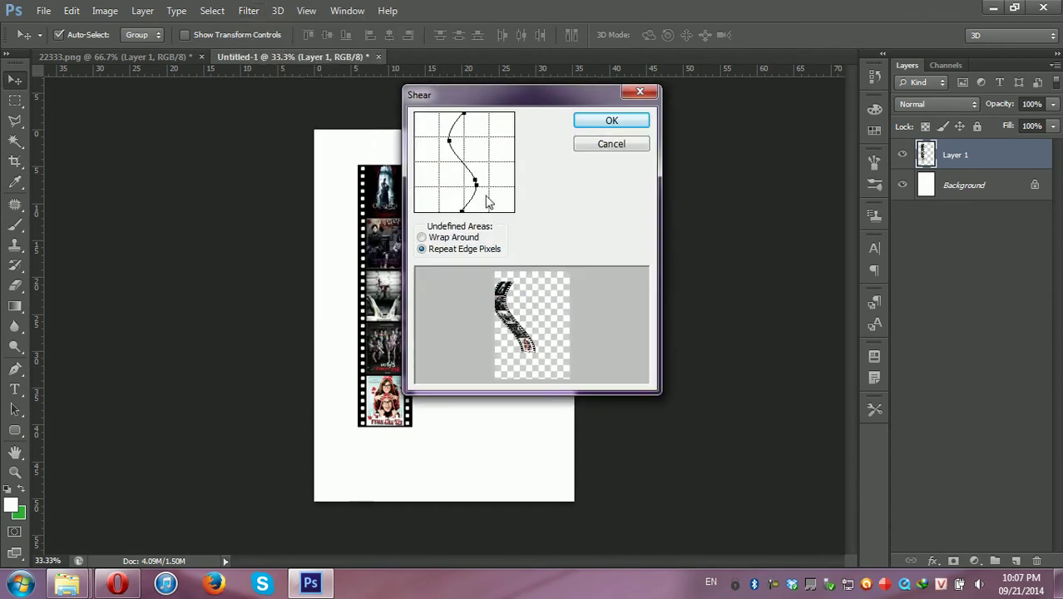
pyautogui.moveTo(474, 181); pyautogui.dragTo(464, 164)
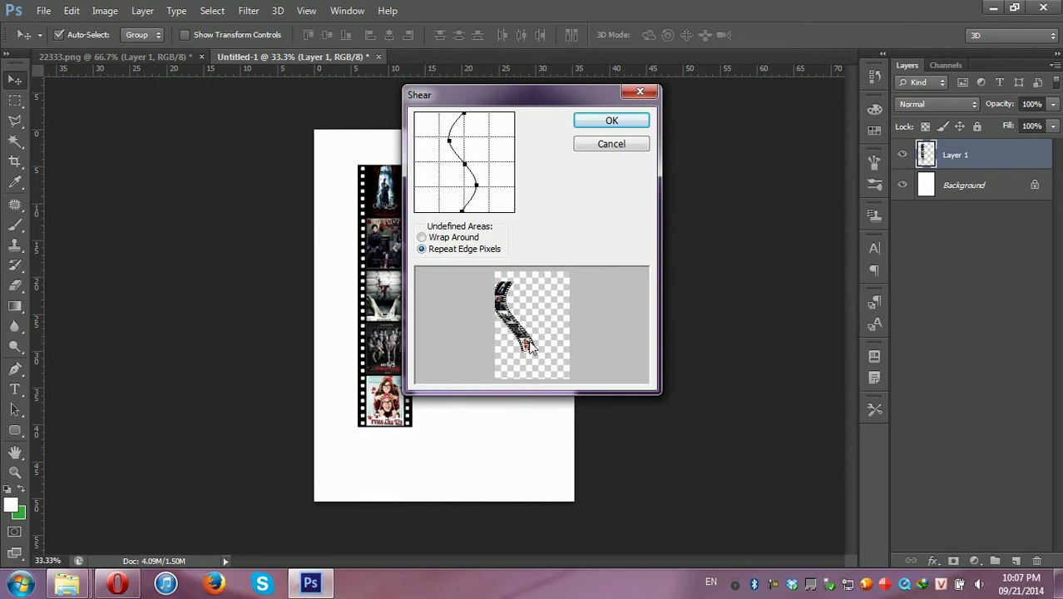
pyautogui.moveTo(462, 213); pyautogui.dragTo(435, 204)
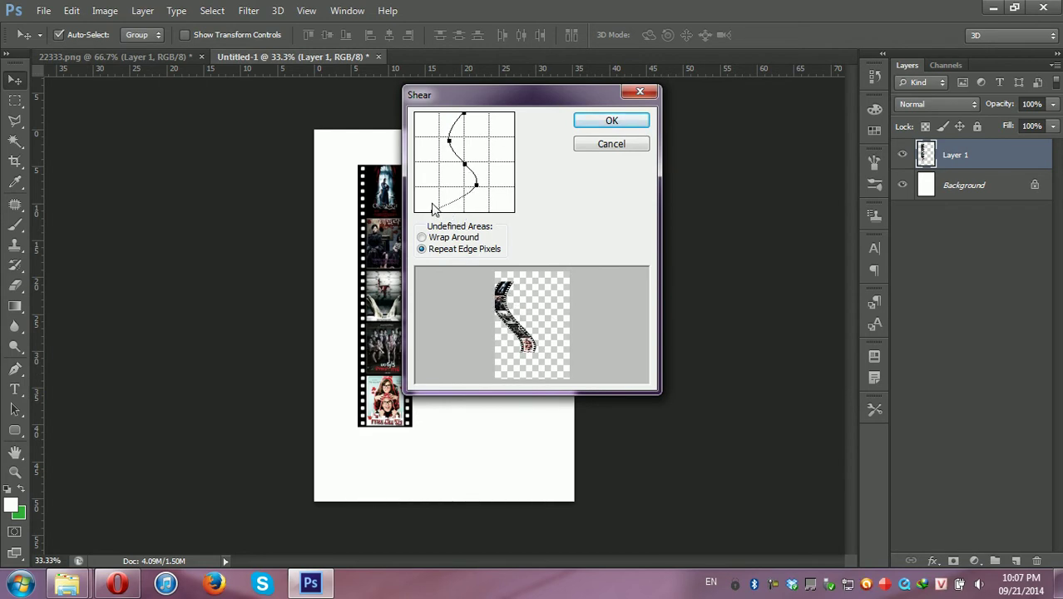
pyautogui.moveTo(449, 141)
pyautogui.mouseDown()
pyautogui.moveTo(477, 116)
pyautogui.moveTo(489, 123)
pyautogui.mouseUp()
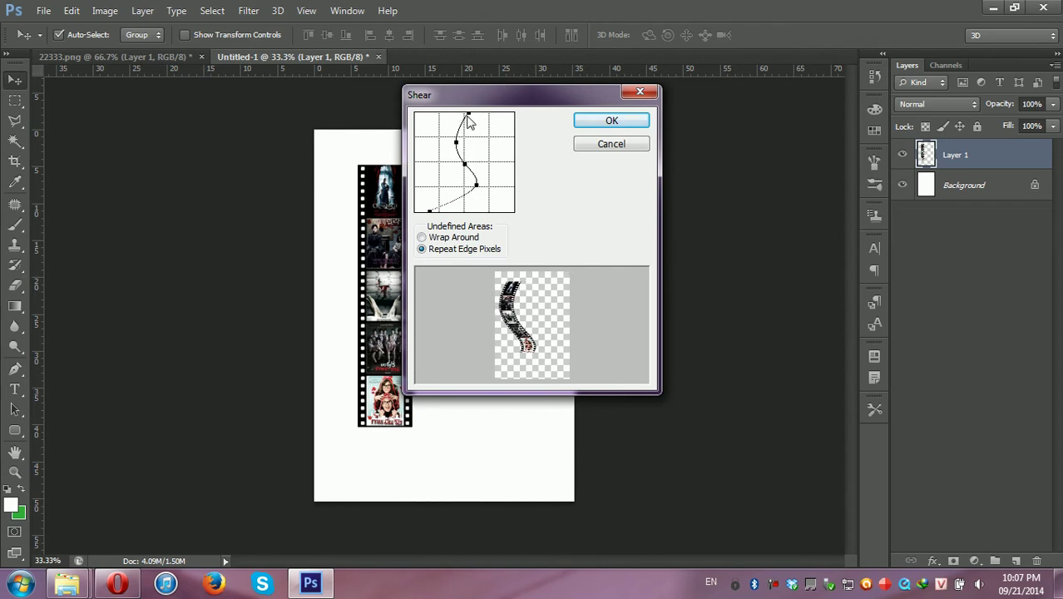
pyautogui.moveTo(465, 164); pyautogui.dragTo(479, 167)
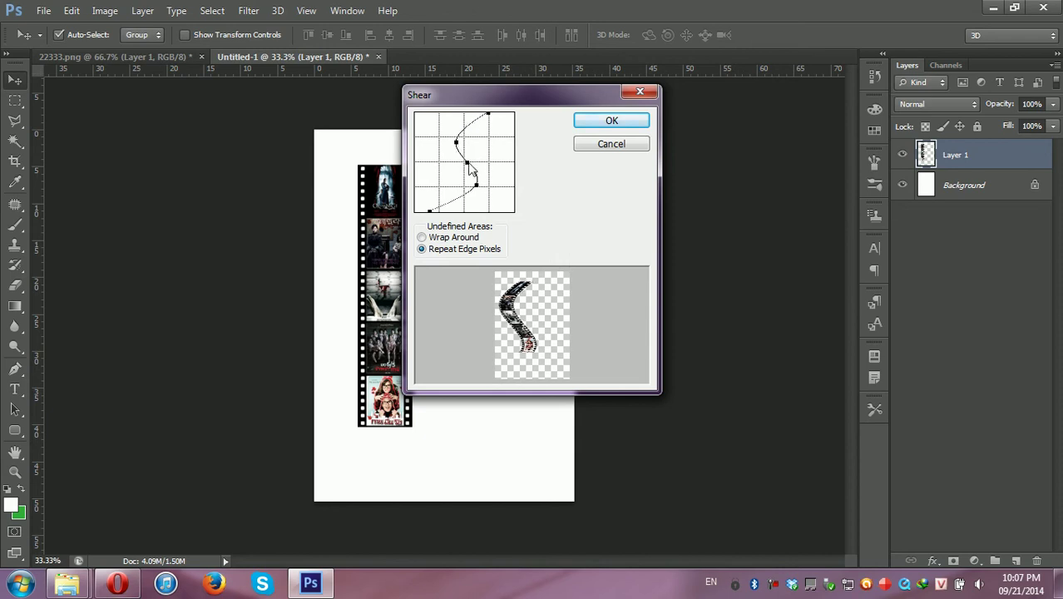
pyautogui.click(592, 123)
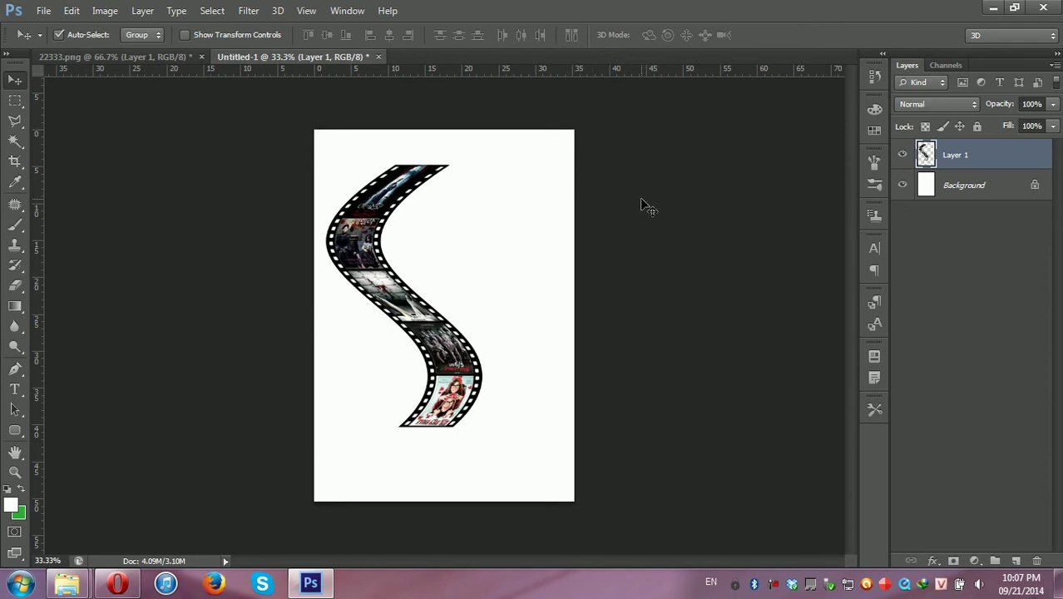
# Set the background colour to near-black #121412
pyautogui.click(22, 510)
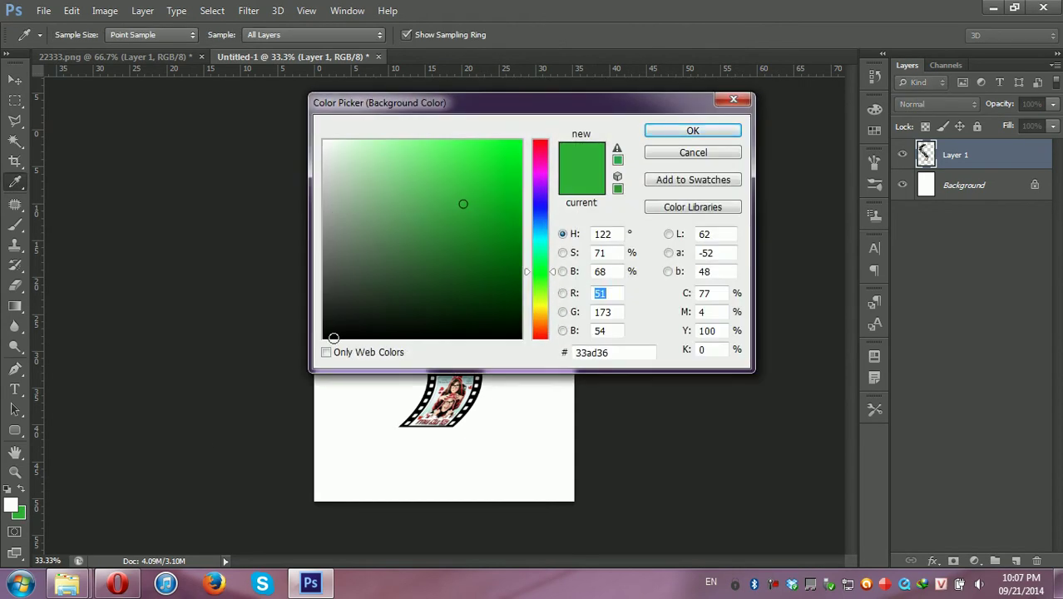
pyautogui.click(340, 322)
pyautogui.click(669, 131)
# Fill the Background layer with a top-to-bottom white-to-black gradient, white extending lower
pyautogui.press('v')
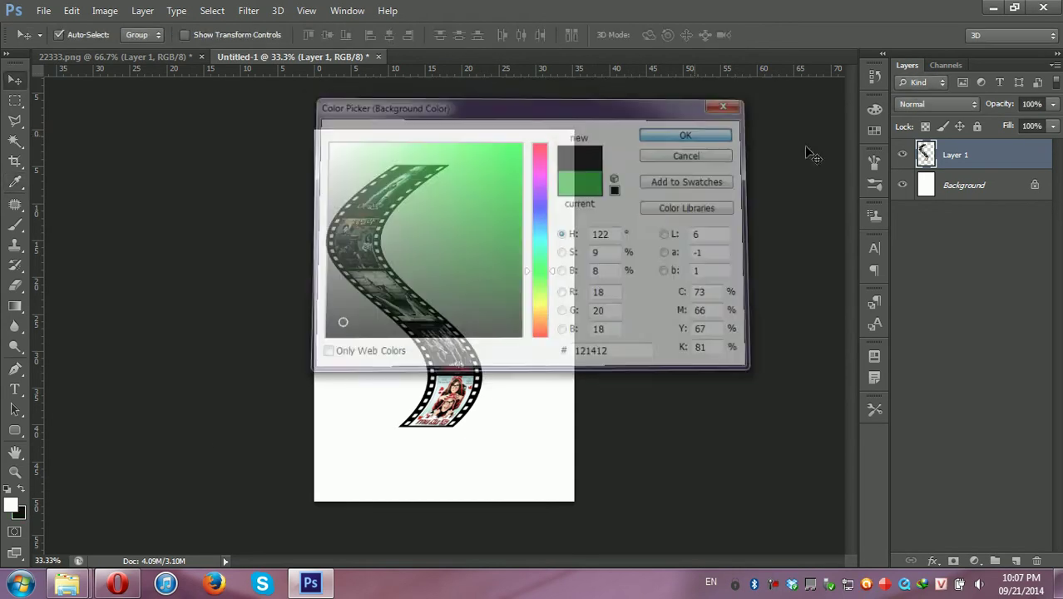
pyautogui.click(977, 187)
pyautogui.click(15, 305)
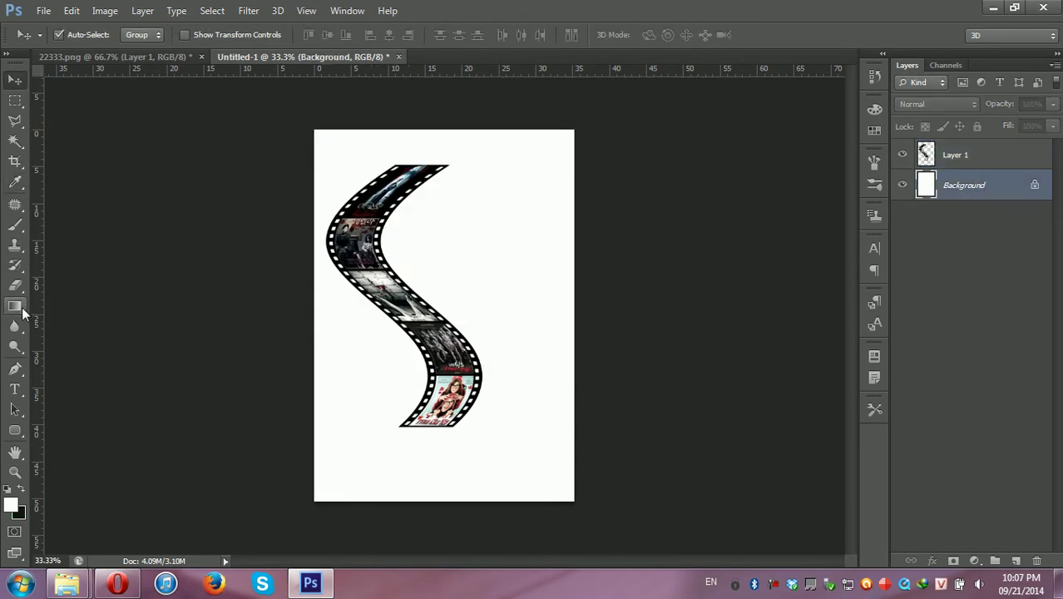
pyautogui.moveTo(480, 177); pyautogui.dragTo(502, 426)
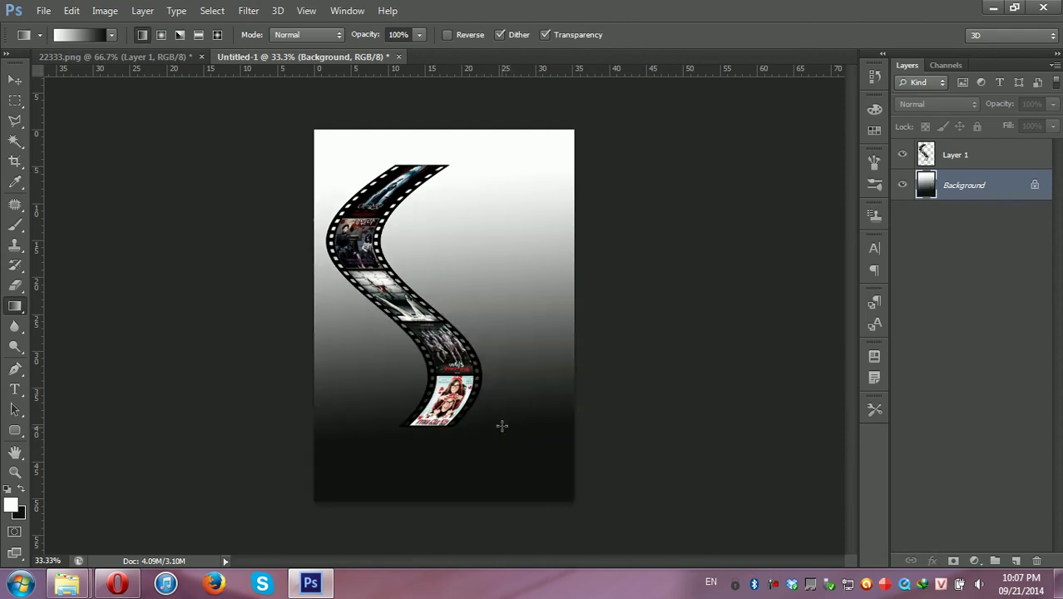
pyautogui.moveTo(485, 224); pyautogui.dragTo(484, 503)
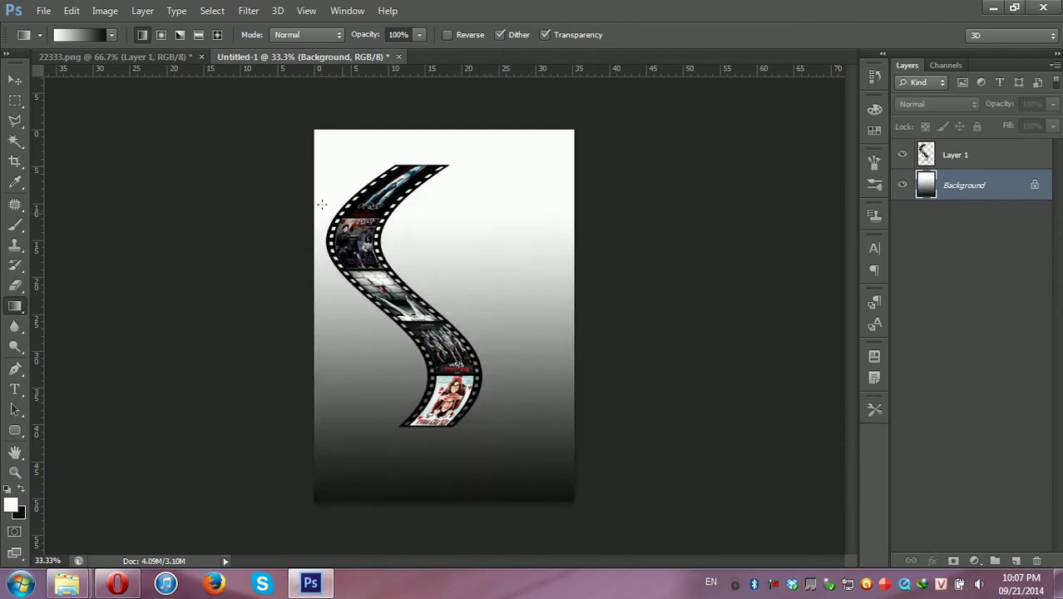
pyautogui.click(15, 79)
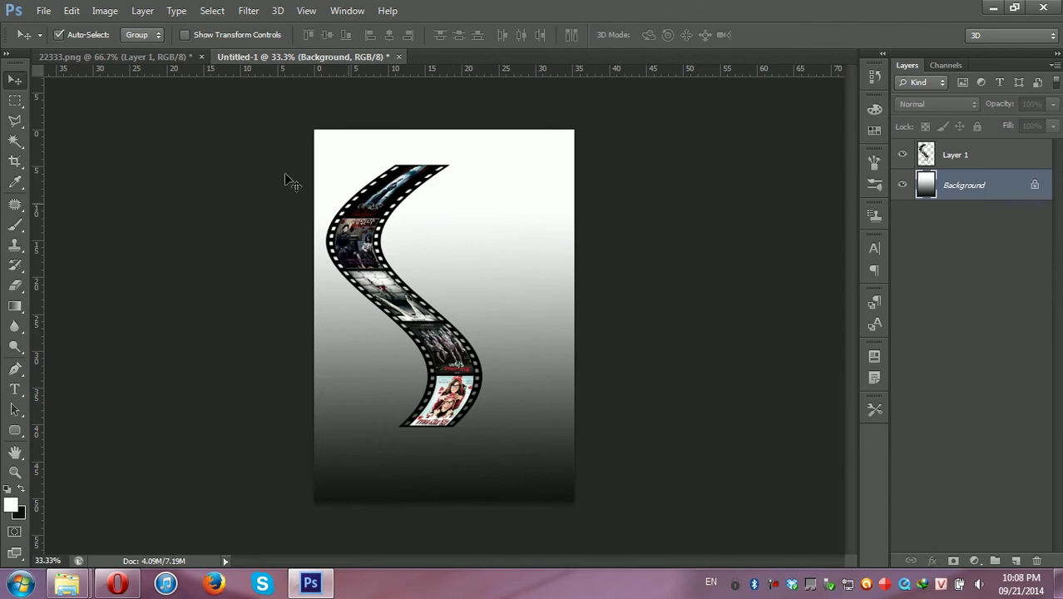
# Start a new text box with the Horizontal Type tool beside the film strip's upper curve
pyautogui.click(15, 389)
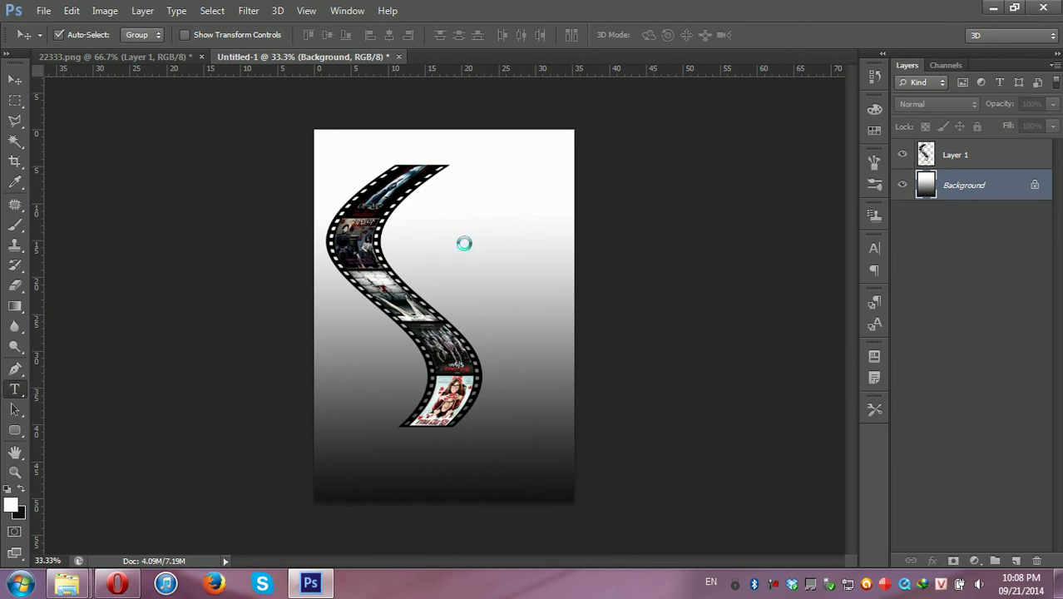
pyautogui.click(432, 245)
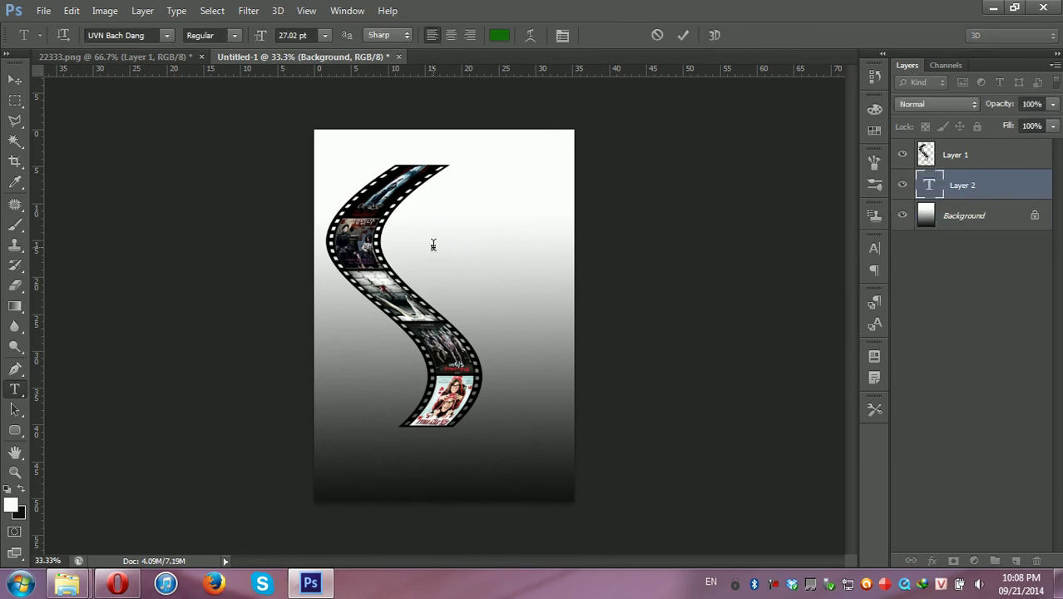